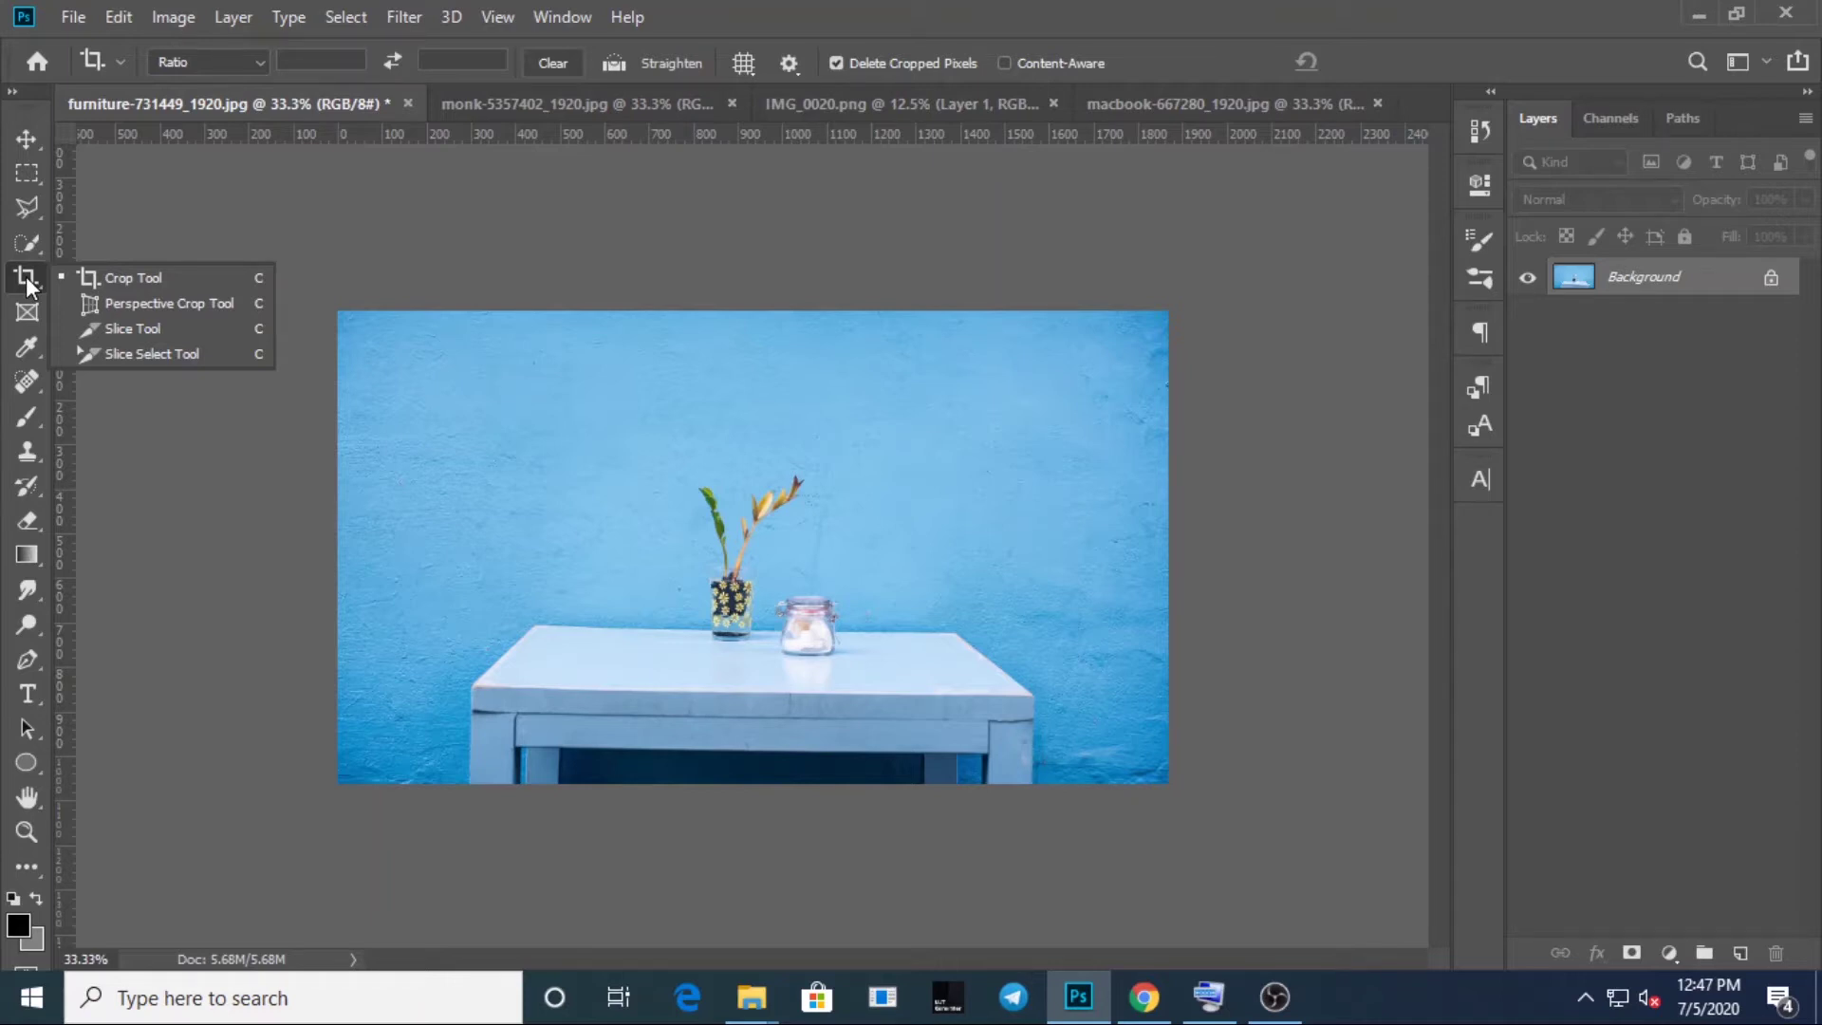
# - Activate the Crop tool and set the crop ratio to 1 : 1
pyautogui.click(29, 282)
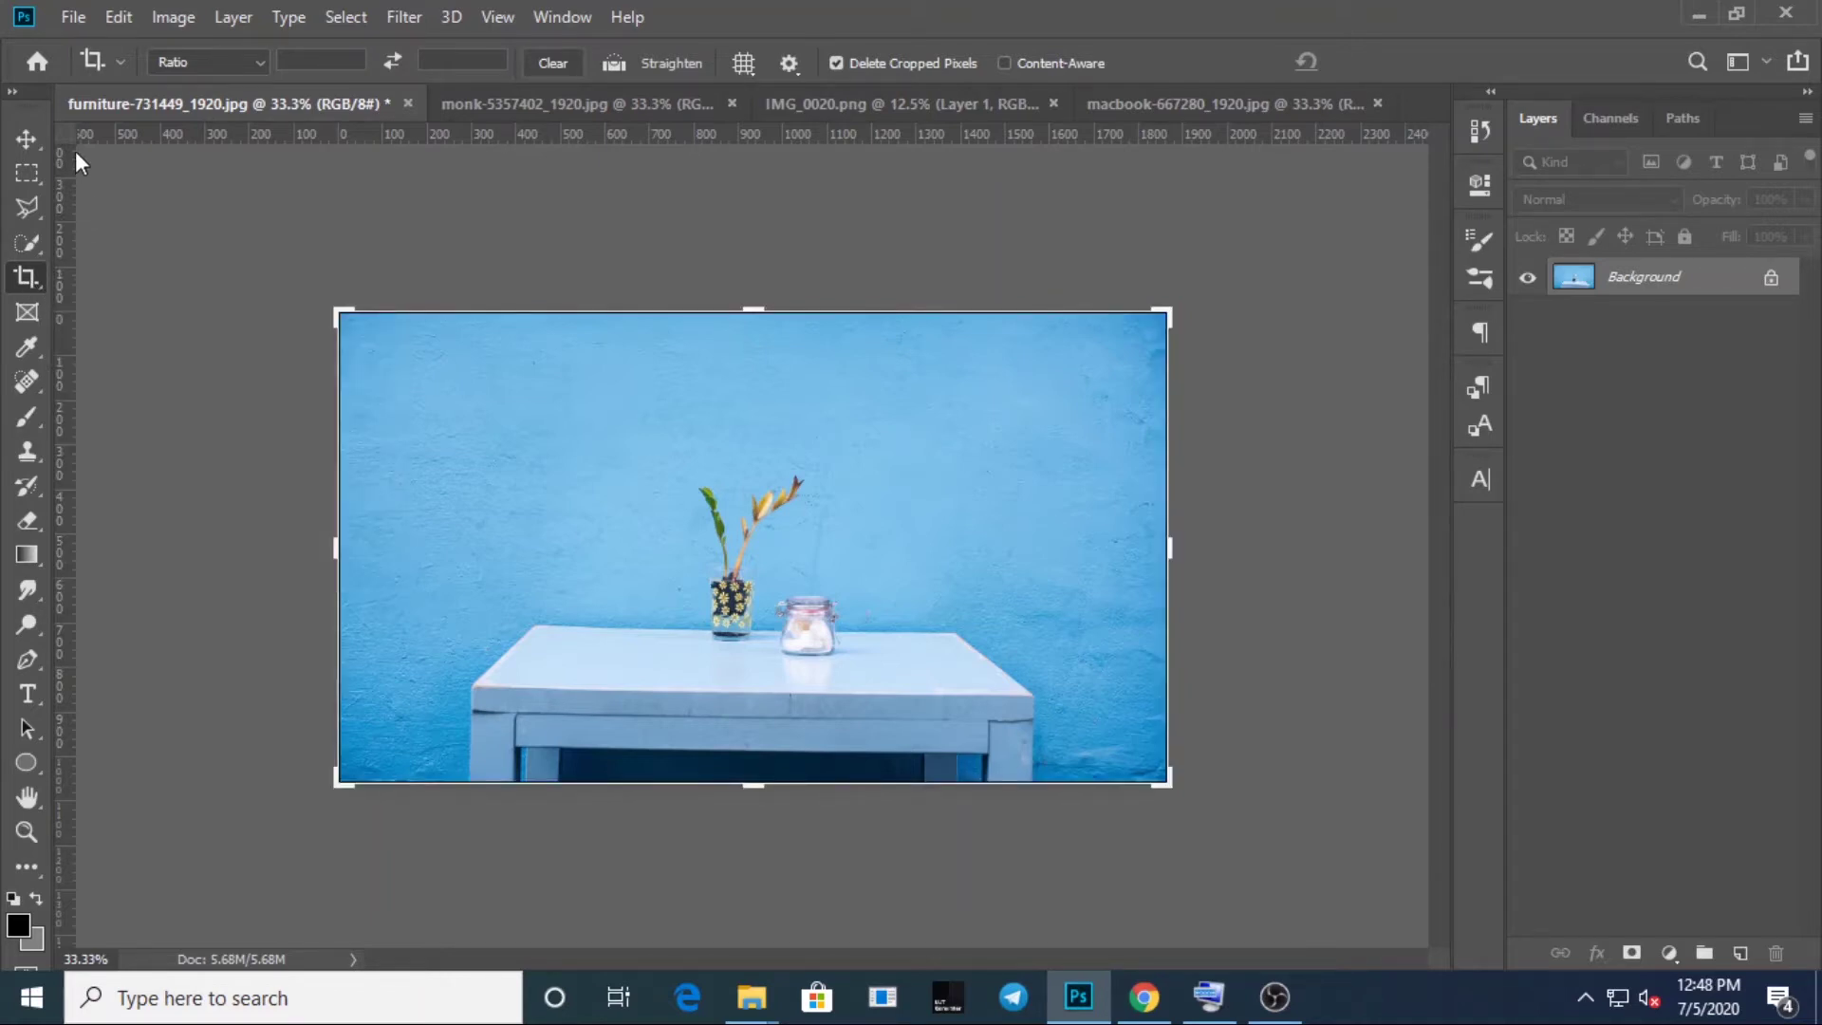
pyautogui.click(334, 57)
pyautogui.write('1')
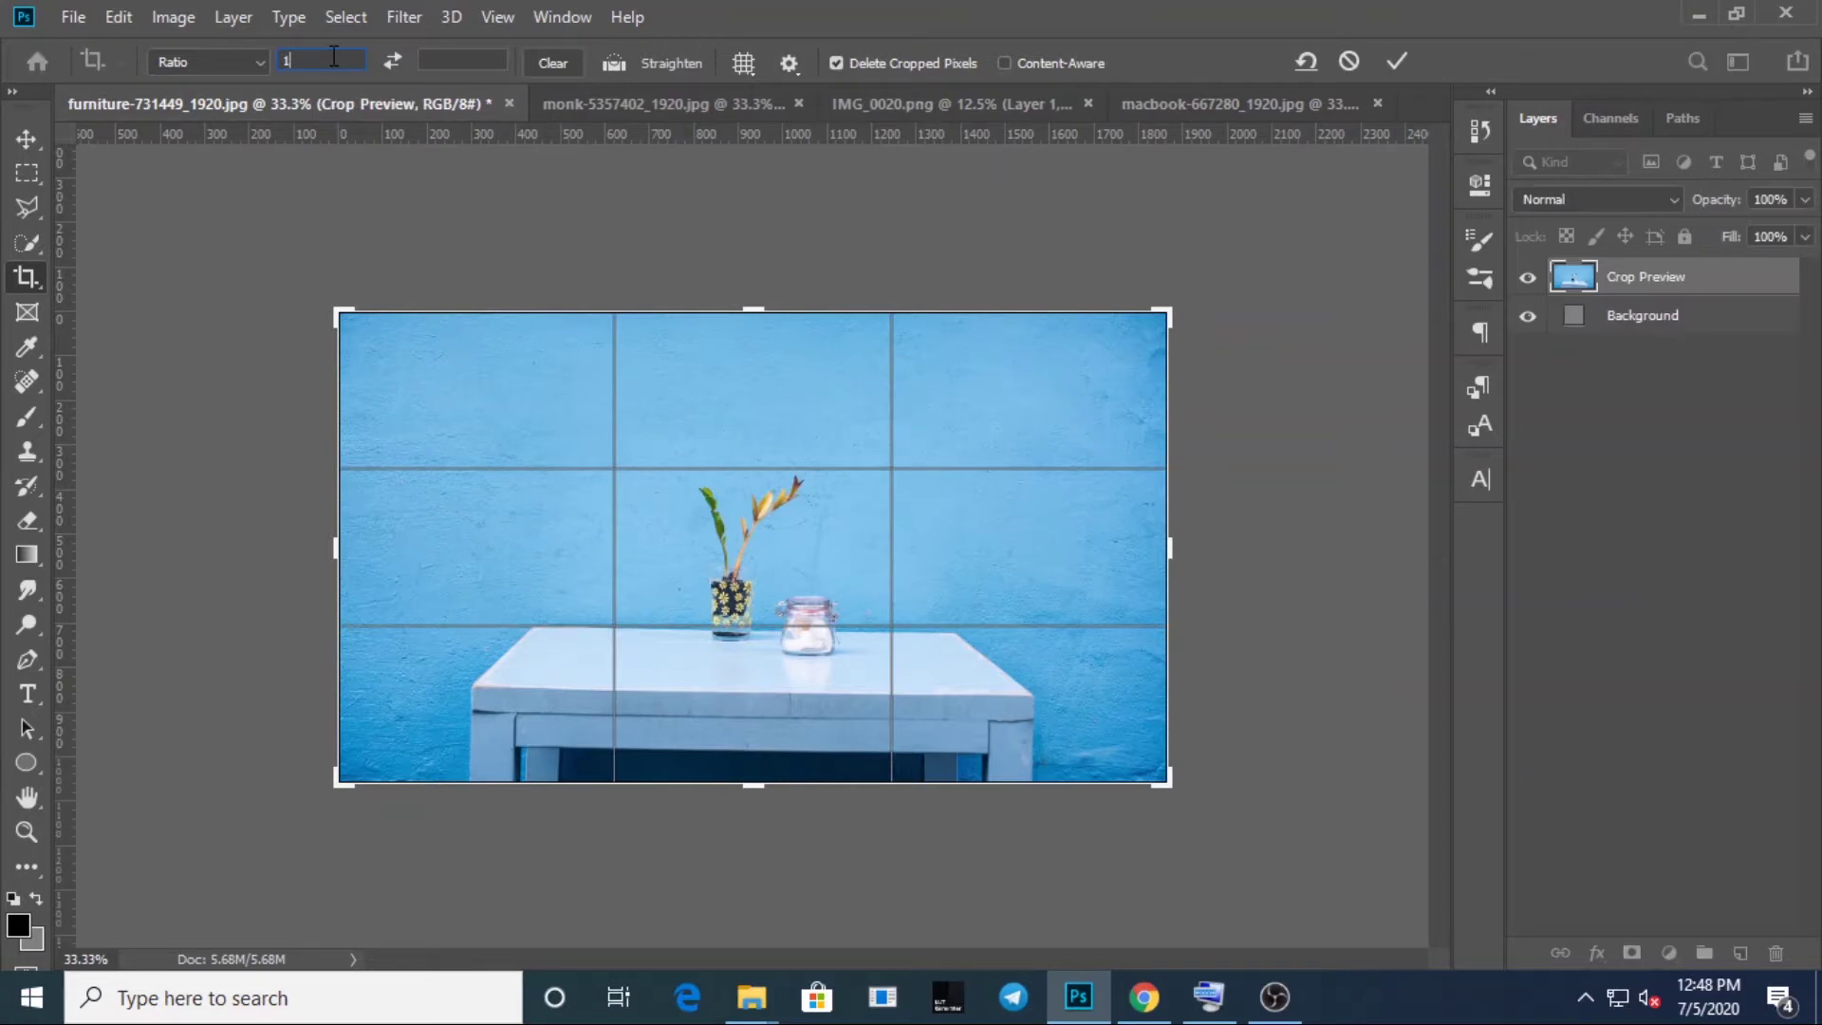
pyautogui.click(434, 63)
pyautogui.write('1')
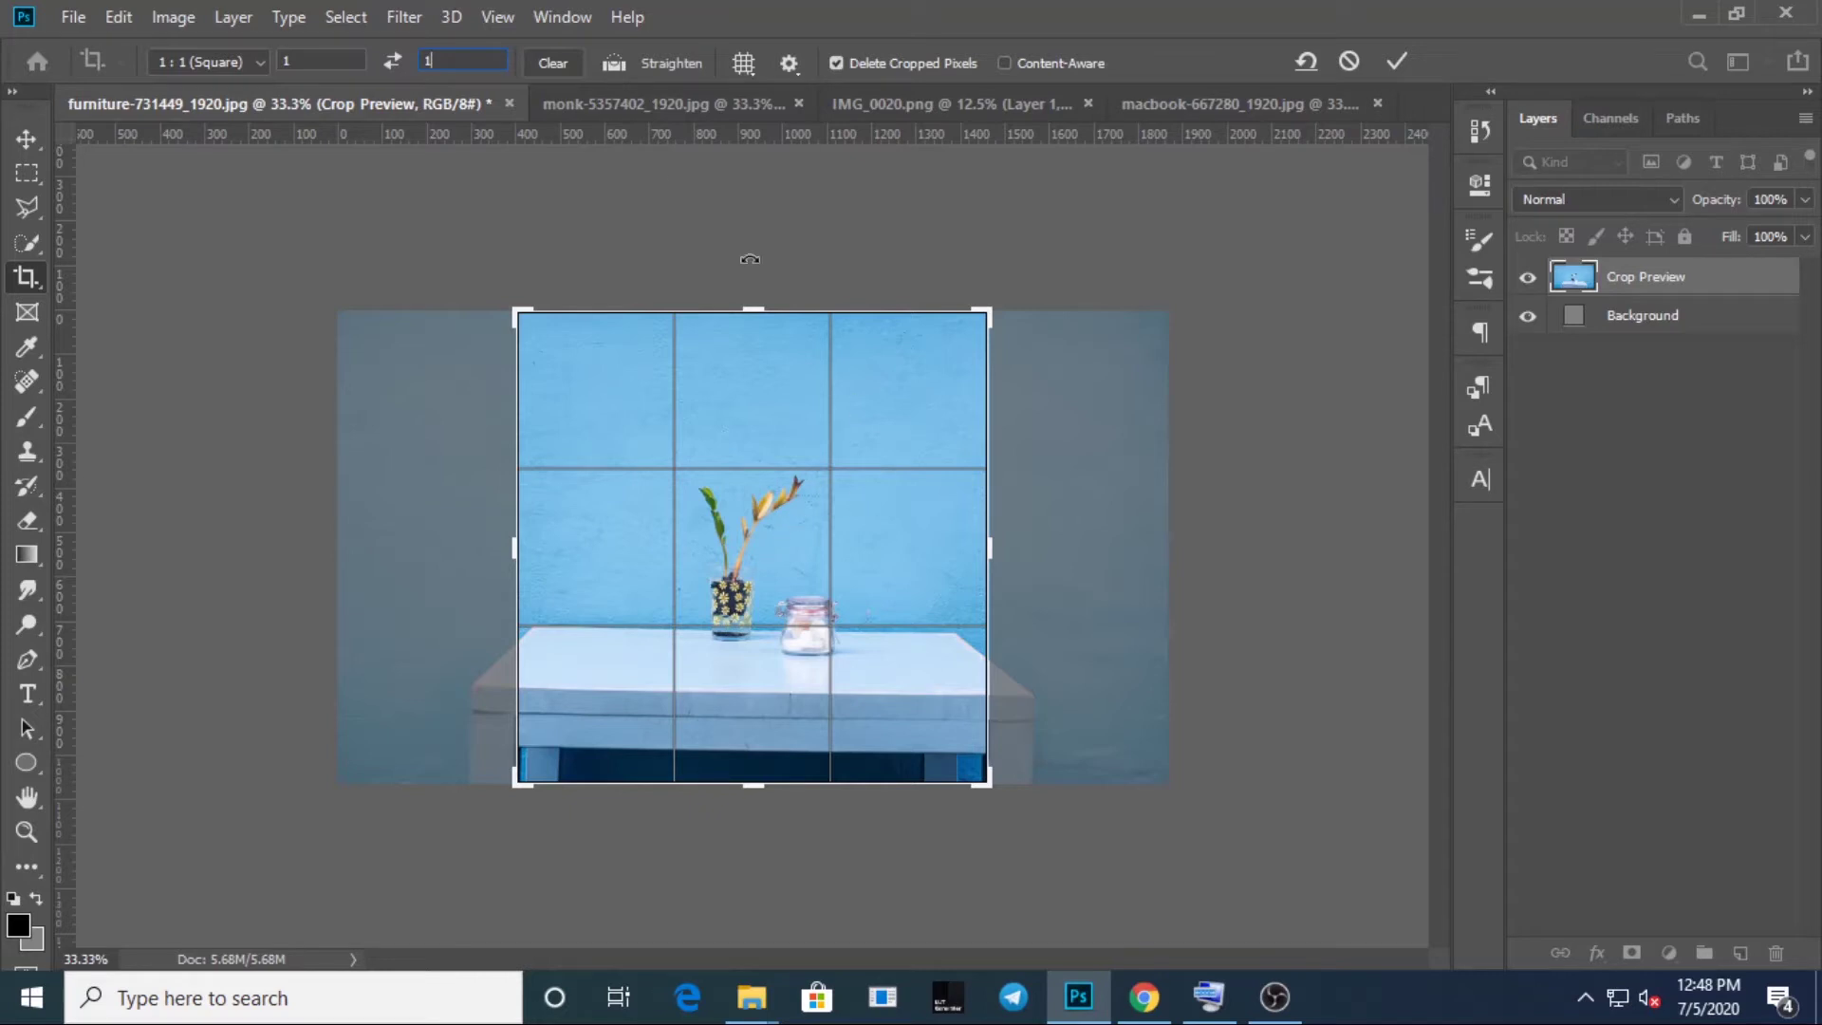
# - Clear the crop ratio values and undo the pending square crop
pyautogui.click(559, 64)
pyautogui.hotkey('ctrl', 'z')
pyautogui.hotkey('ctrl', 'z')
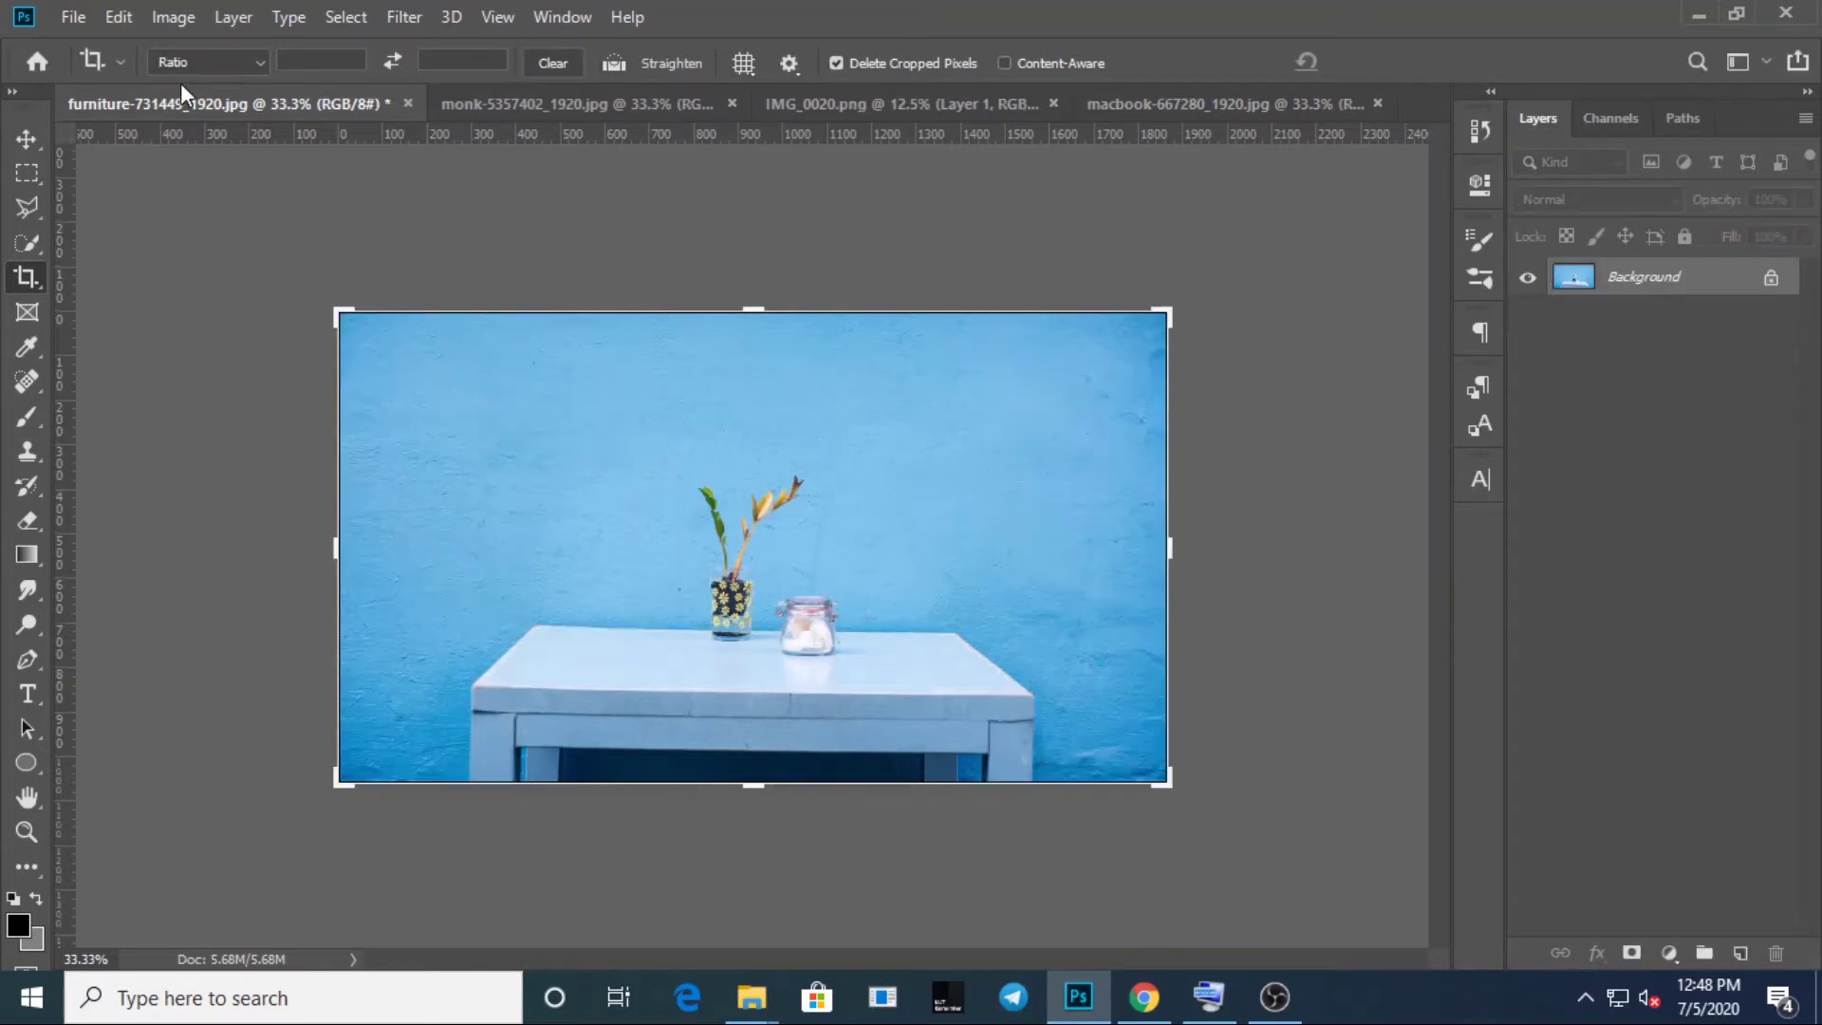
pyautogui.click(222, 65)
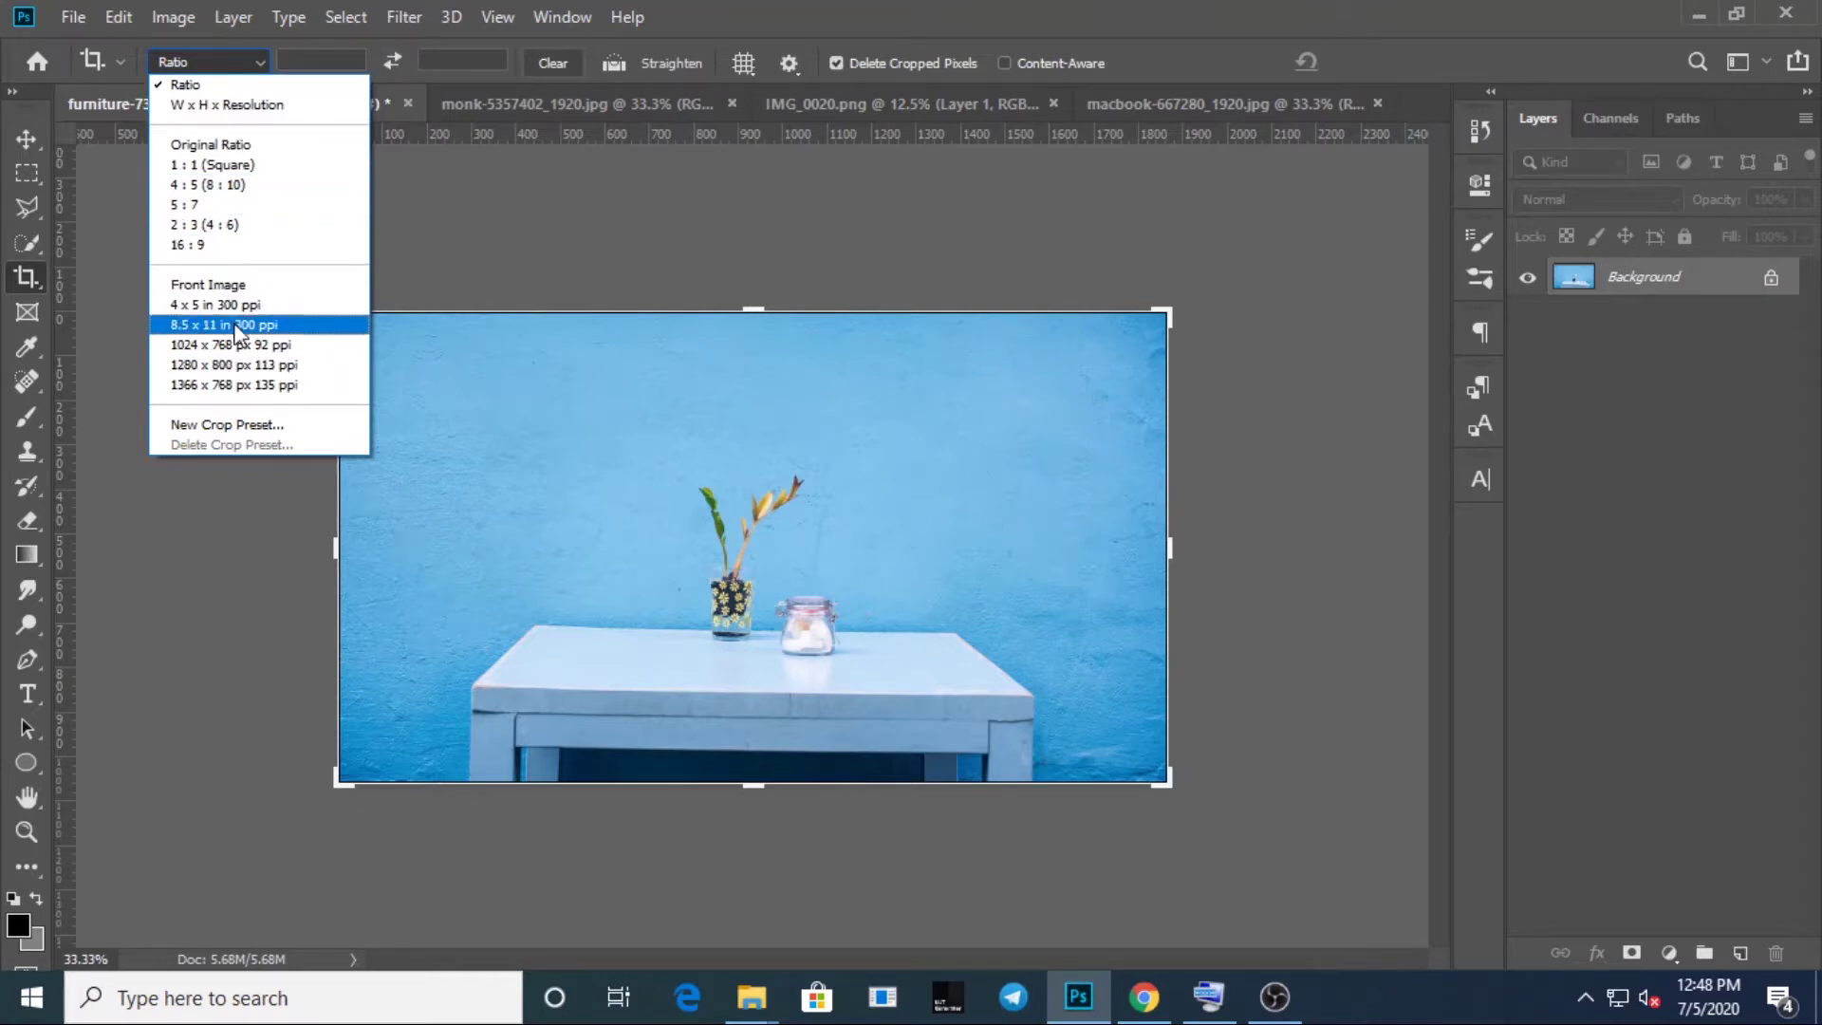
pyautogui.click(221, 57)
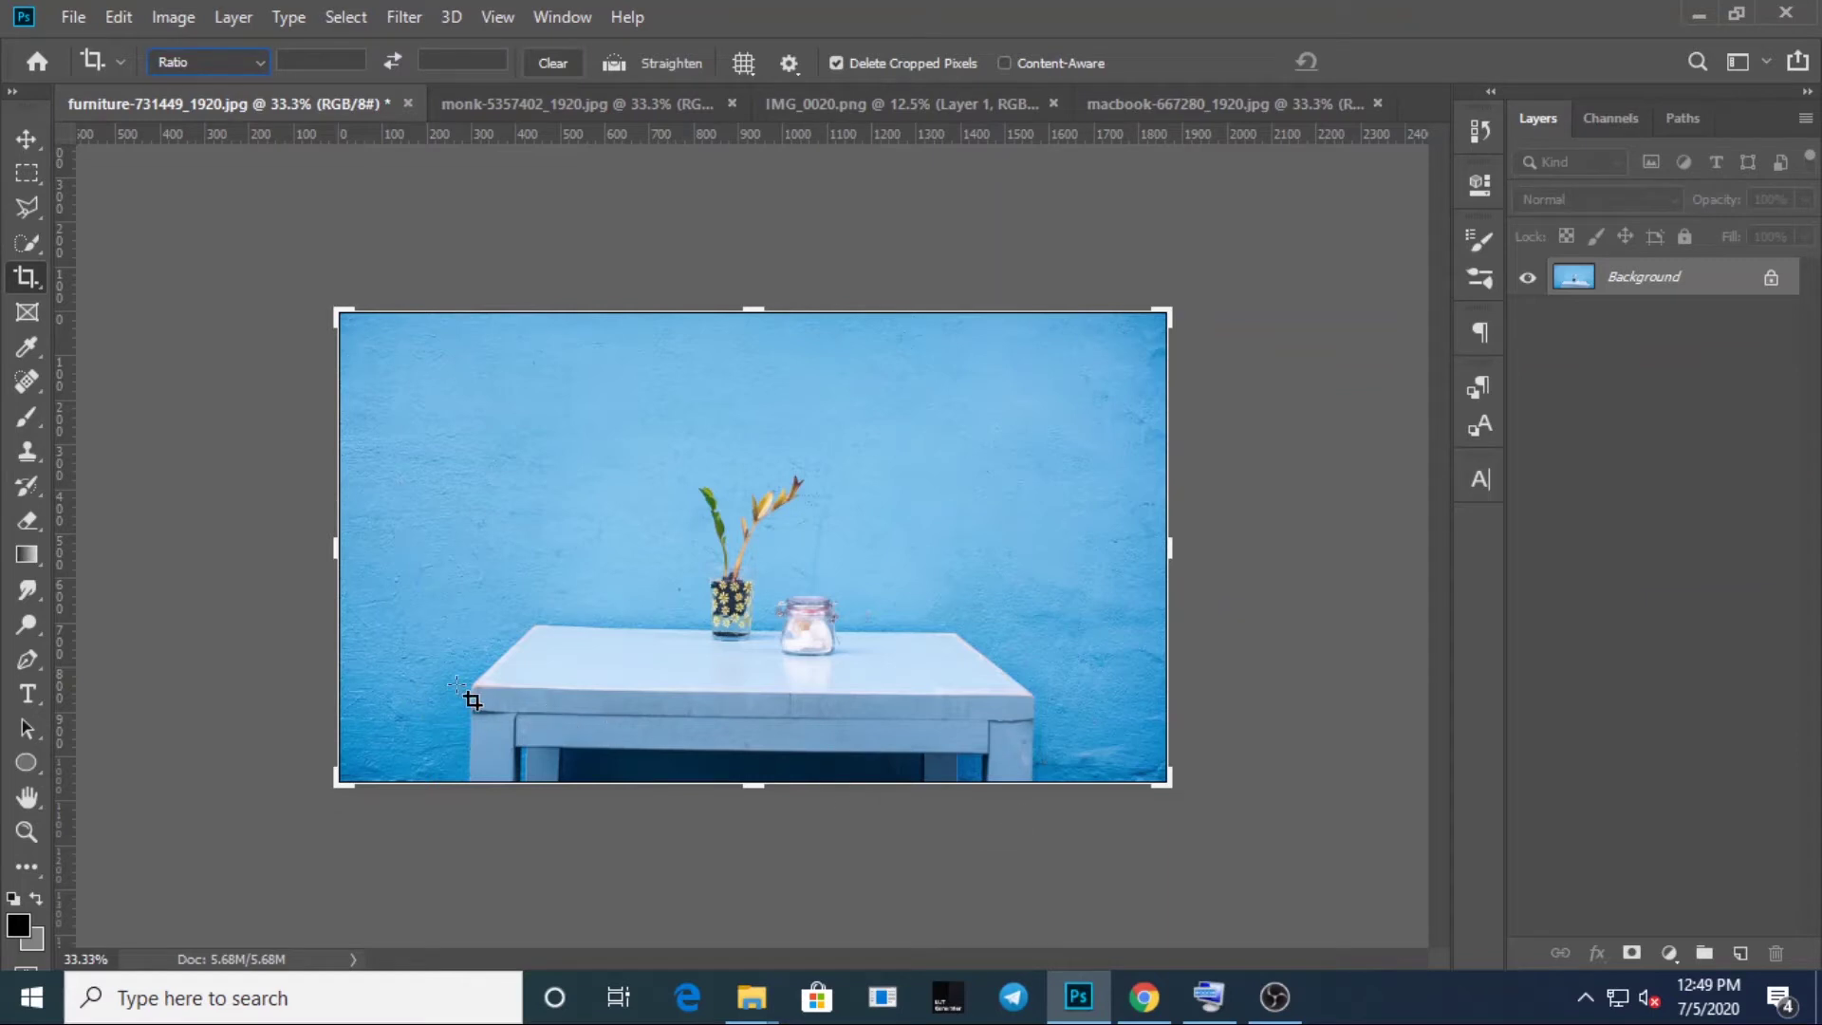
# - Straighten the photo by about -1.0° along the table's front edge and apply the crop
pyautogui.click(617, 63)
pyautogui.moveTo(311, 676); pyautogui.dragTo(1251, 692)
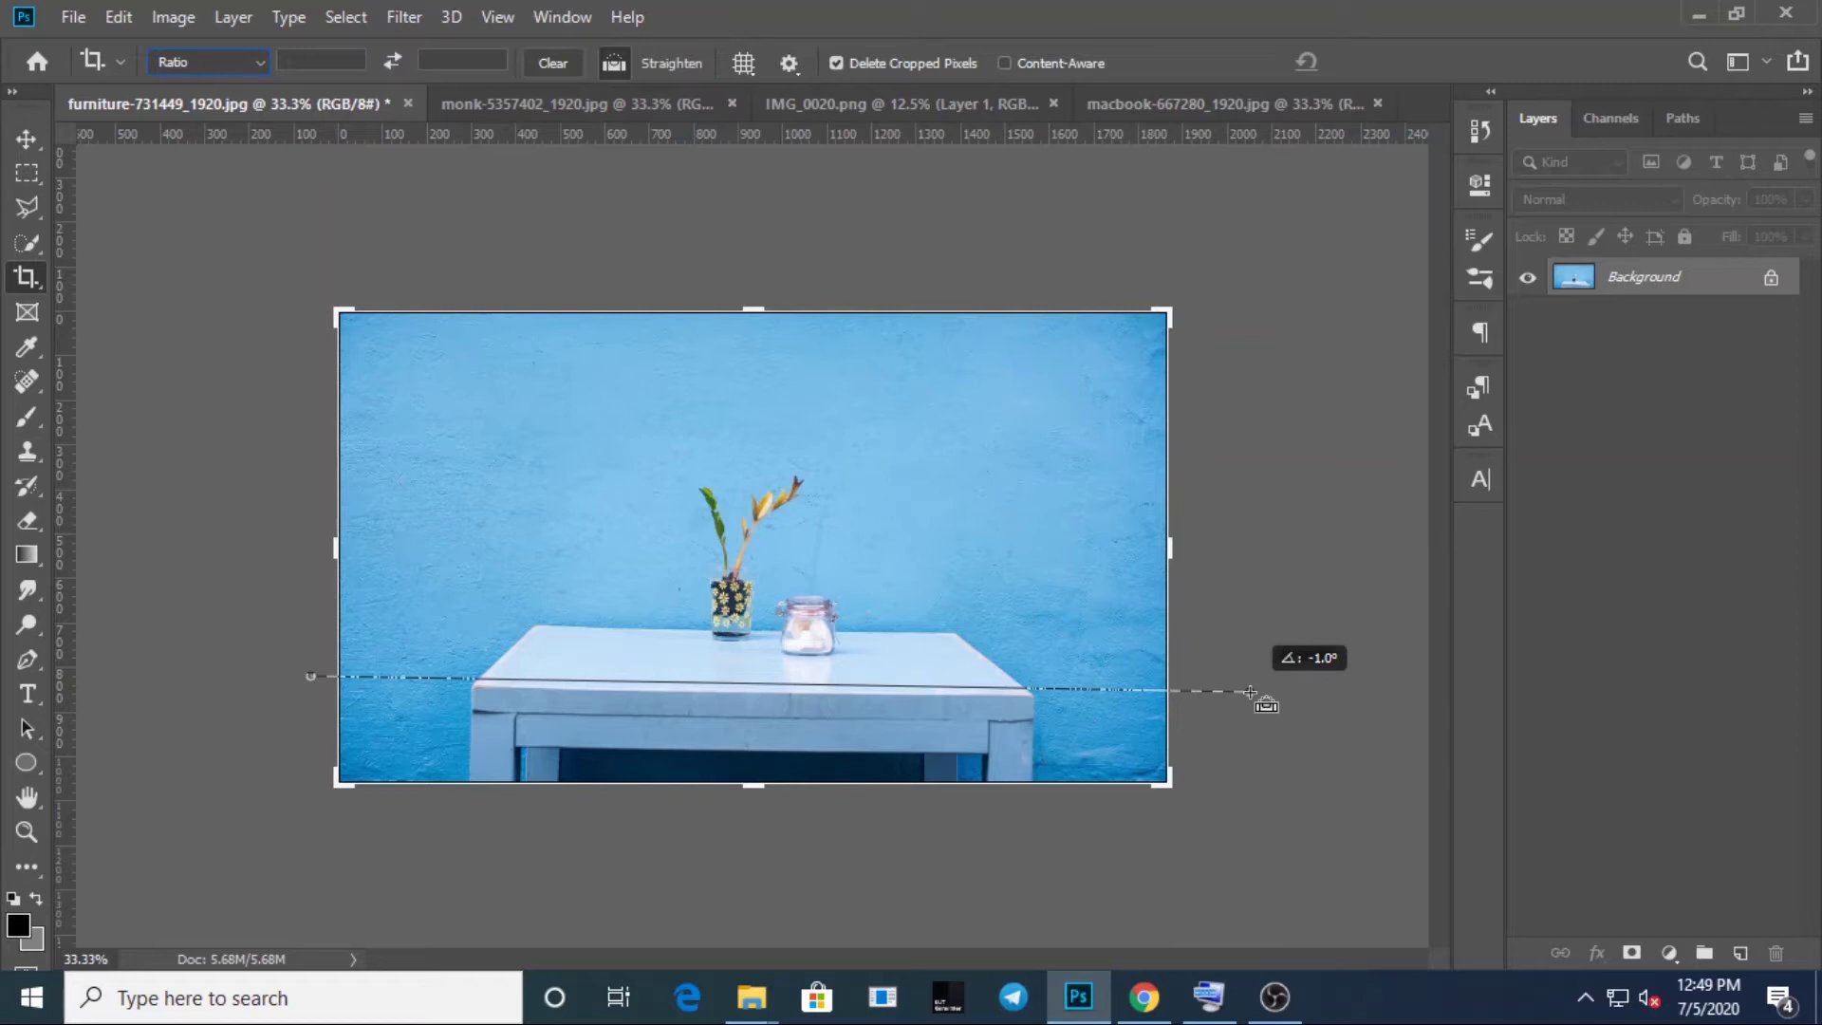
pyautogui.moveTo(1251, 692); pyautogui.dragTo(1251, 692)
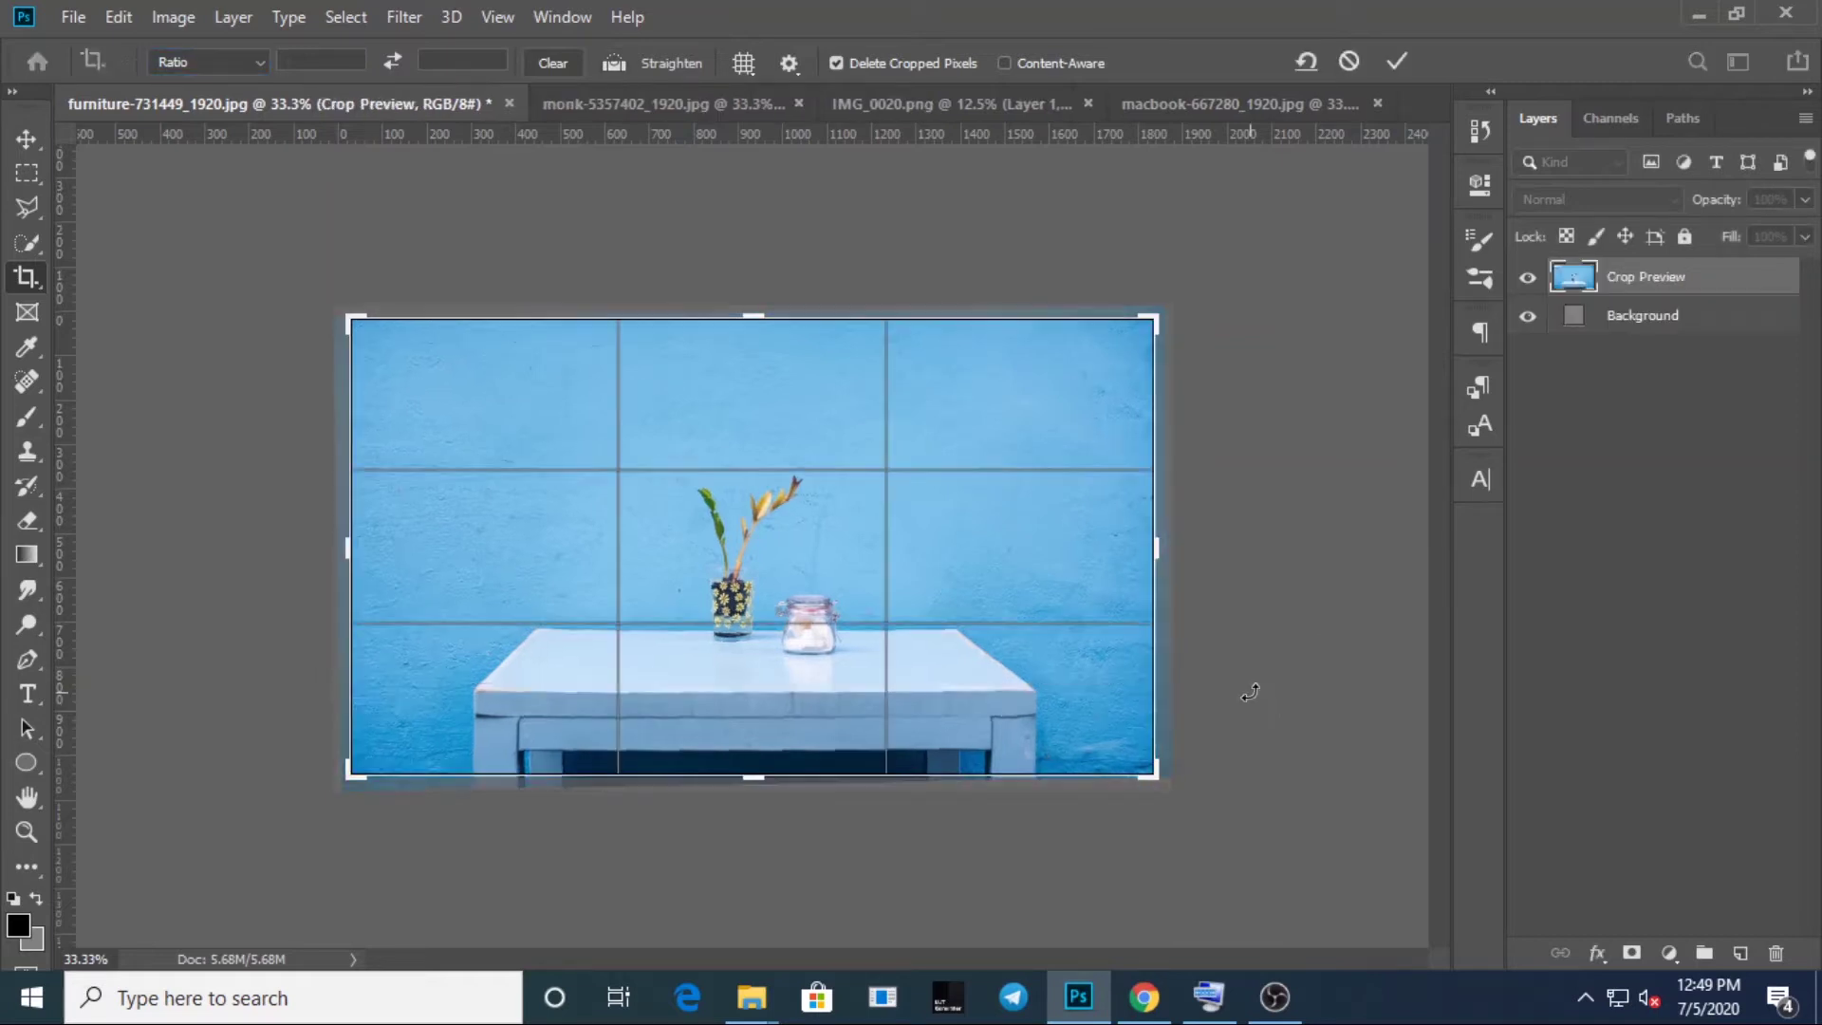
pyautogui.press('Return')
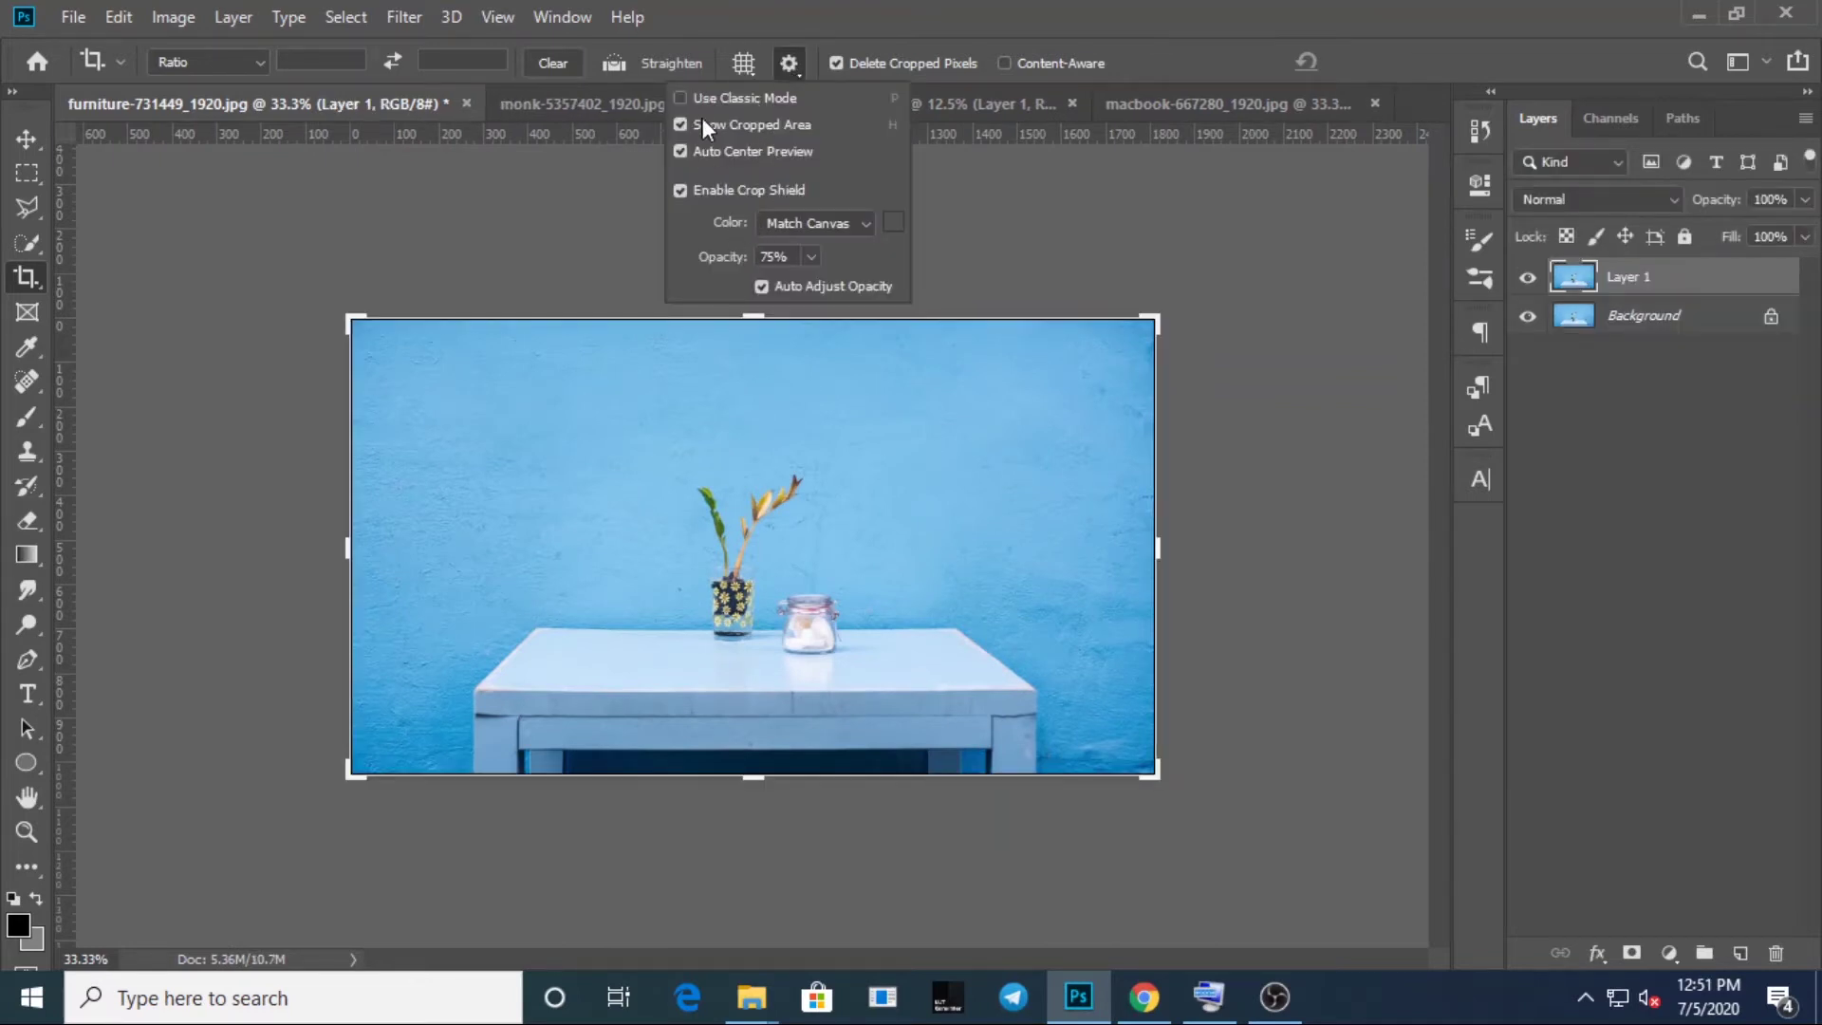
# - Switch Use Classic Mode on and off, and try pulling the crop's left edge inward and back
pyautogui.click(680, 98)
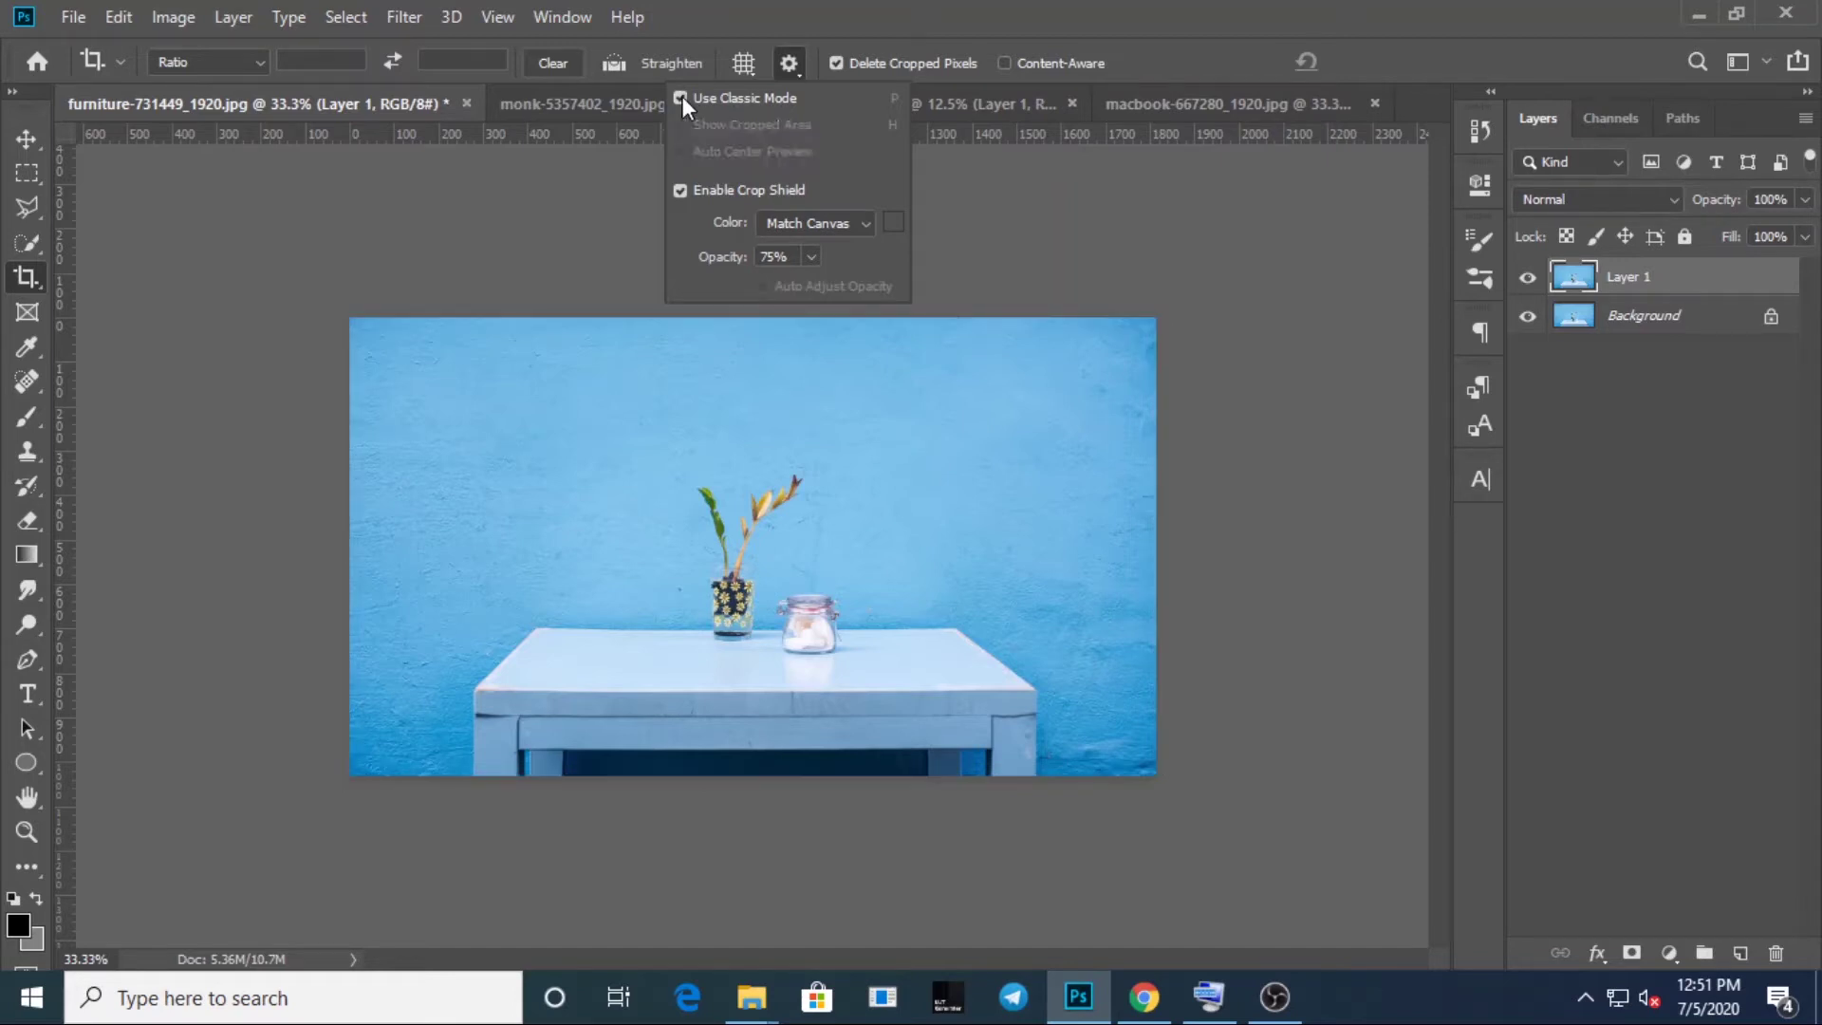
pyautogui.click(680, 98)
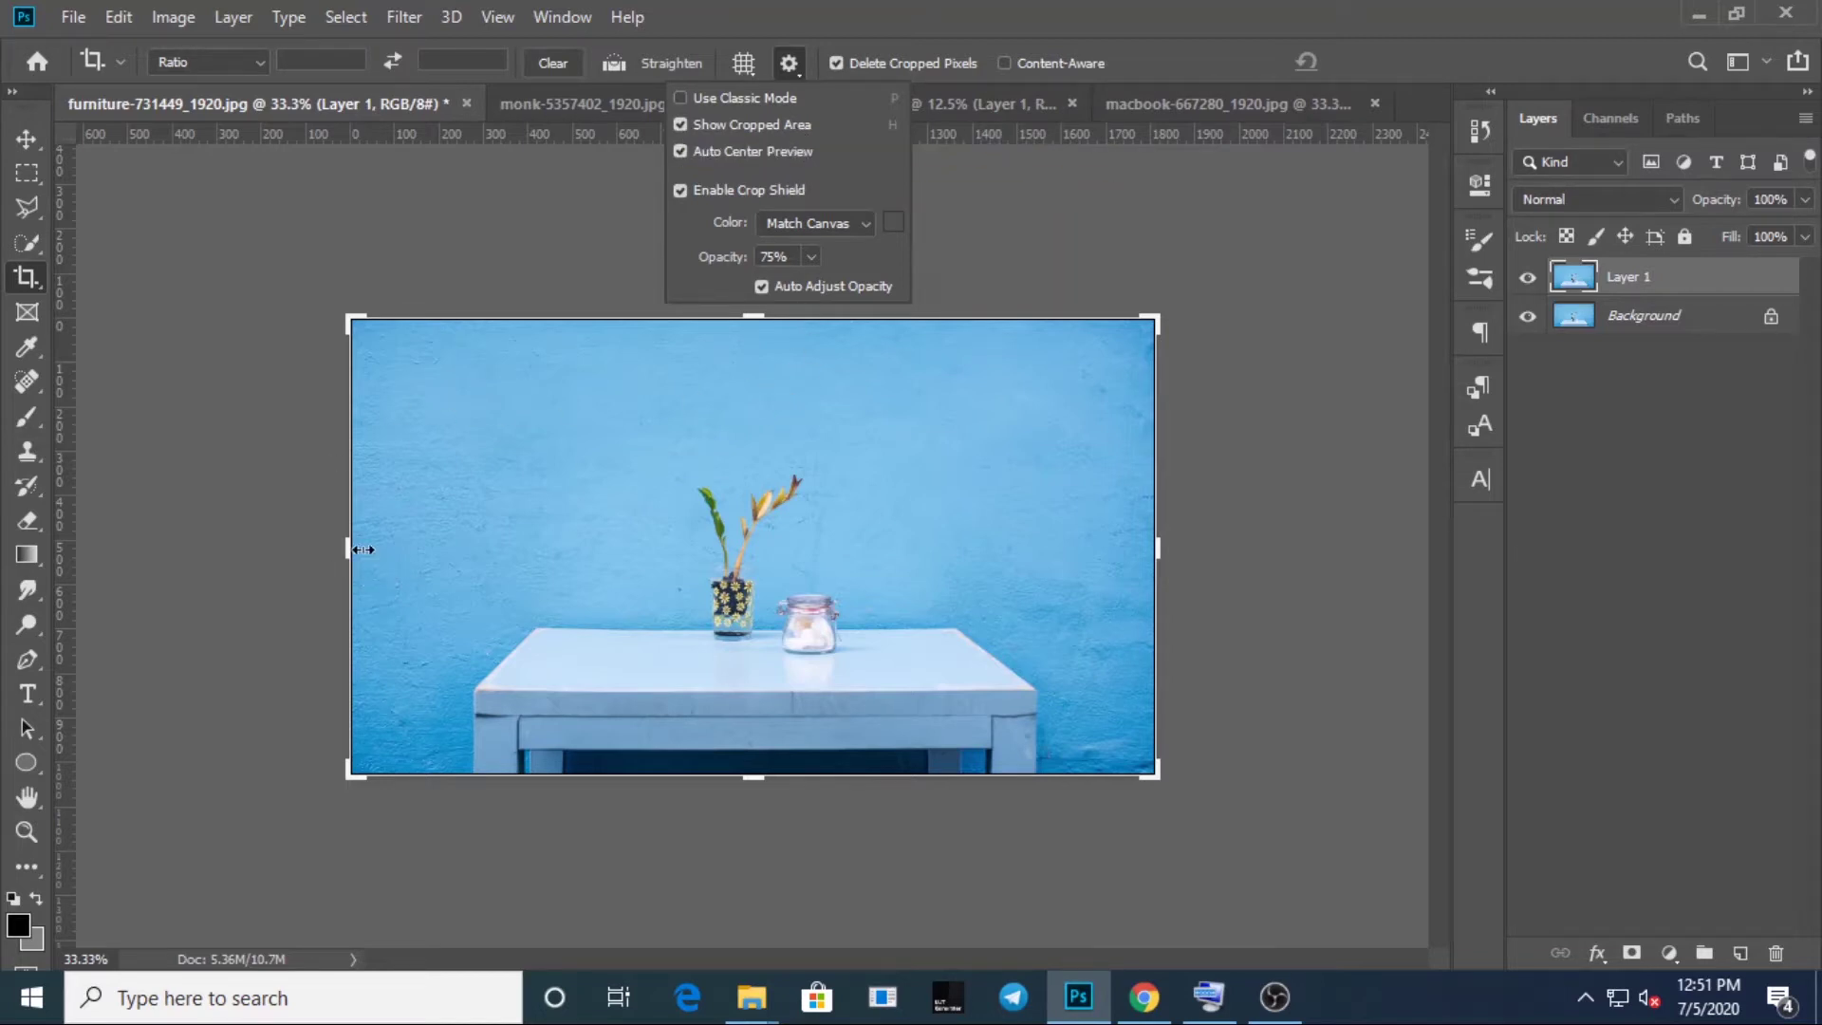
pyautogui.moveTo(346, 541); pyautogui.dragTo(467, 537)
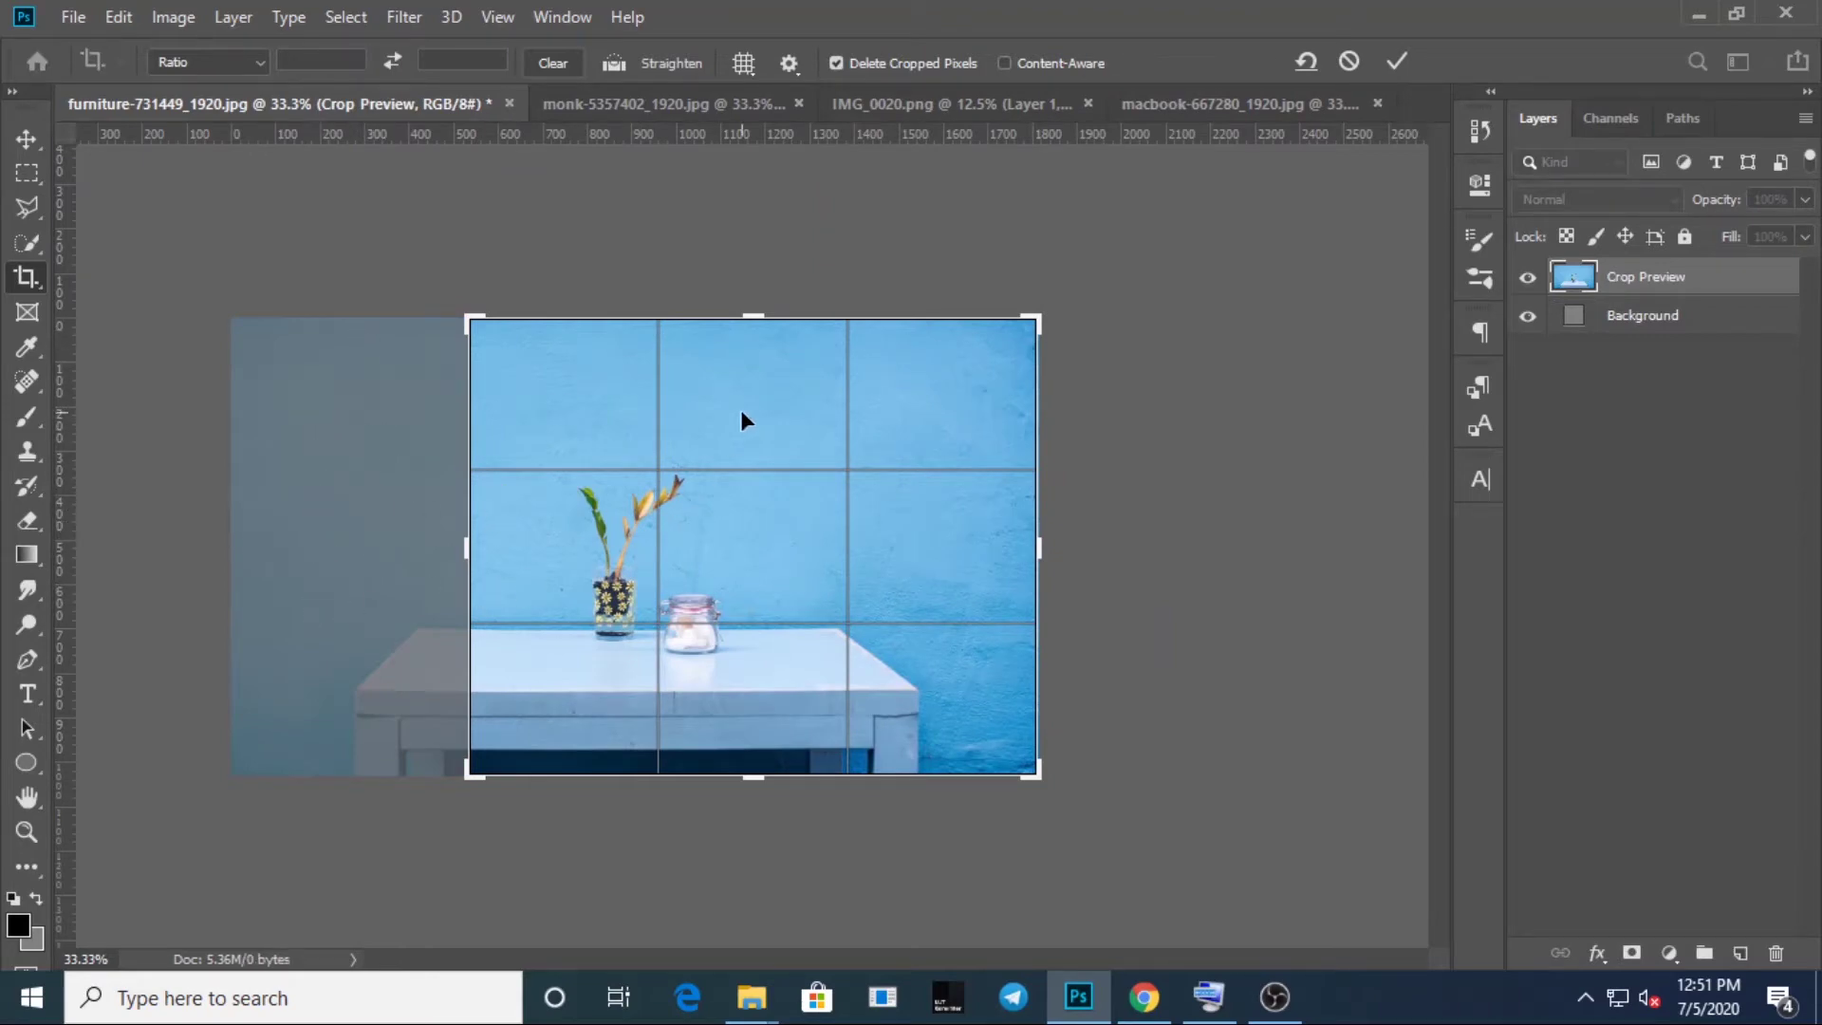
pyautogui.moveTo(465, 541); pyautogui.dragTo(349, 539)
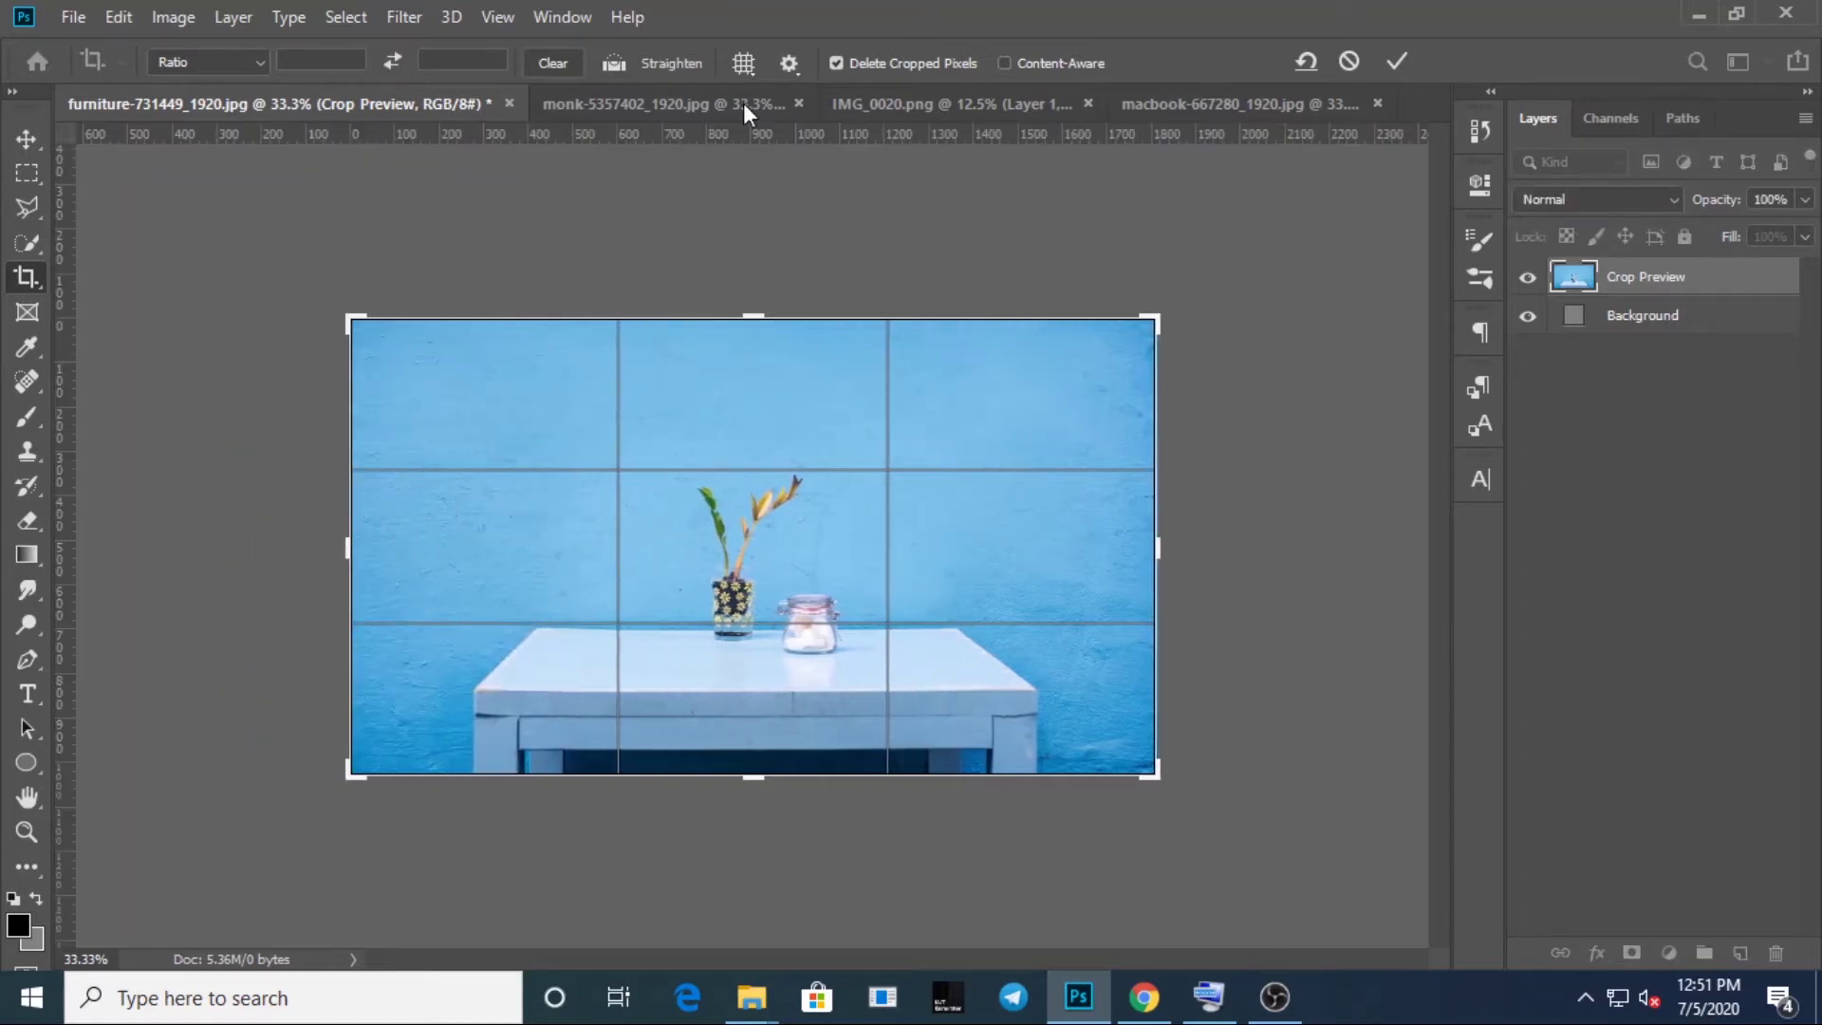
# - Try narrowing the crop from the left with Show Cropped Area off, undo it, and re-enable Show Cropped Area
pyautogui.click(788, 61)
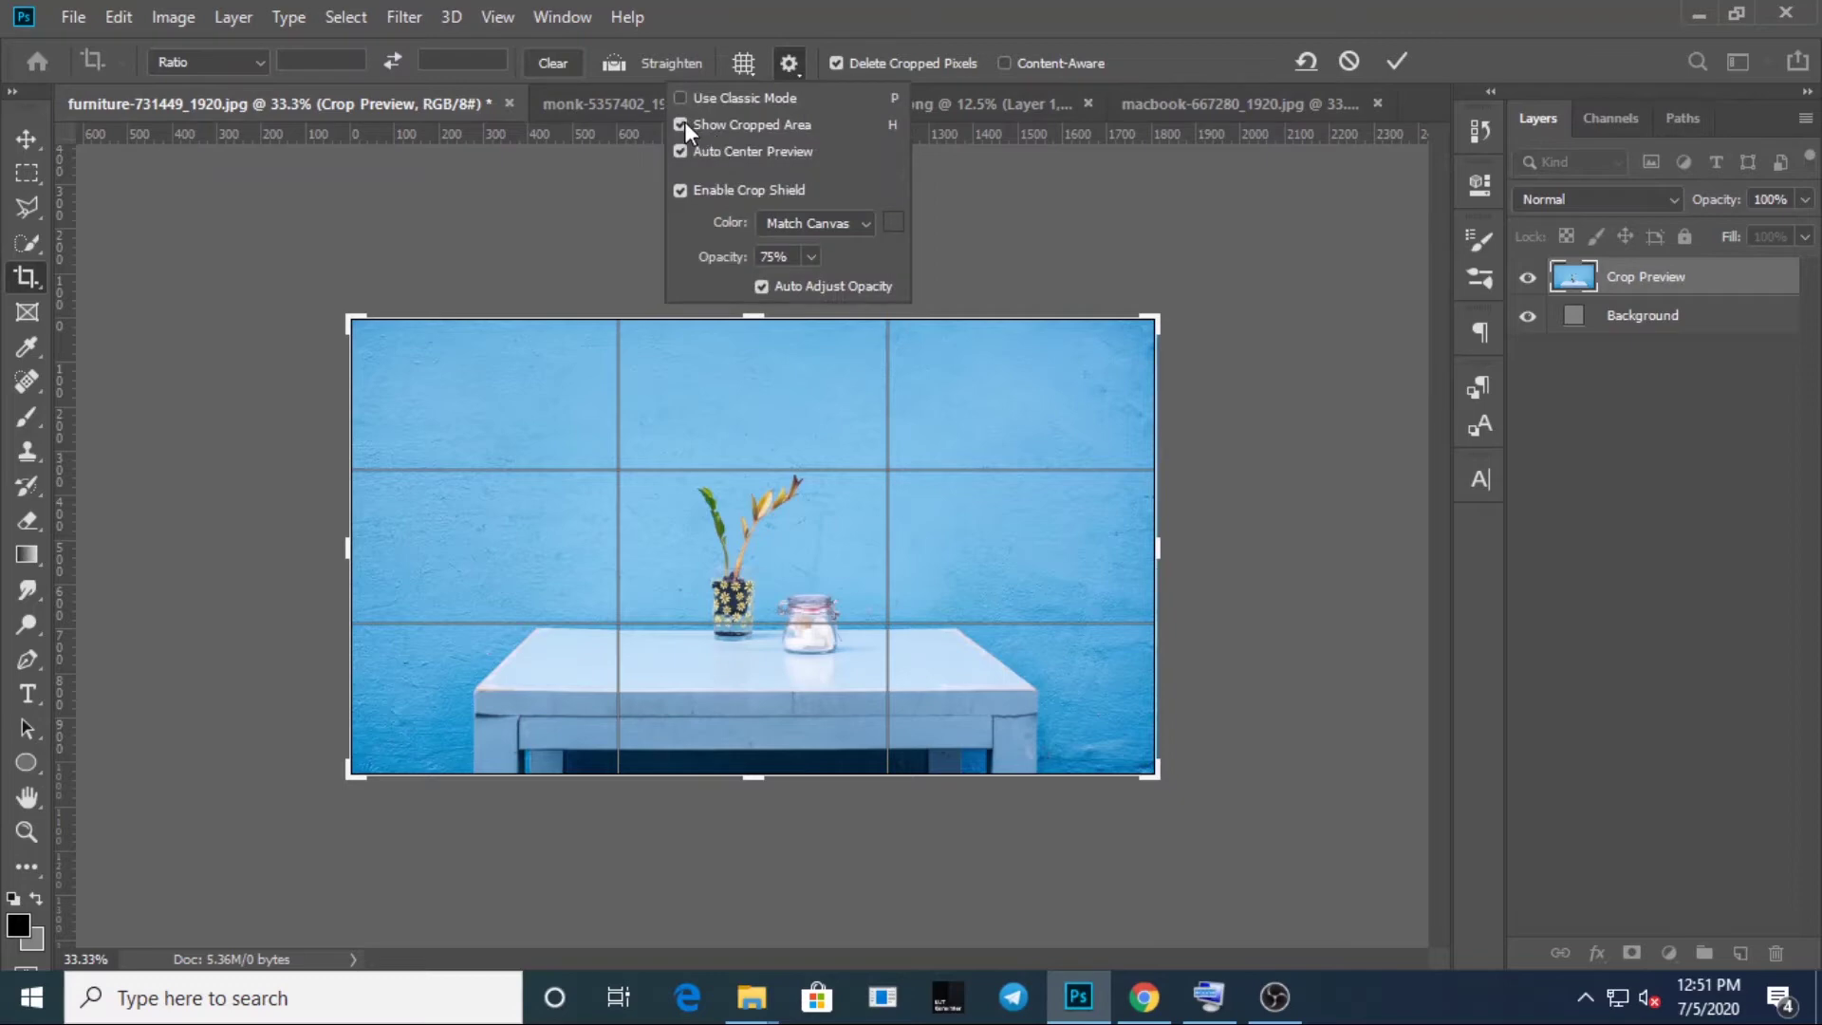
pyautogui.moveTo(347, 541); pyautogui.dragTo(422, 543)
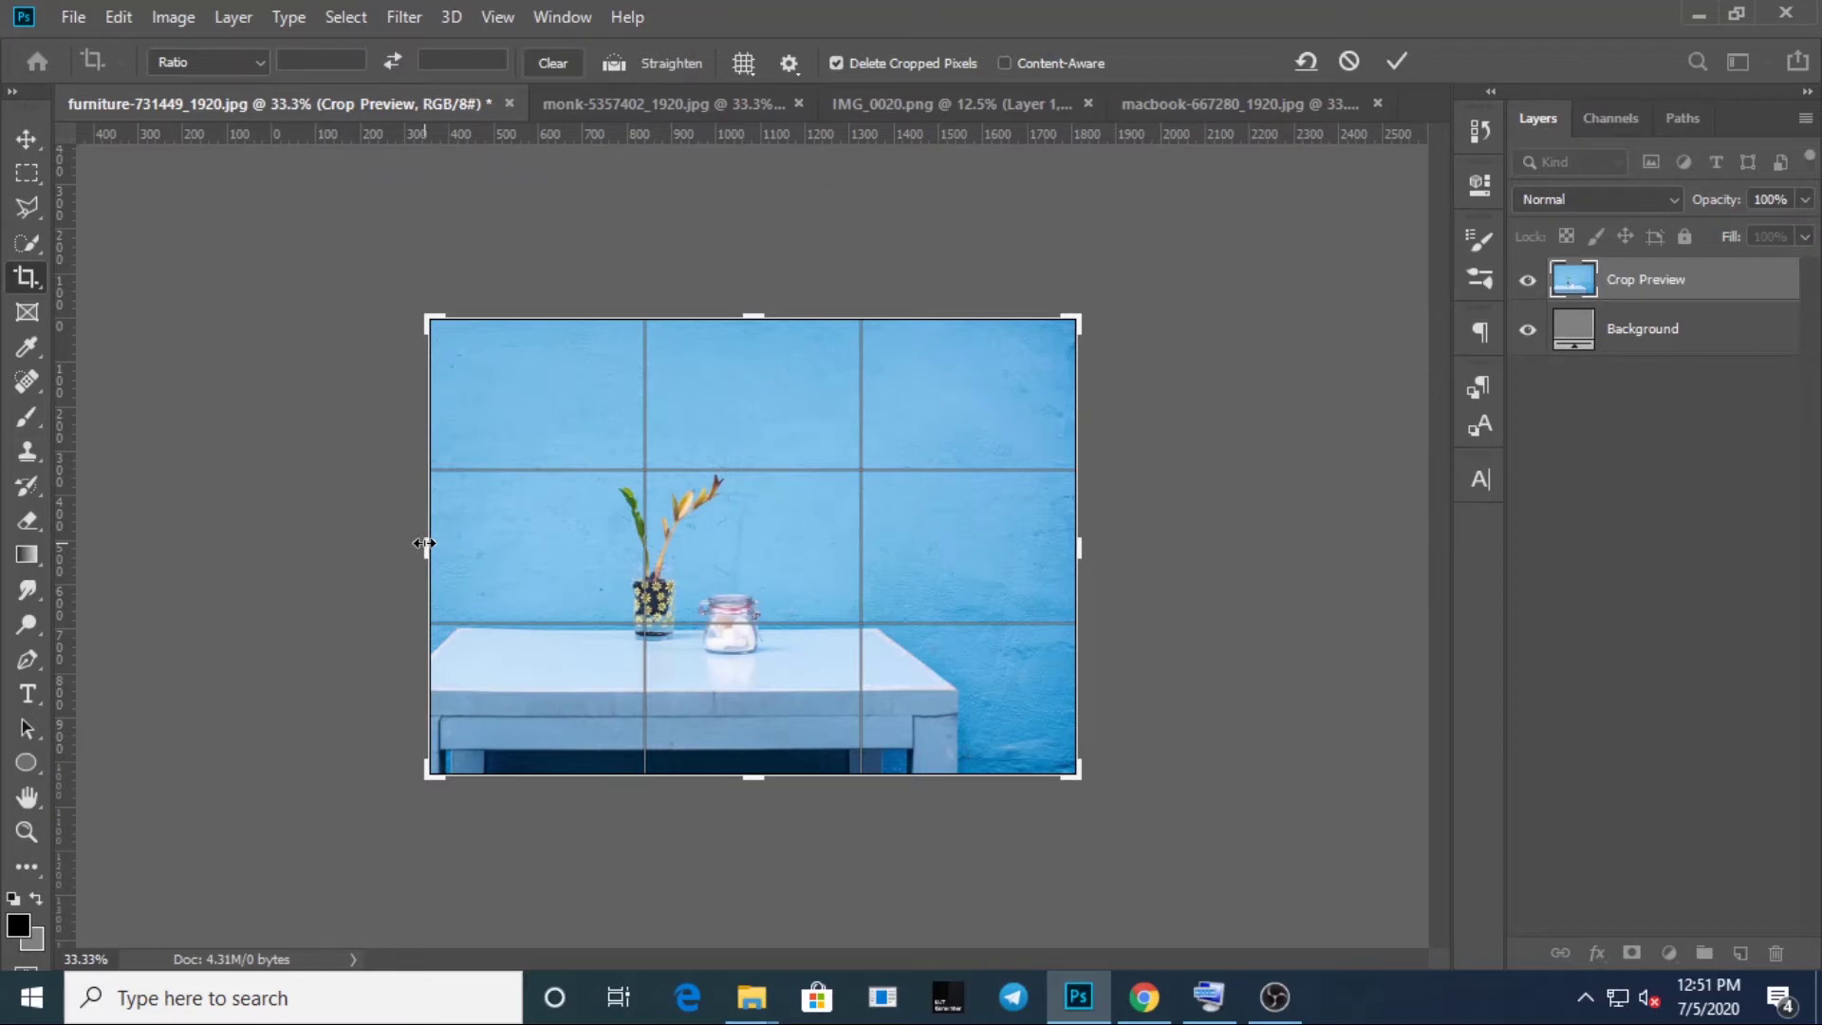
pyautogui.hotkey('ctrl', 'z')
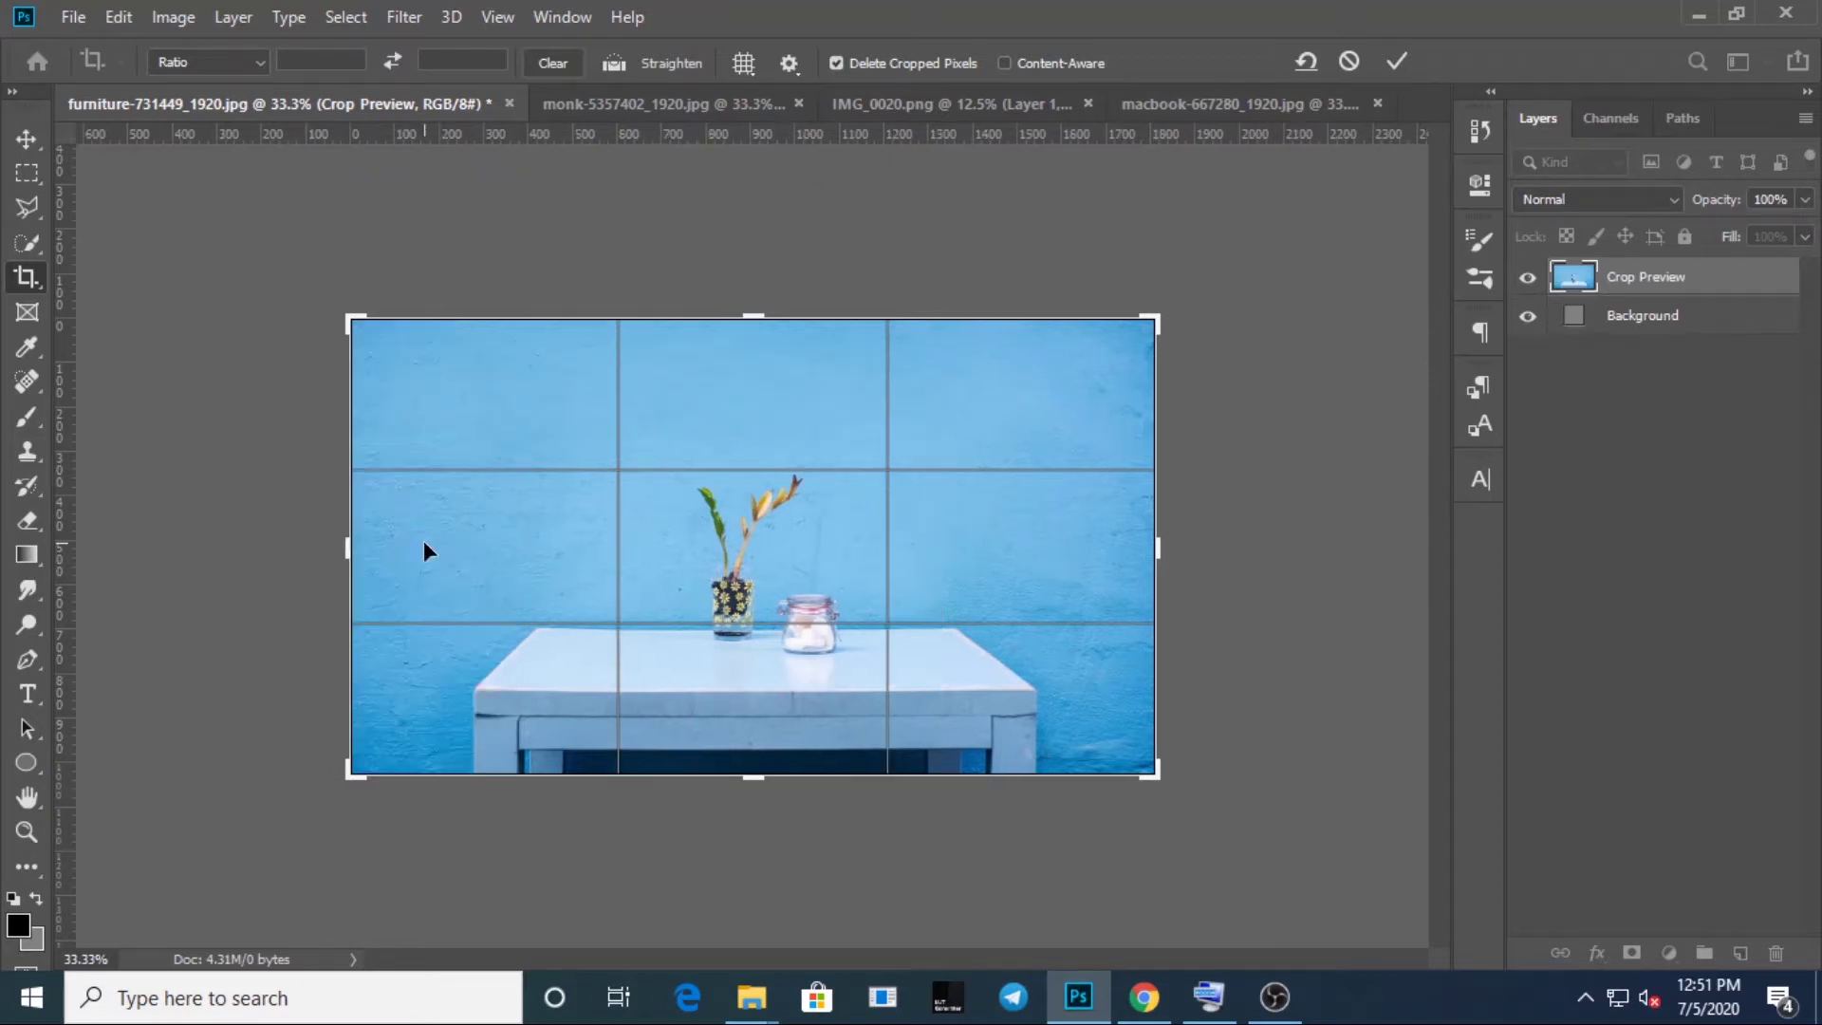
pyautogui.click(788, 63)
pyautogui.click(681, 124)
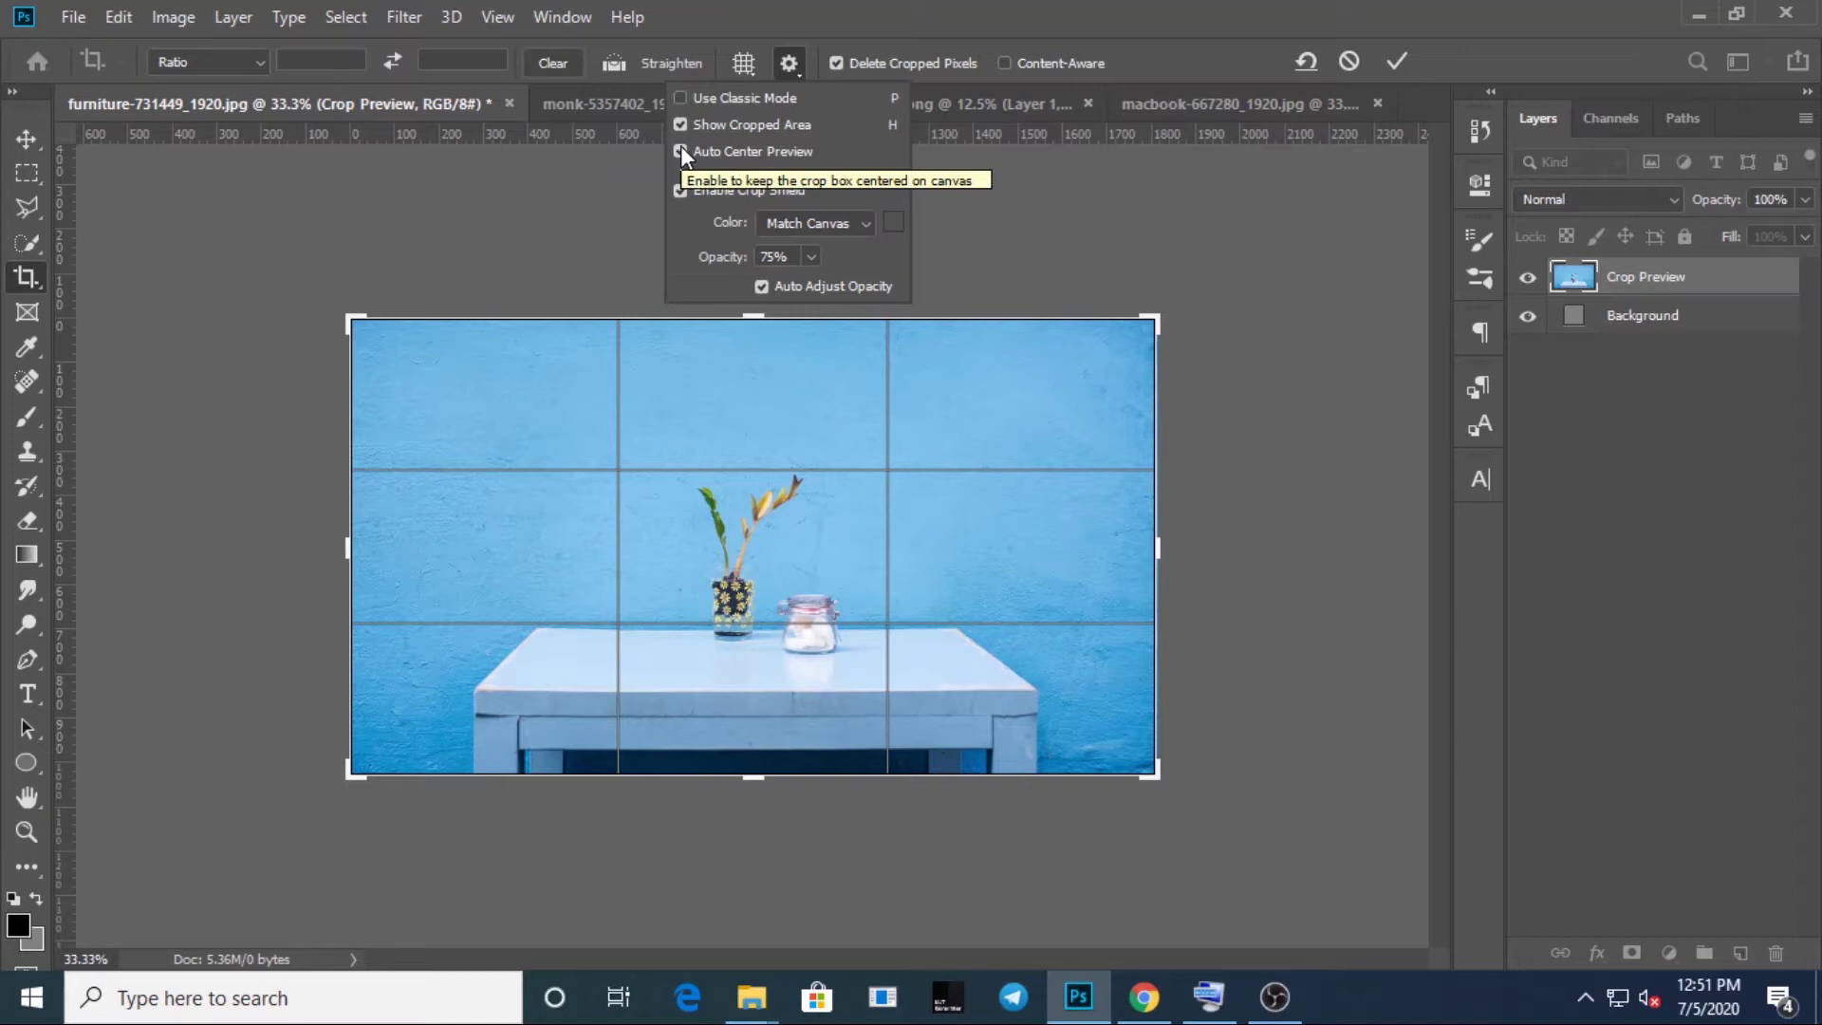
# - Try moving the crop's right edge inward and back with Auto Center Preview off, and re-enable that option
pyautogui.click(1157, 550)
pyautogui.moveTo(1157, 550); pyautogui.dragTo(1012, 549)
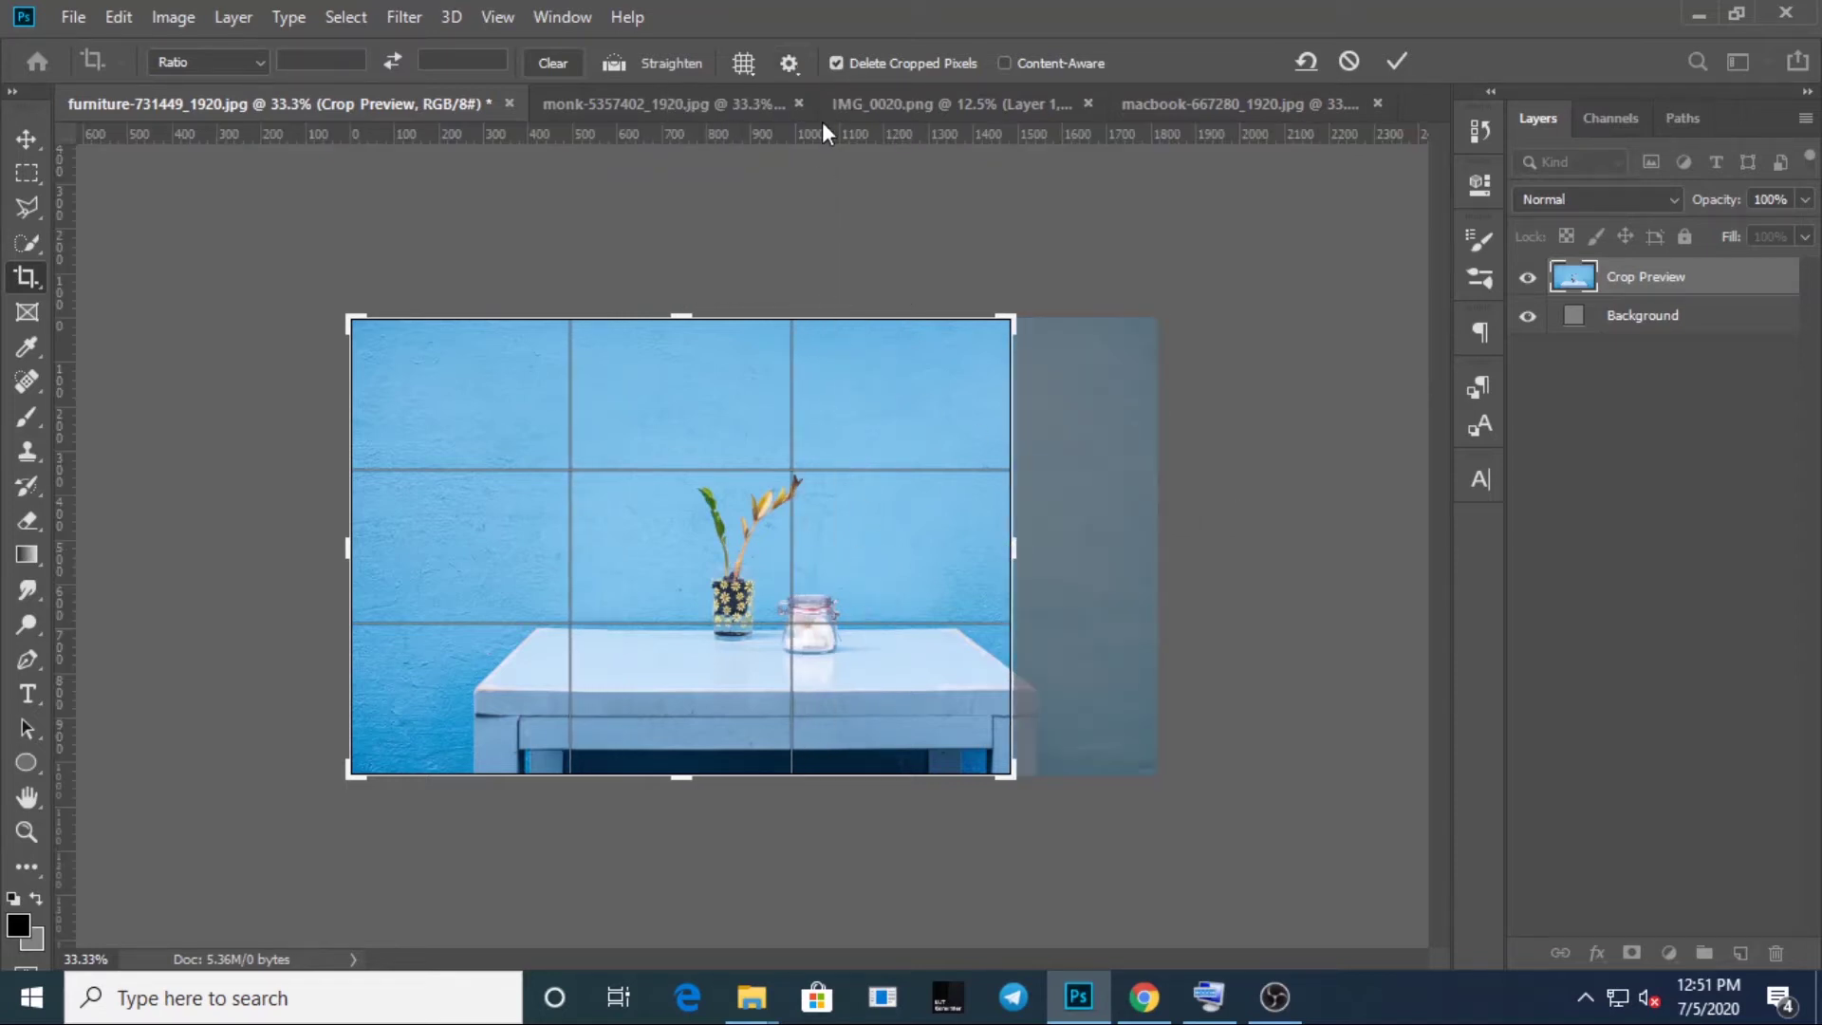
pyautogui.moveTo(1008, 552); pyautogui.dragTo(1148, 554)
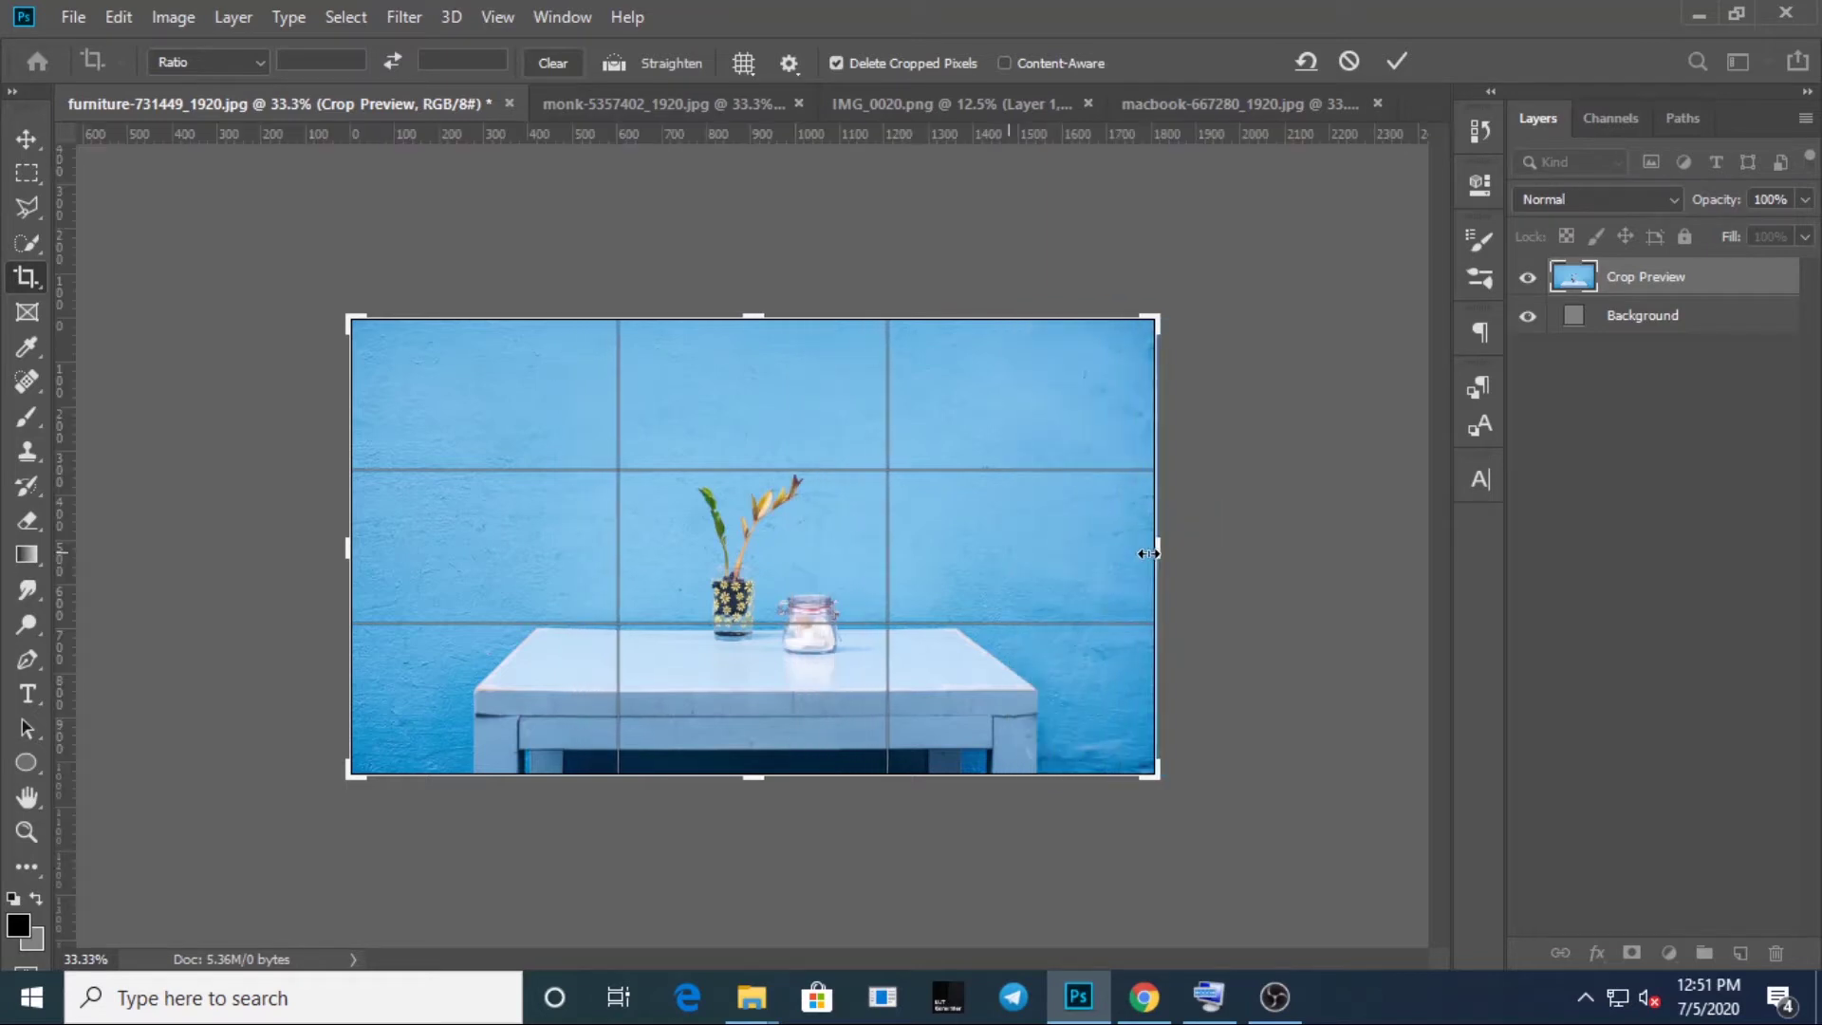
pyautogui.click(789, 62)
pyautogui.click(682, 152)
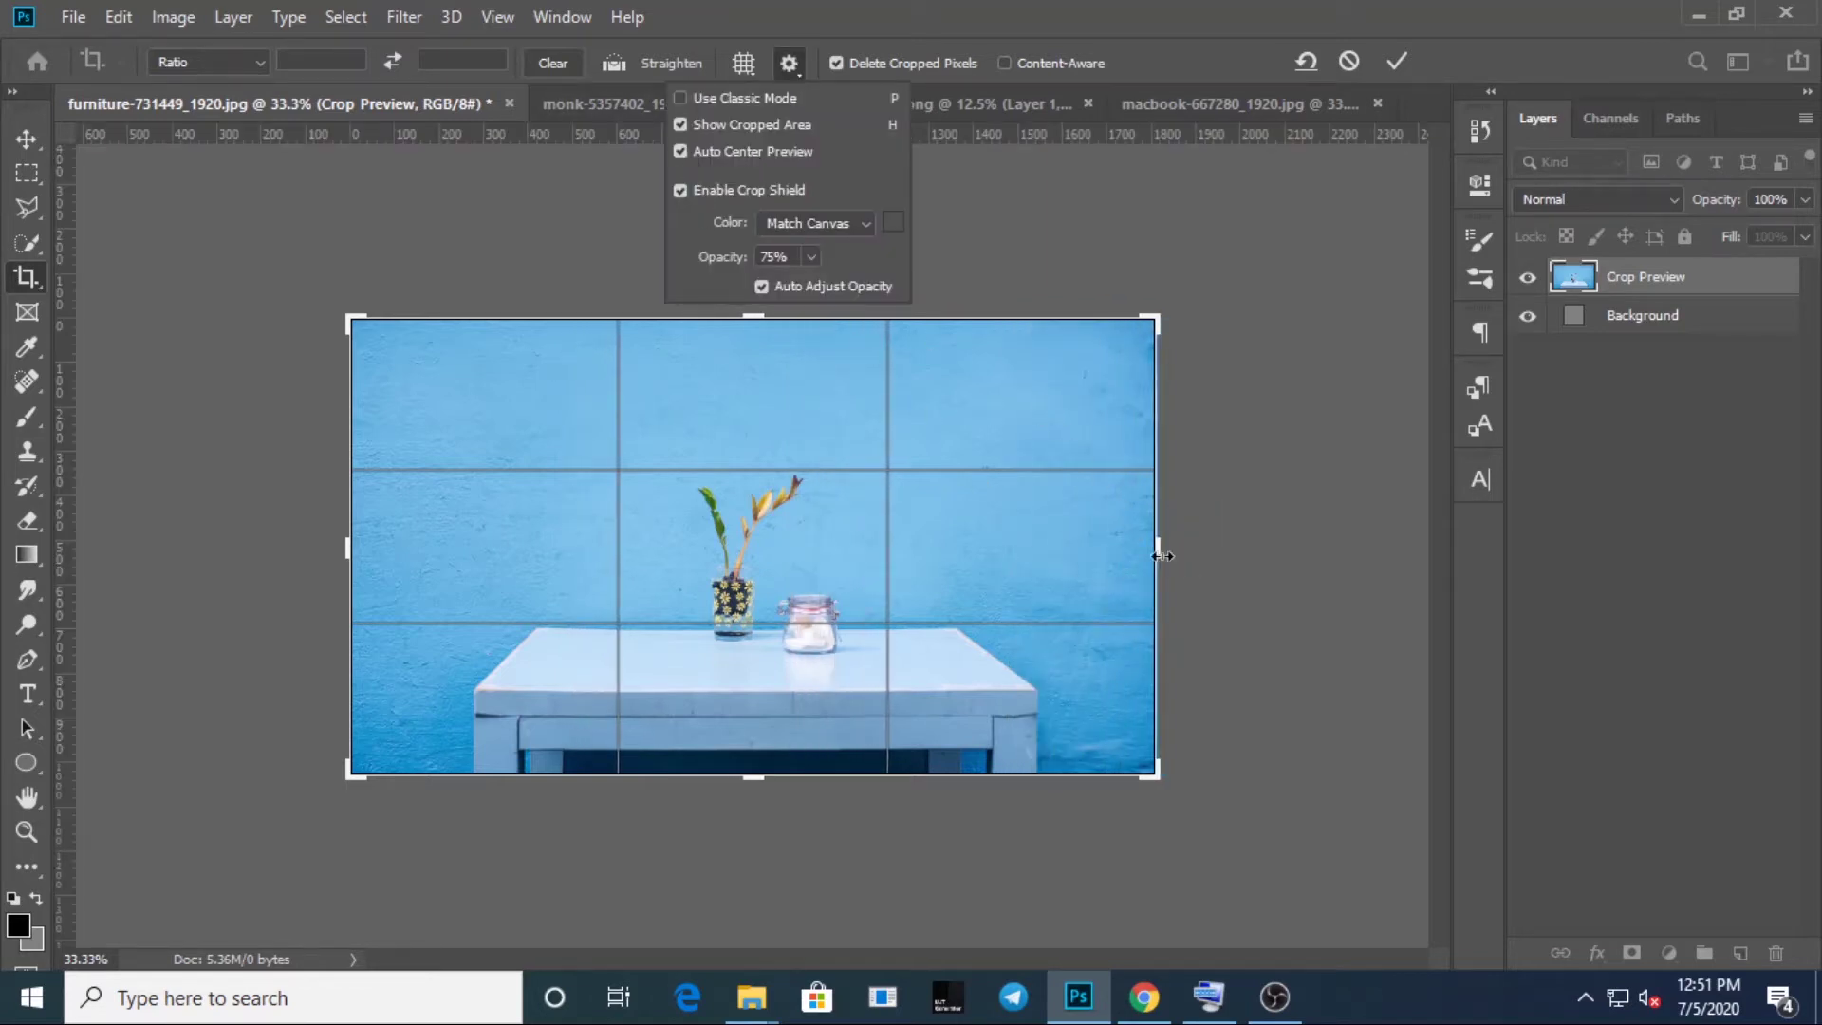
# - Try moving the crop's right edge inward and back with Auto Center Preview on, and turn that option off
pyautogui.moveTo(1156, 548); pyautogui.dragTo(1065, 540)
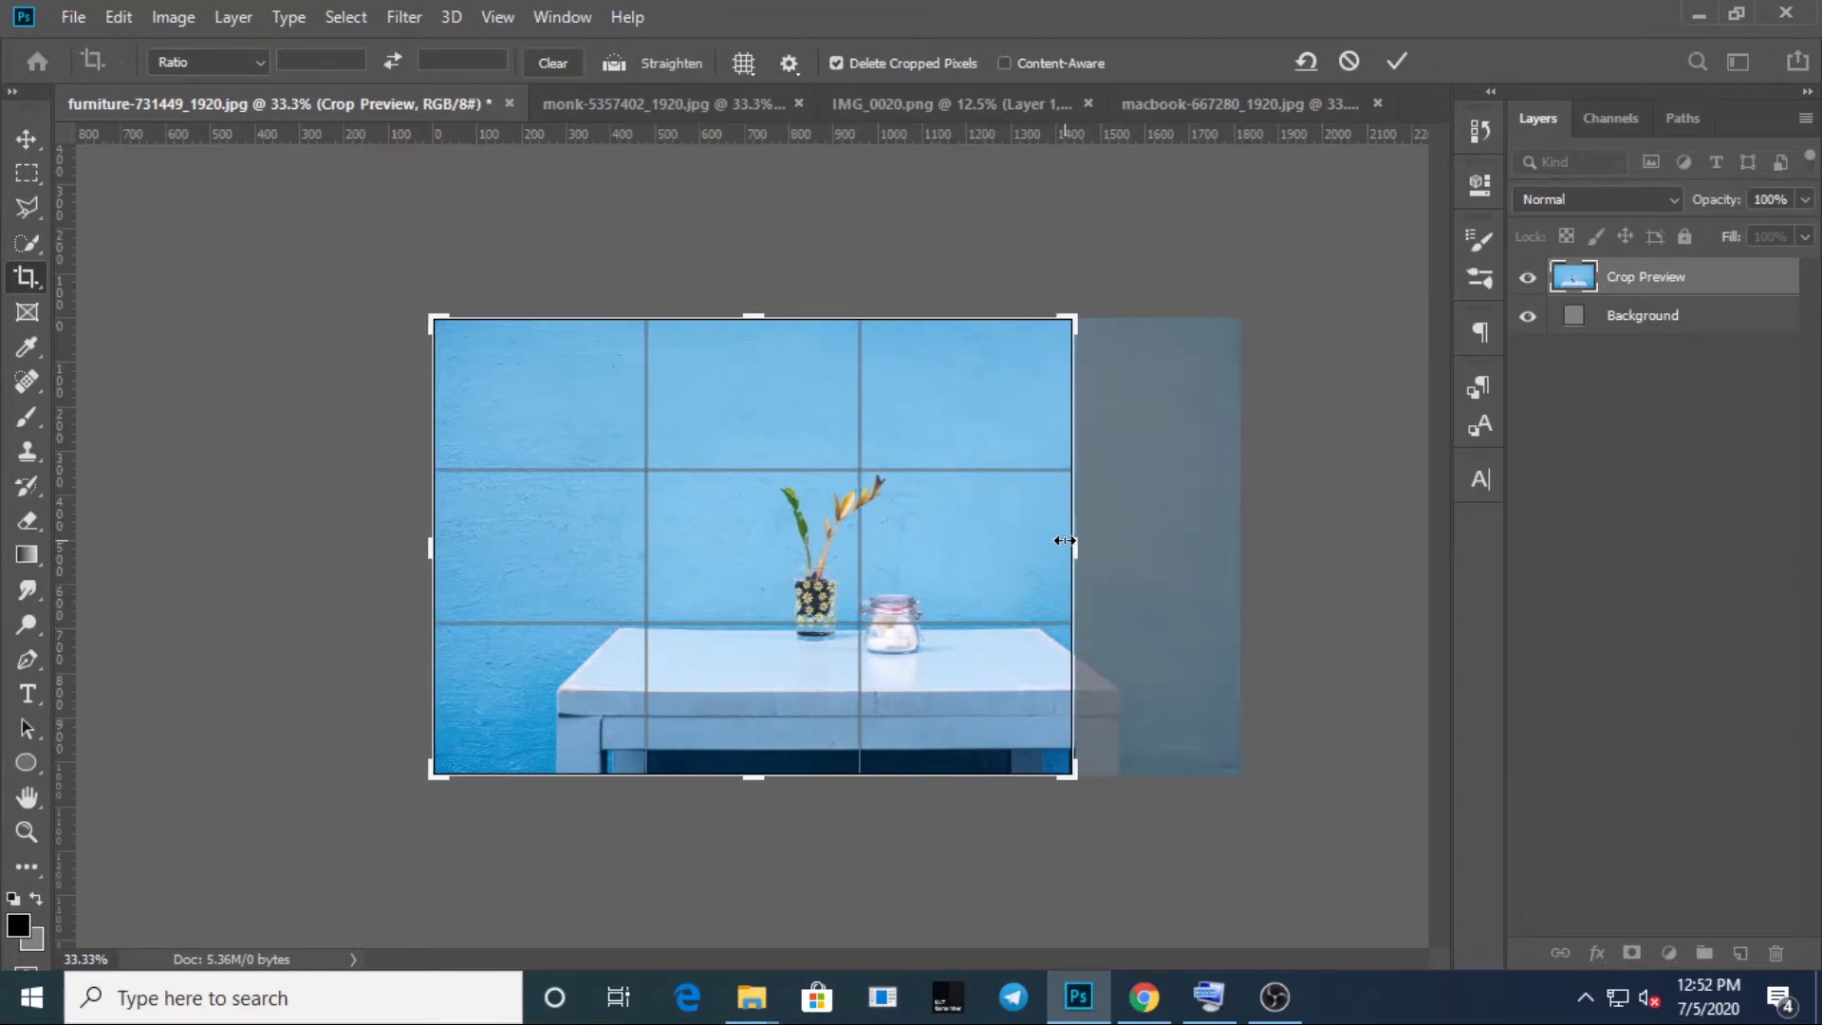
pyautogui.moveTo(1065, 540); pyautogui.dragTo(1156, 546)
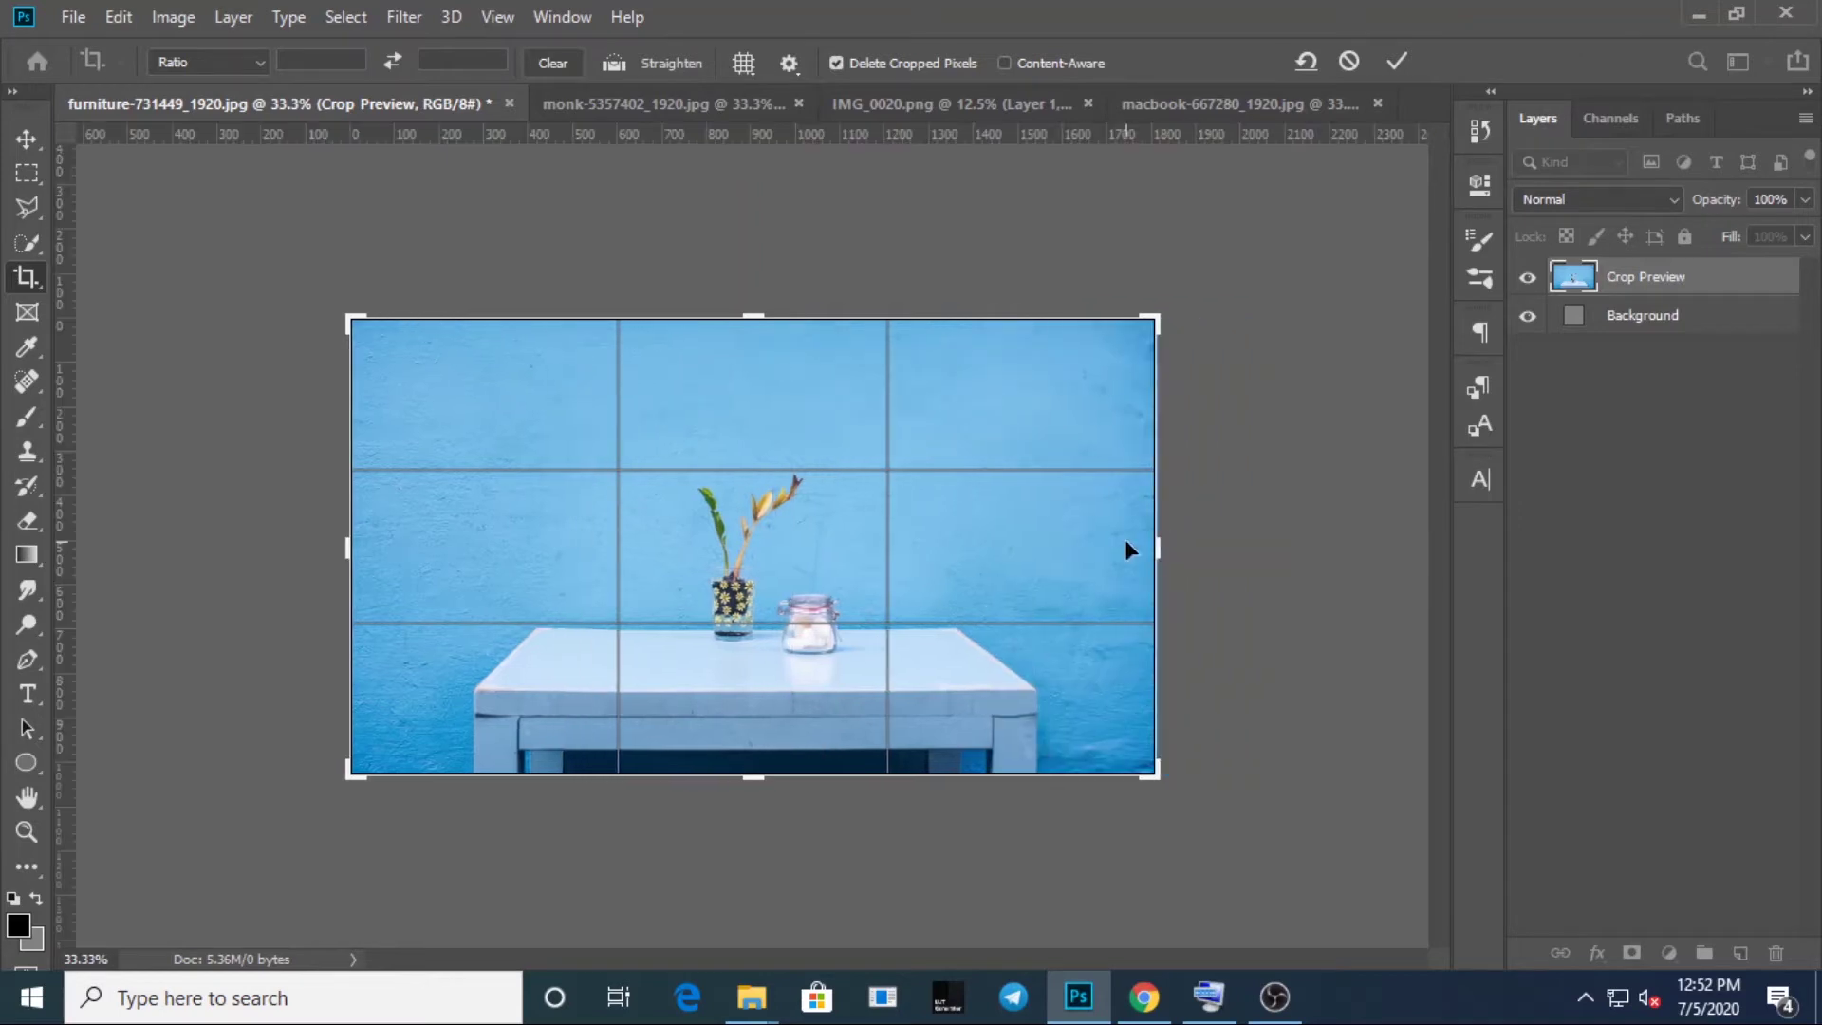
pyautogui.click(746, 64)
pyautogui.click(790, 65)
pyautogui.click(790, 65)
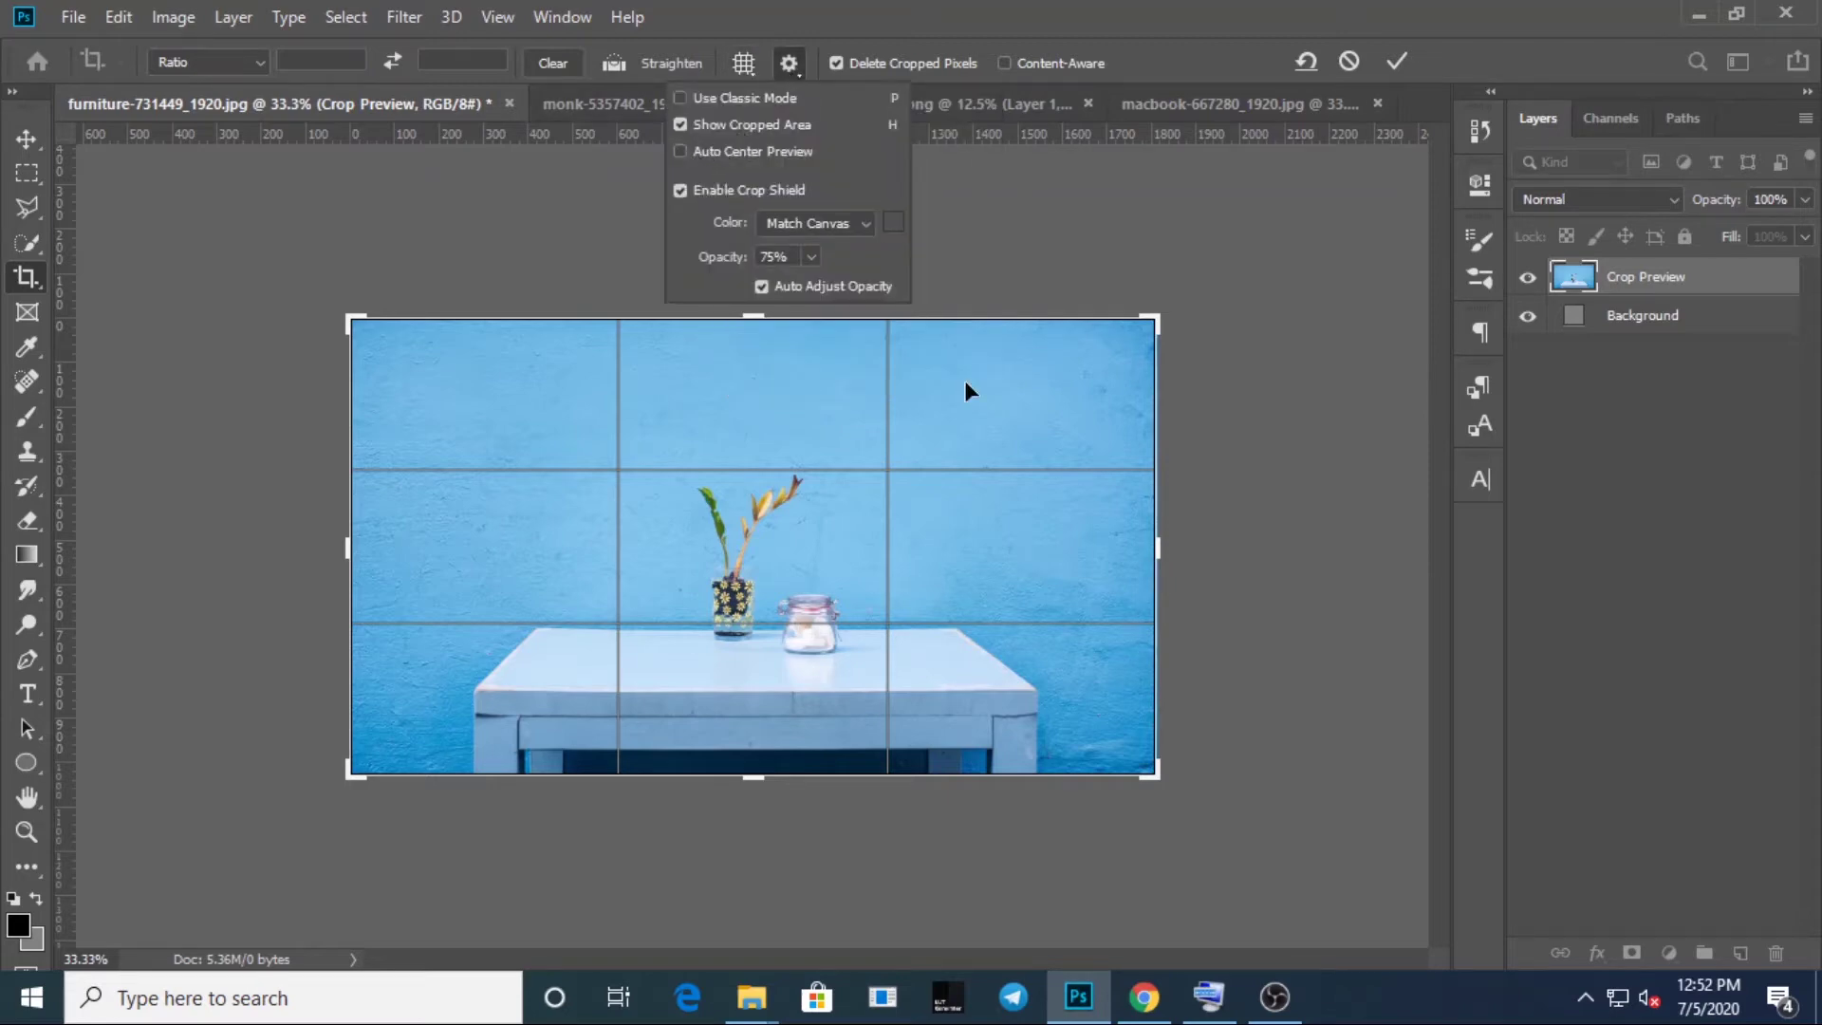
pyautogui.moveTo(1159, 549)
pyautogui.mouseDown()
pyautogui.moveTo(994, 550)
pyautogui.moveTo(1158, 550)
pyautogui.mouseUp()
pyautogui.hotkey('ctrl', 'r')
# - Turn on Auto Center Preview and move the crop's left edge inward to exclude about a third of the photo
pyautogui.click(789, 62)
pyautogui.click(348, 549)
pyautogui.moveTo(348, 548); pyautogui.dragTo(486, 558)
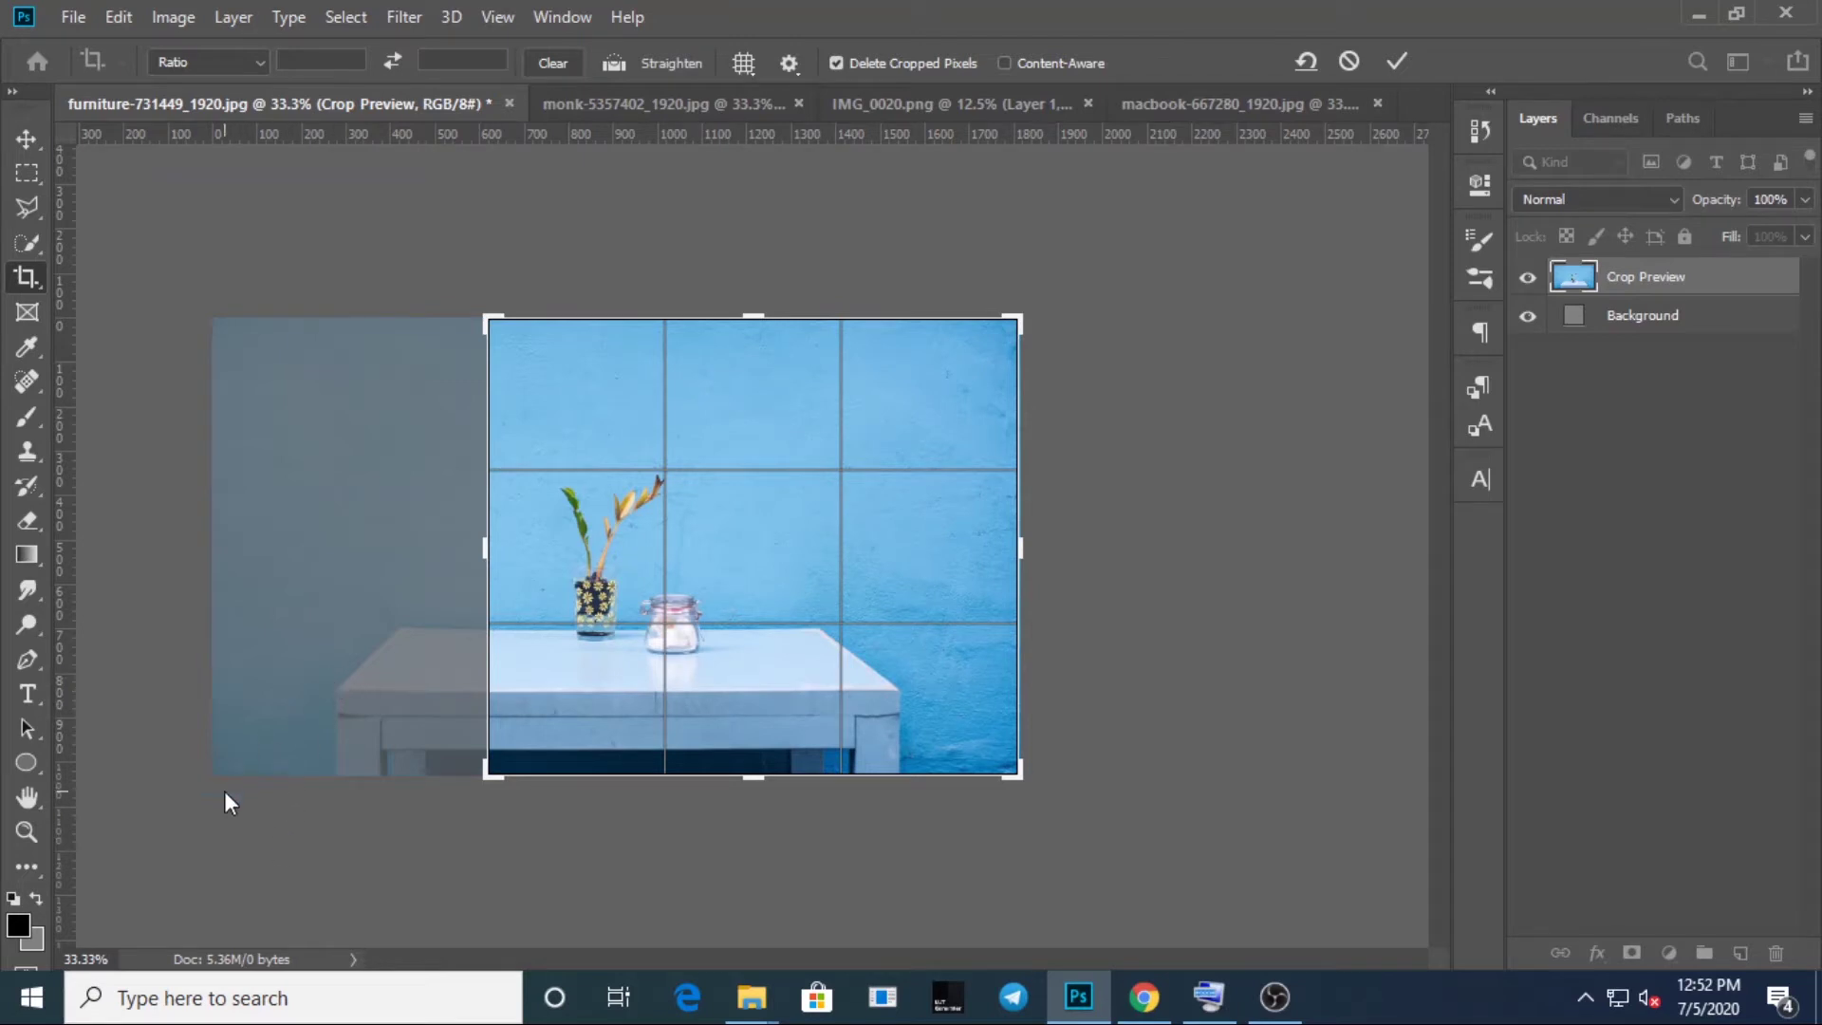
# - Turn Enable Crop Shield off and on again to compare the area outside the crop
pyautogui.click(796, 68)
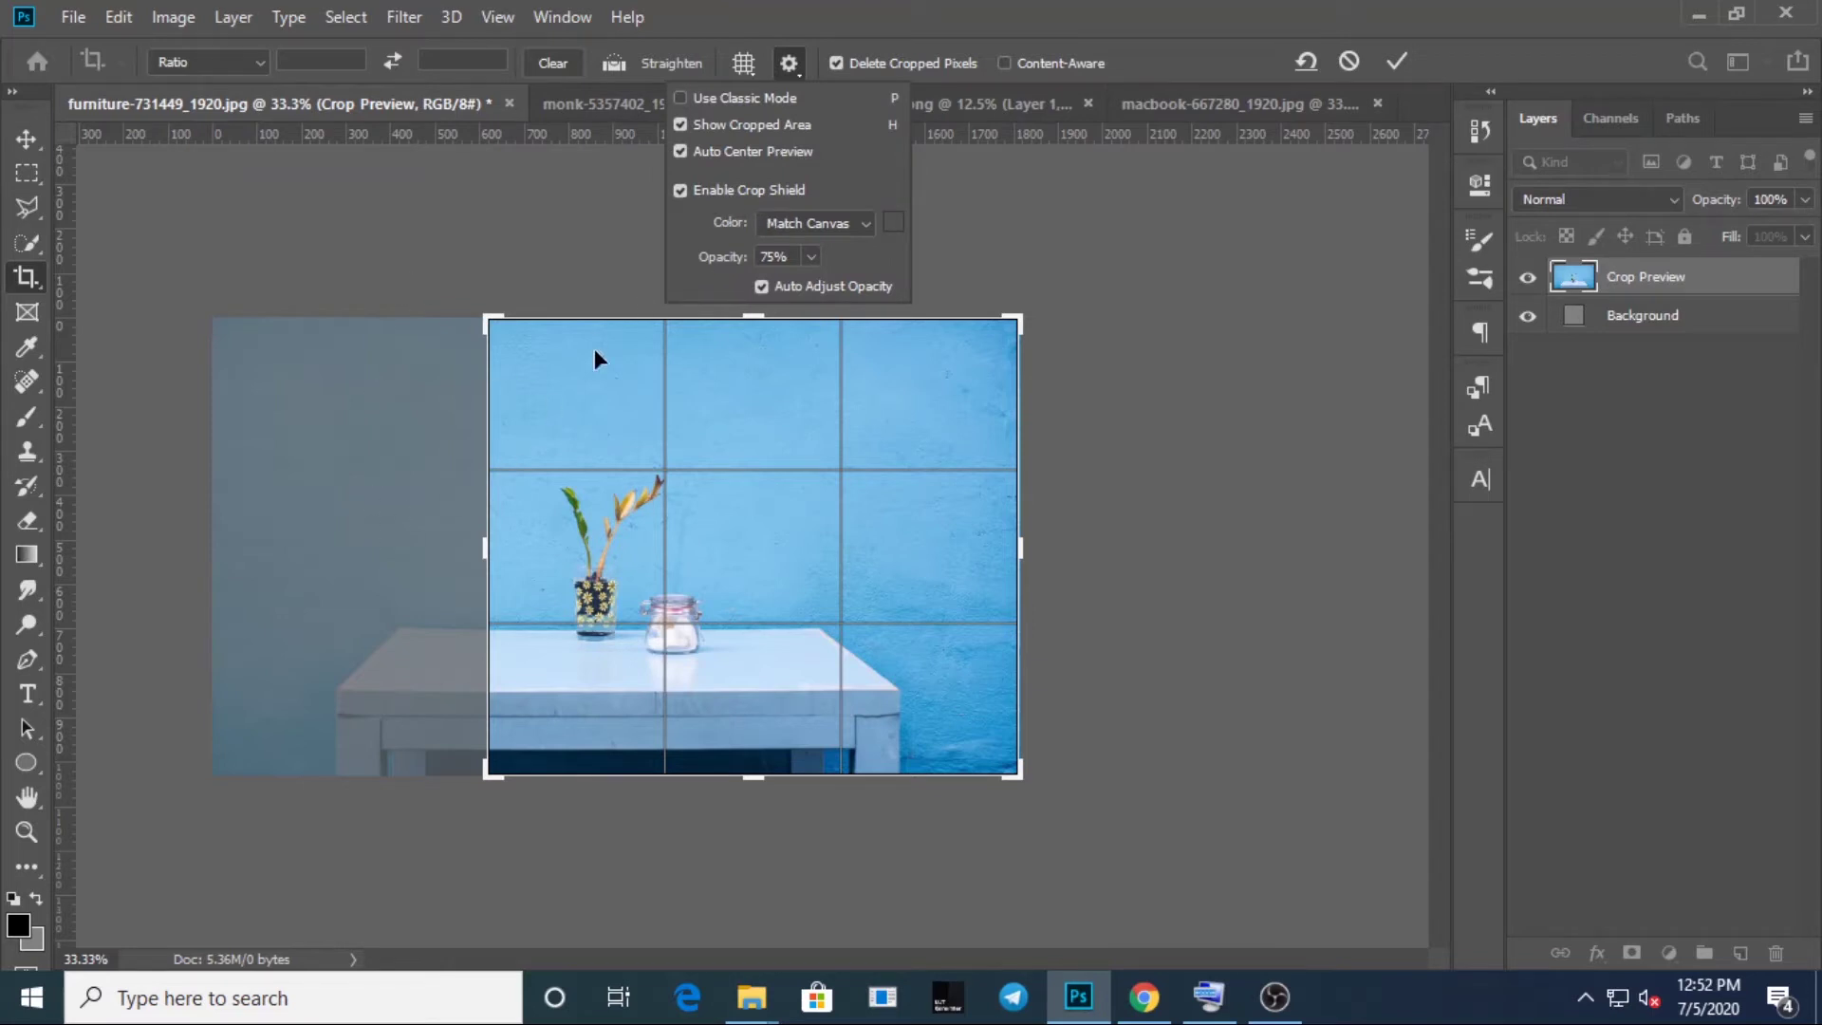
pyautogui.click(680, 190)
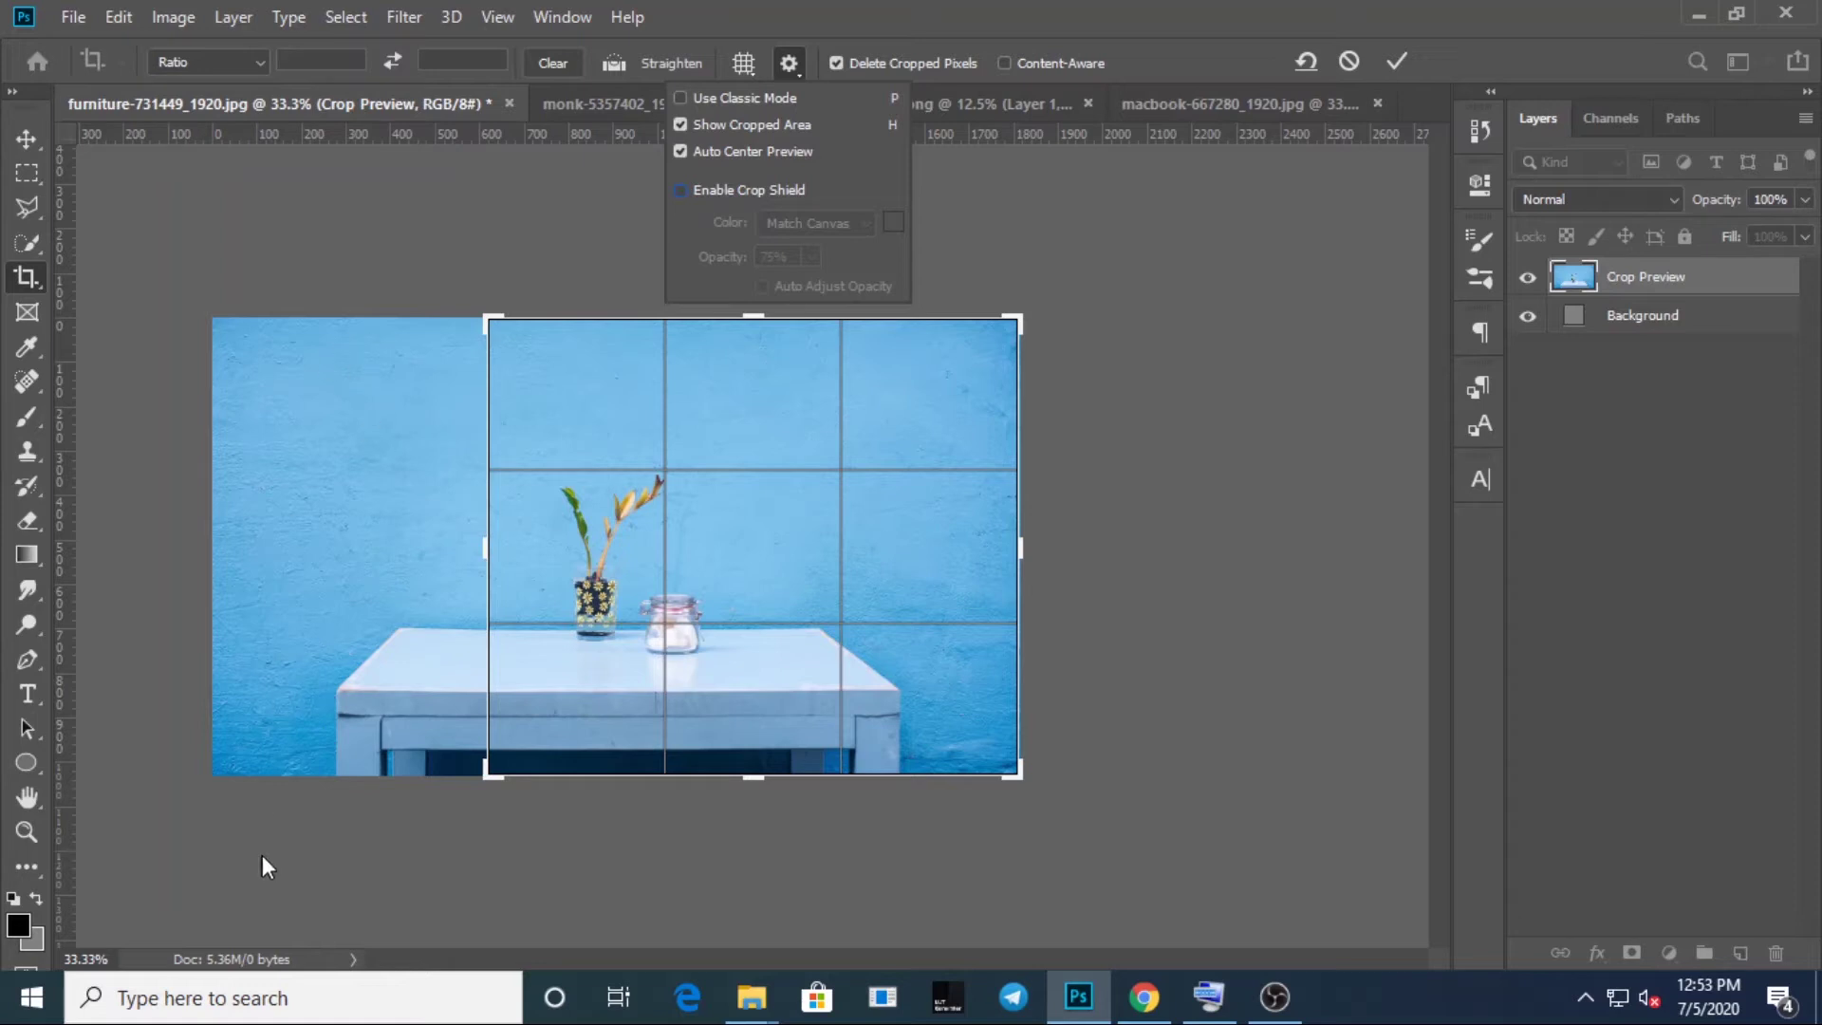
pyautogui.click(681, 189)
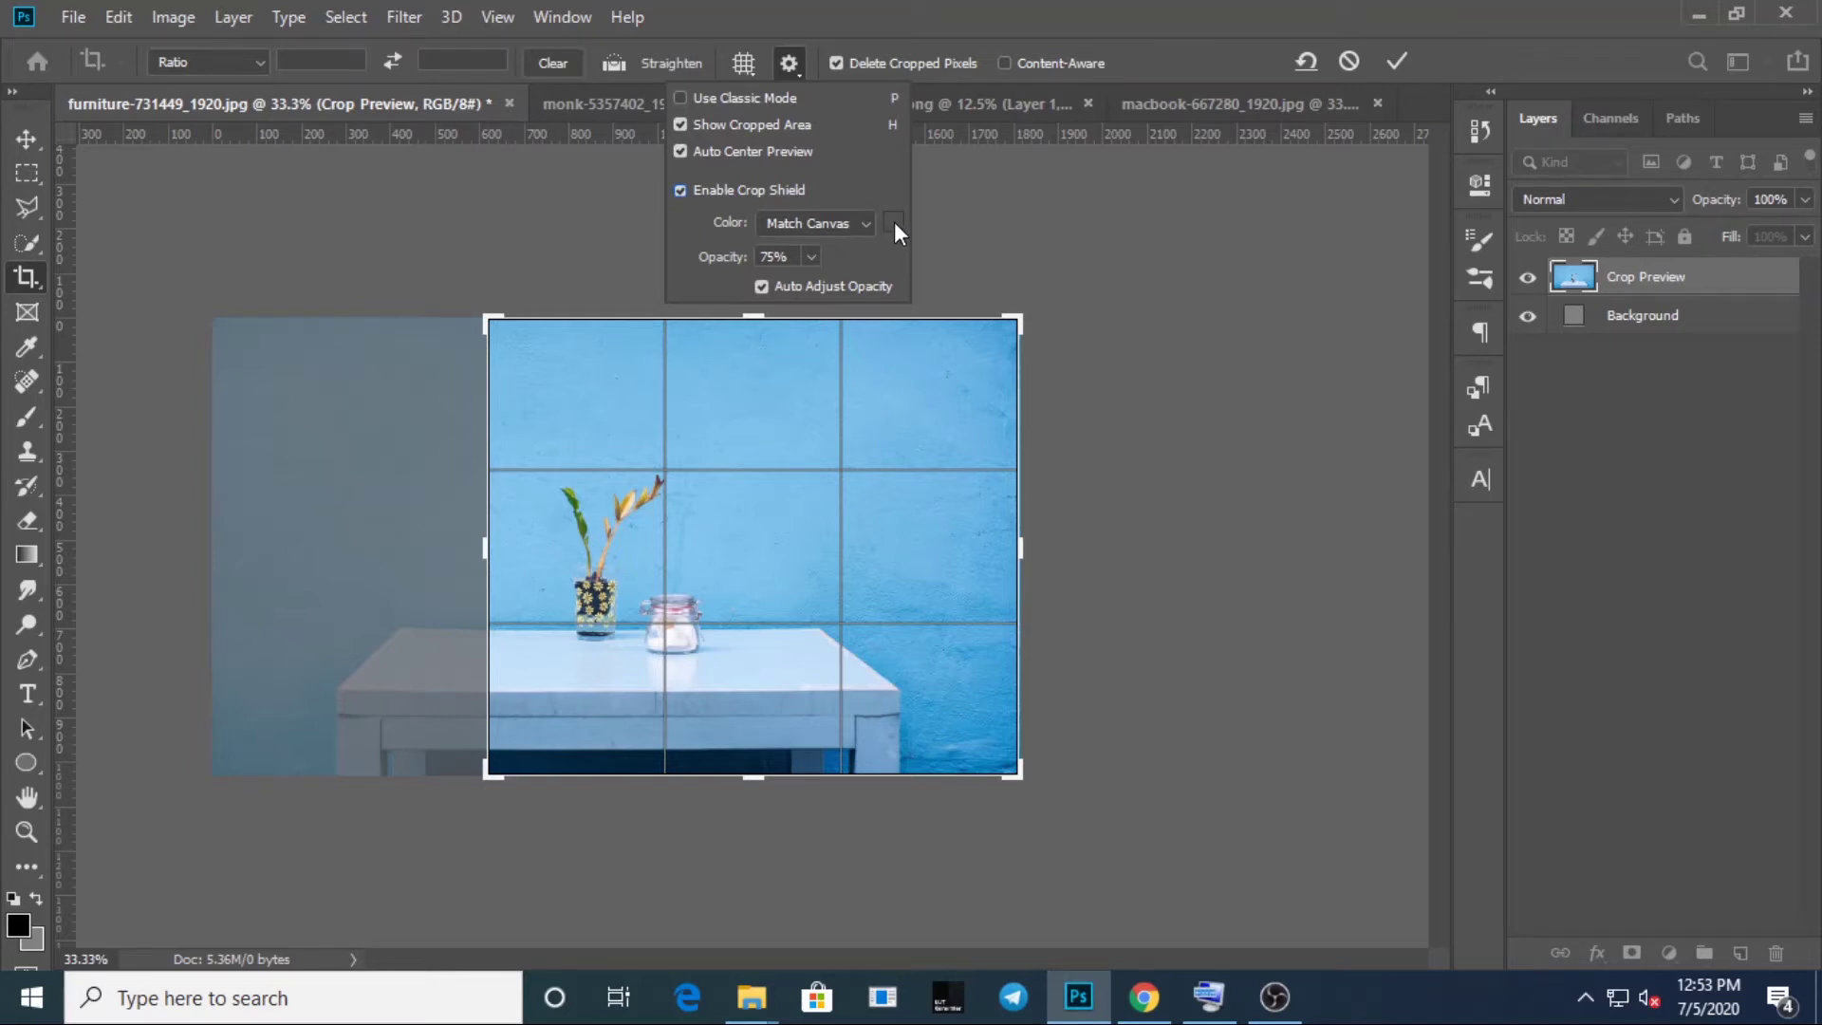
# - Try a custom near-black crop shield color, cancel the color choice, and set the shield color back to Match Canvas
pyautogui.click(839, 222)
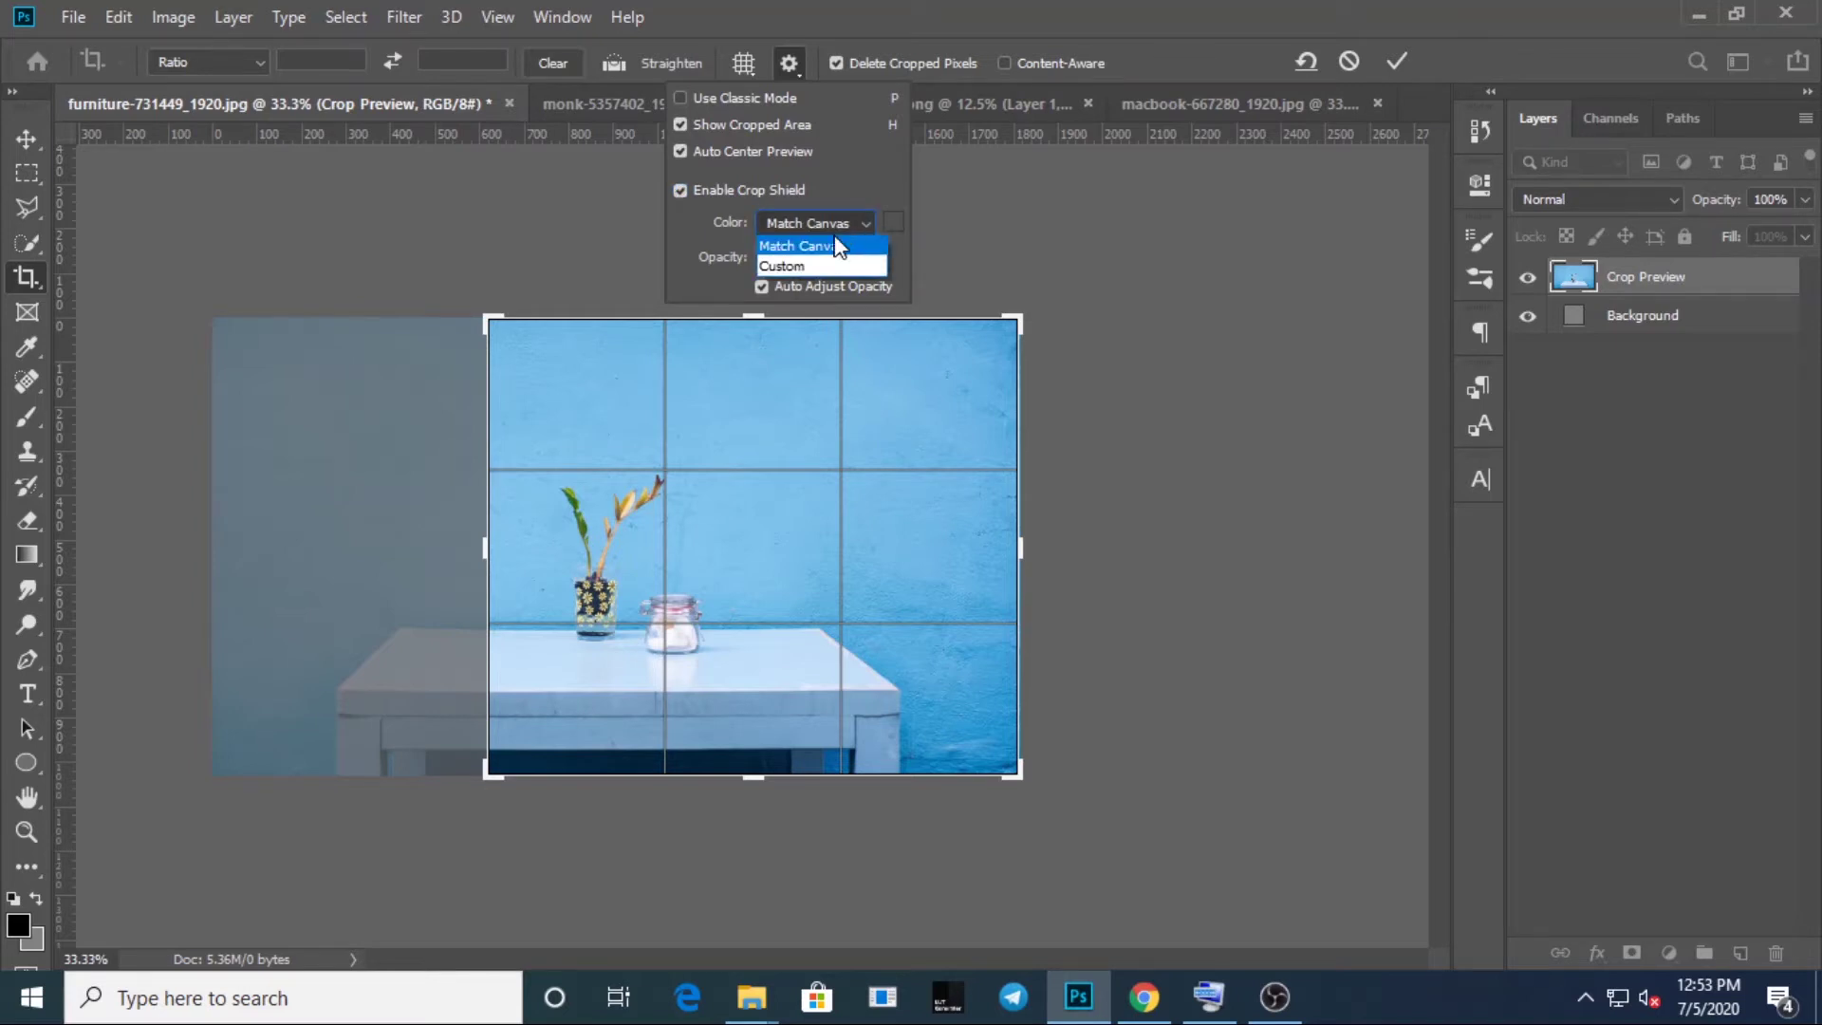
pyautogui.click(819, 266)
pyautogui.moveTo(1268, 399); pyautogui.dragTo(1148, 573)
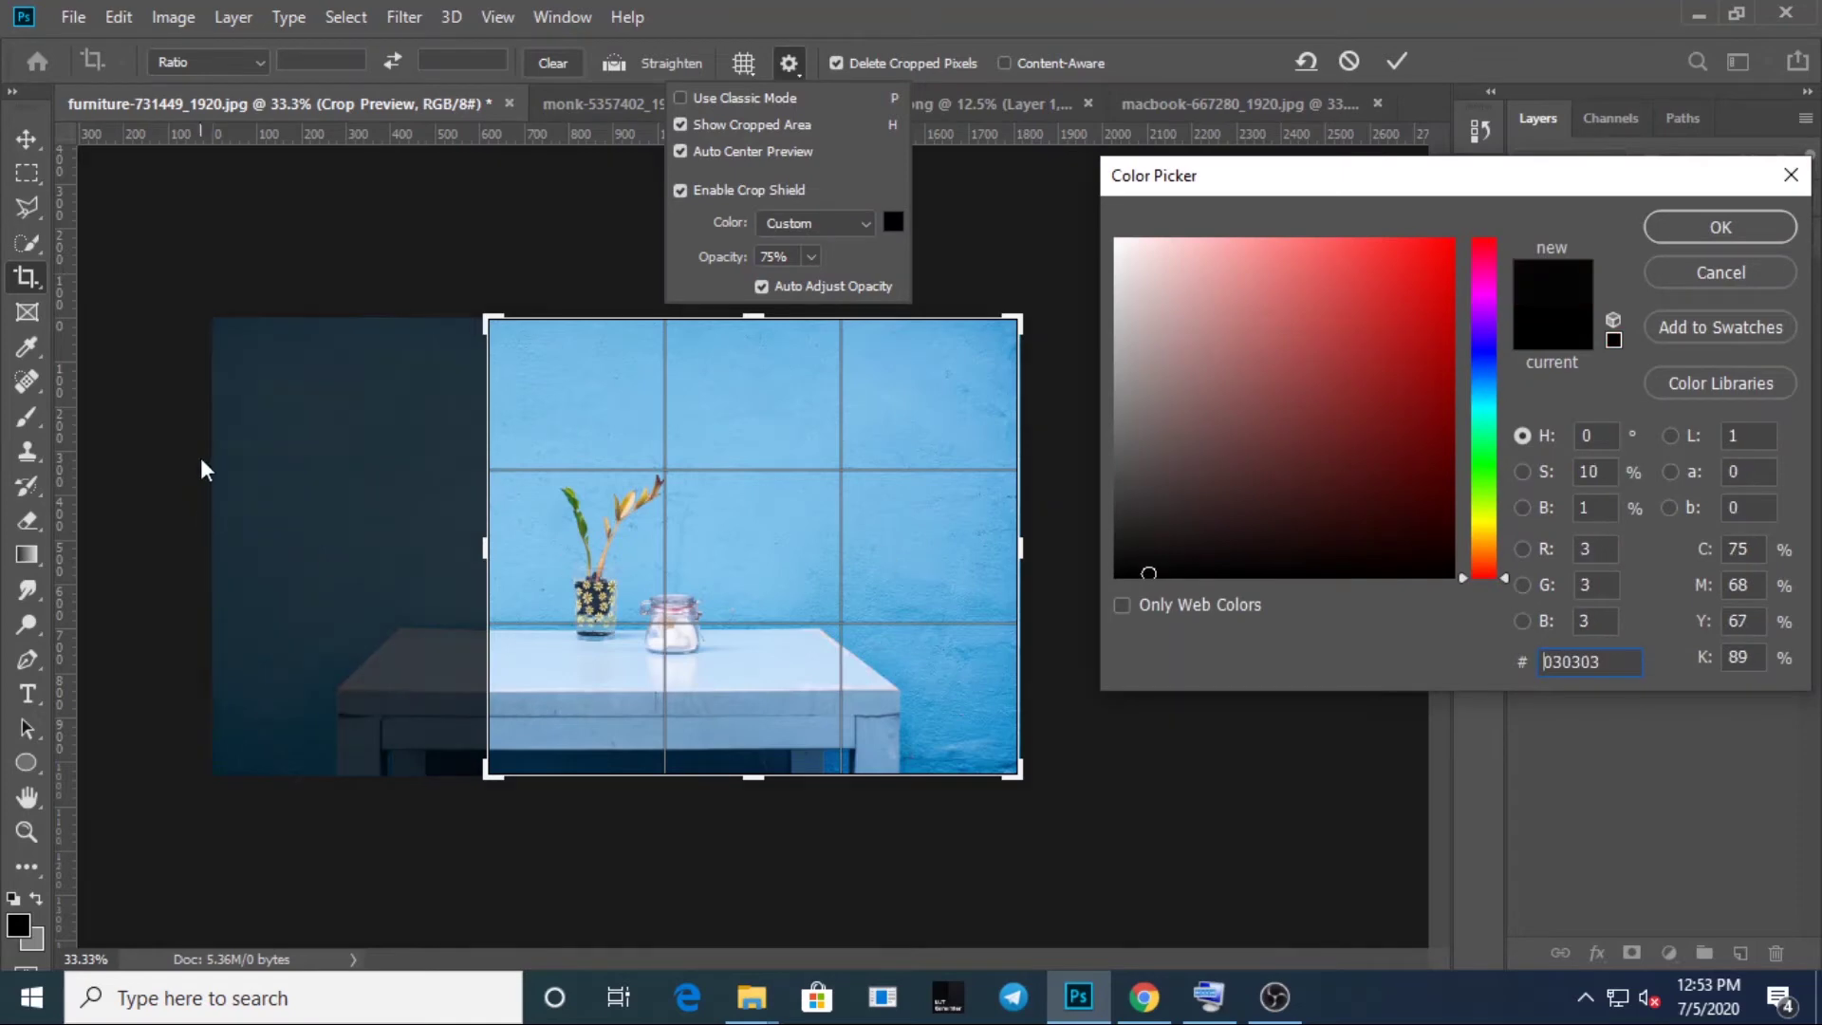
pyautogui.click(1714, 275)
pyautogui.click(779, 222)
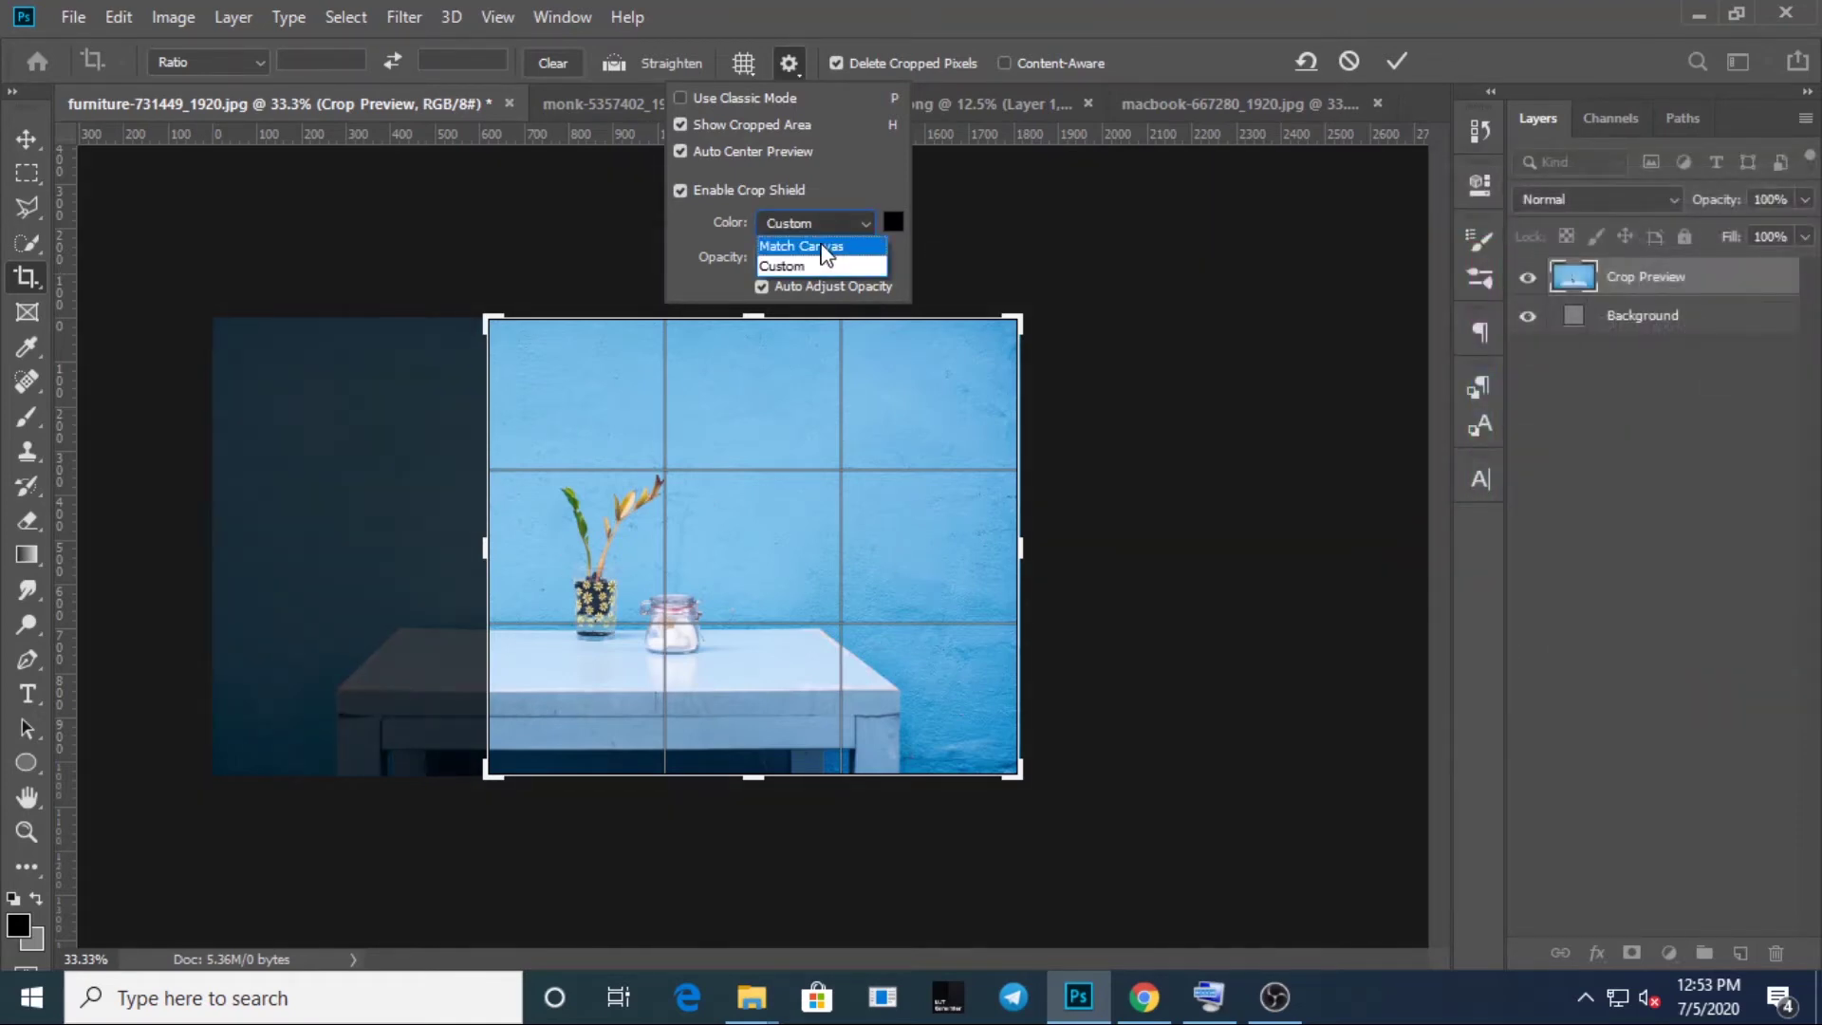
pyautogui.click(822, 248)
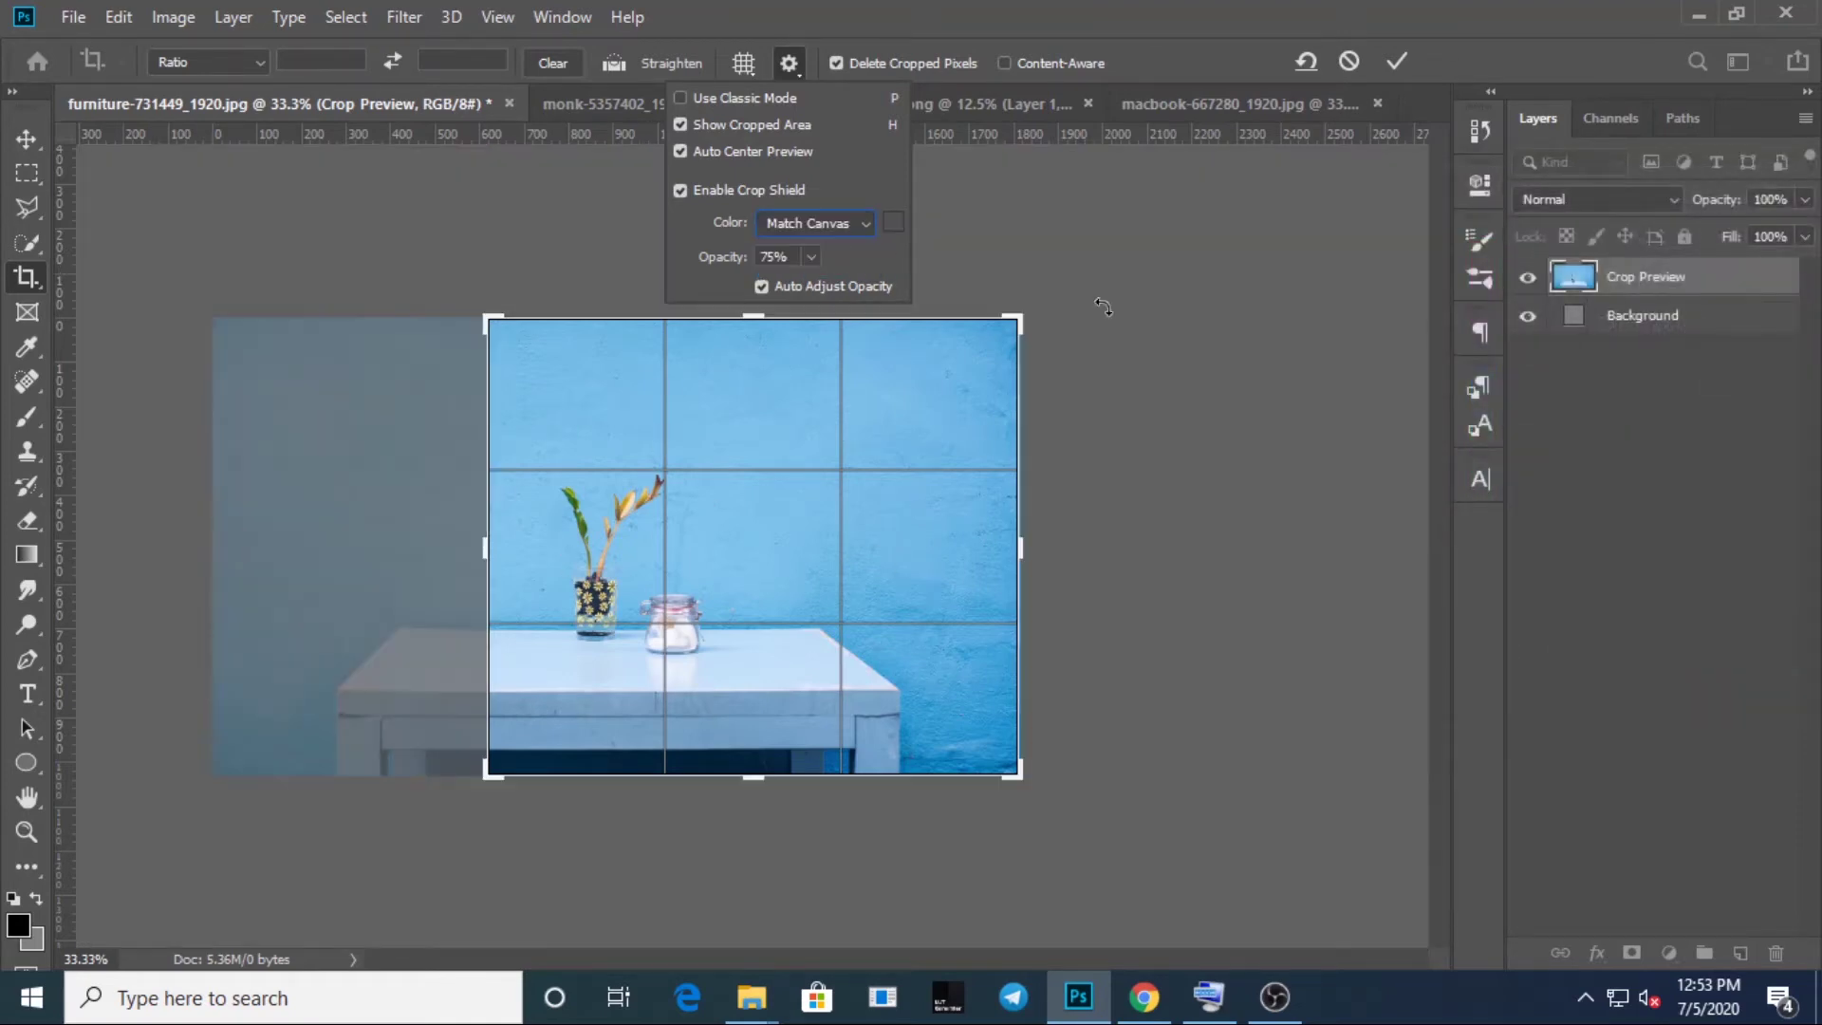
# - Adjust the crop shield opacity to 100% and down to about 74%, and apply the crop with Delete Cropped Pixels enabled
pyautogui.click(811, 258)
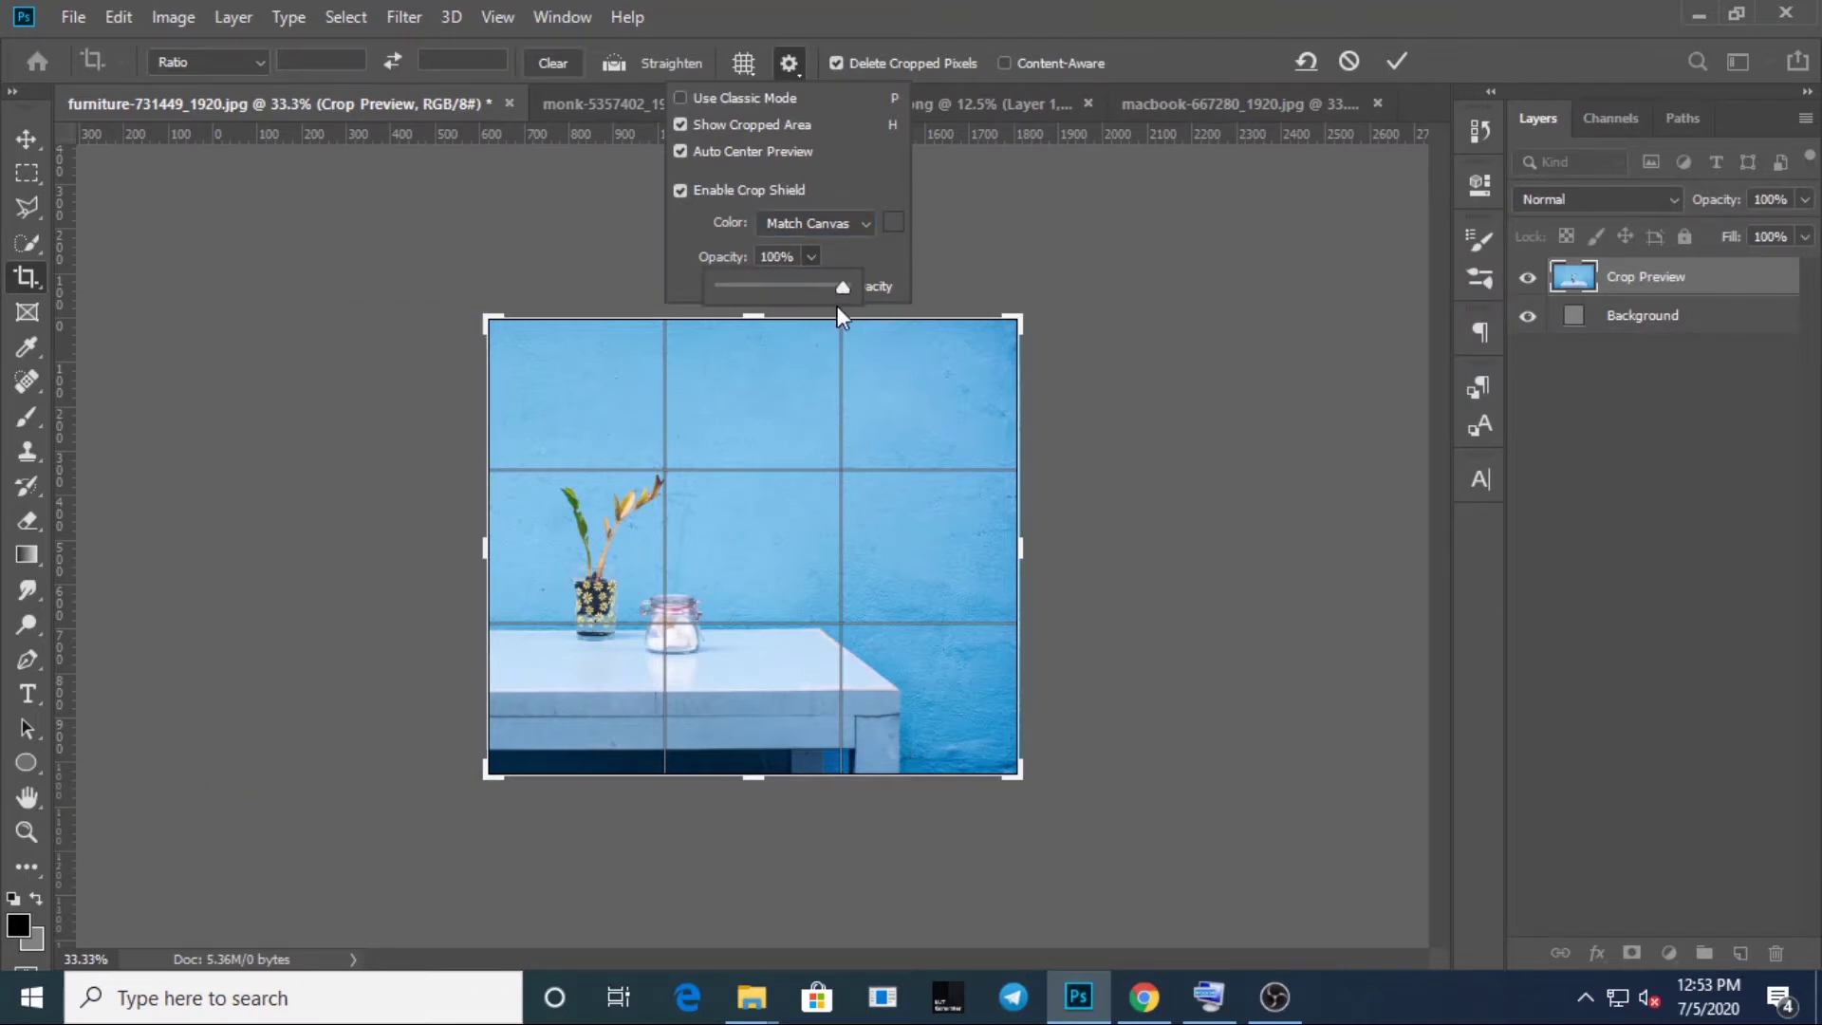
pyautogui.moveTo(845, 288)
pyautogui.mouseDown()
pyautogui.moveTo(737, 287)
pyautogui.moveTo(818, 289)
pyautogui.mouseUp()
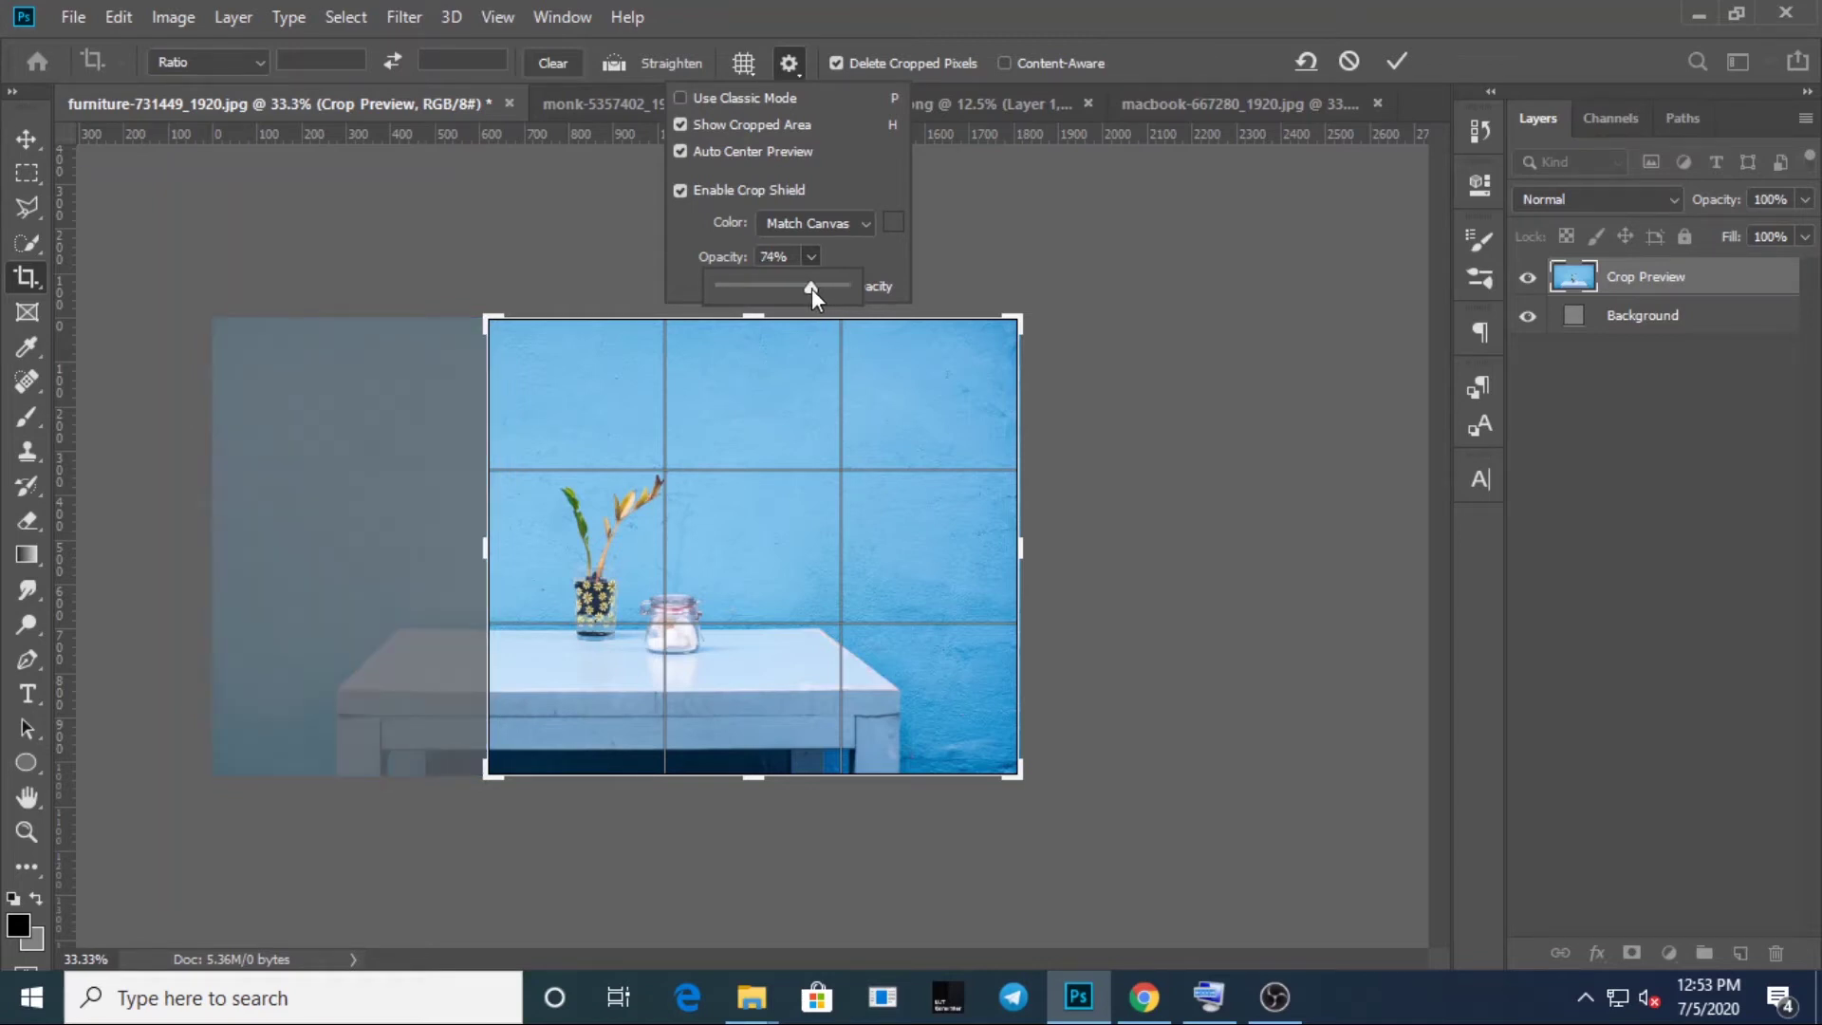
pyautogui.click(794, 64)
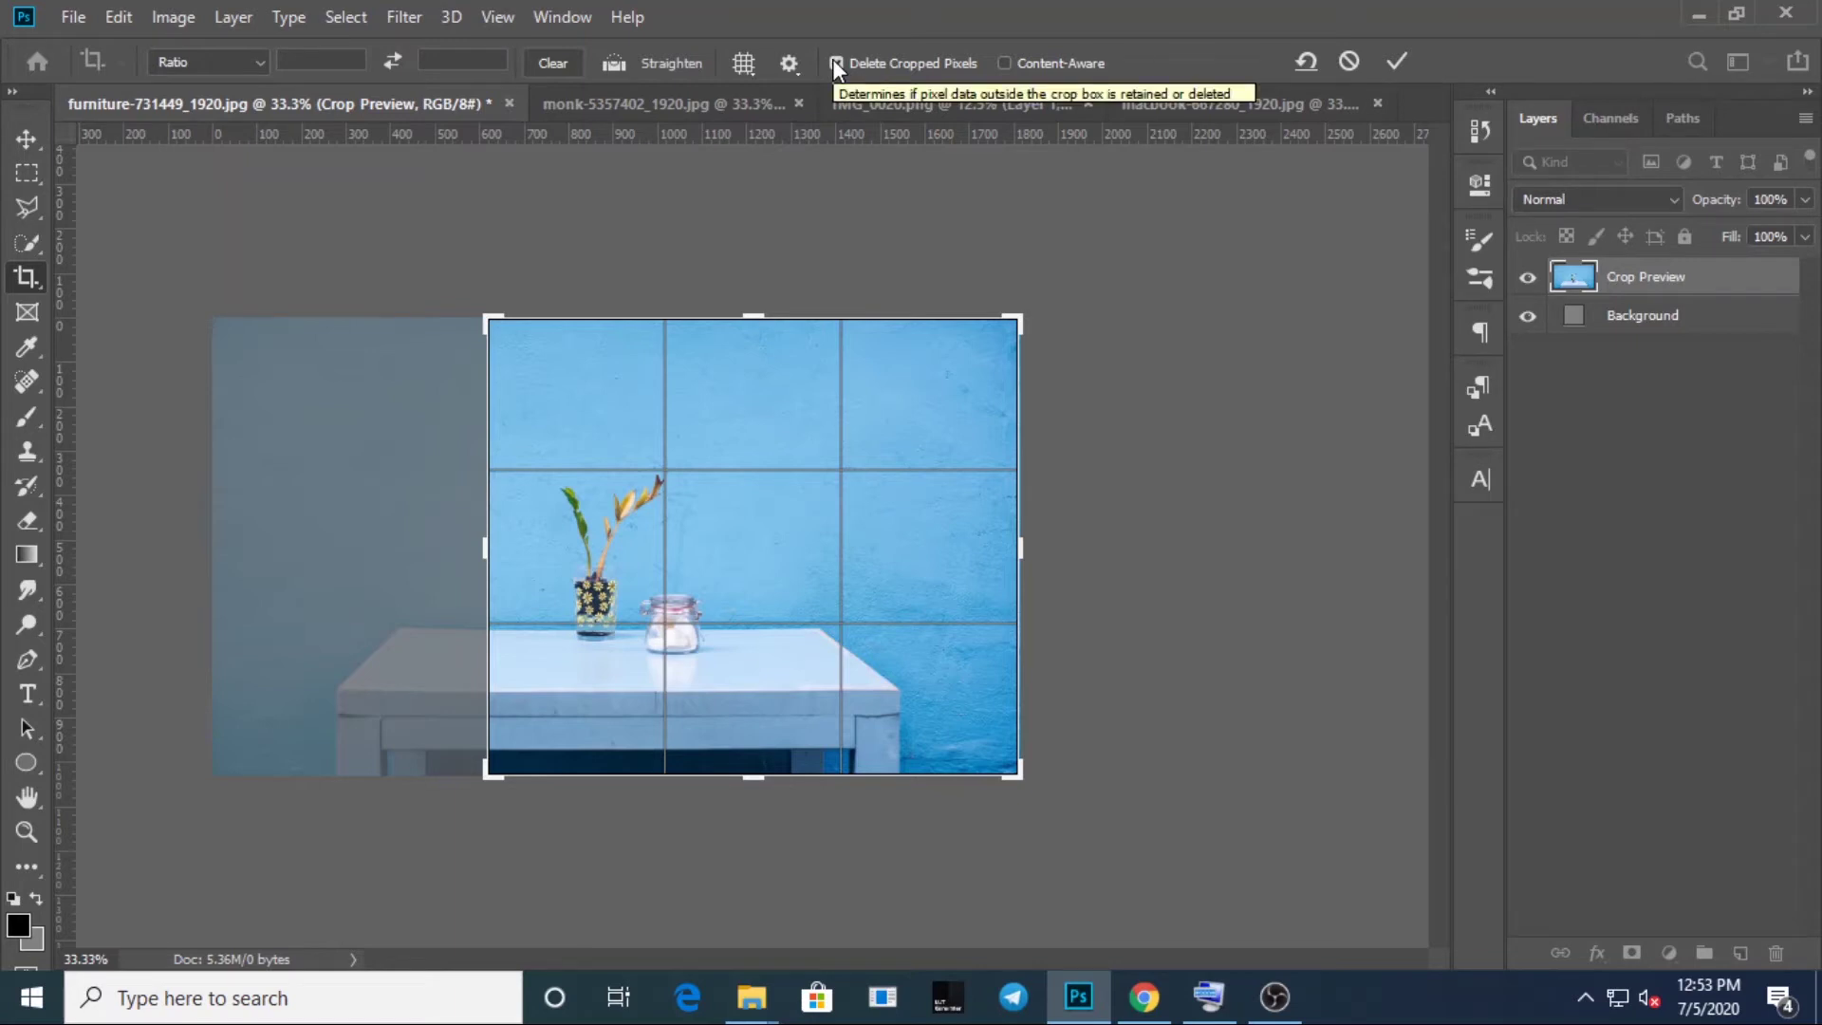
pyautogui.press('Return')
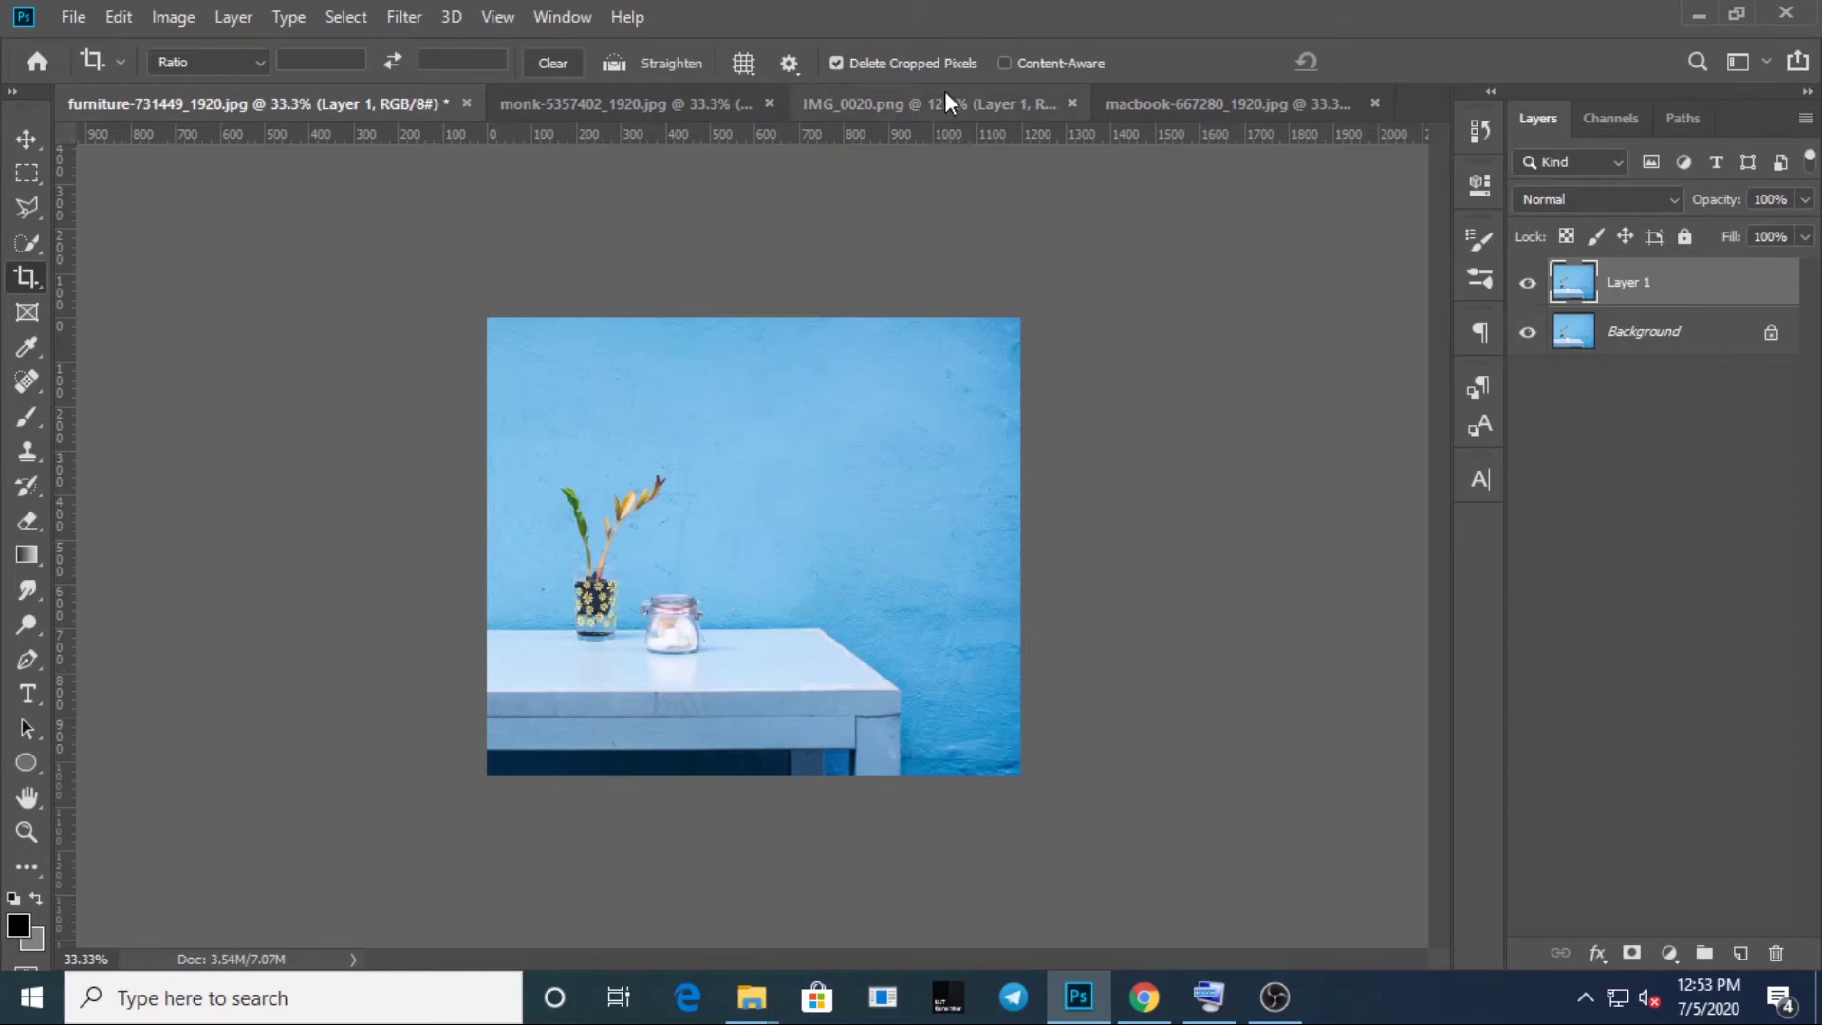
# - Undo the last crop, turn off Delete Cropped Pixels, and crop about the left third off the furniture photo again
pyautogui.hotkey('ctrl', 'z')
pyautogui.click(837, 63)
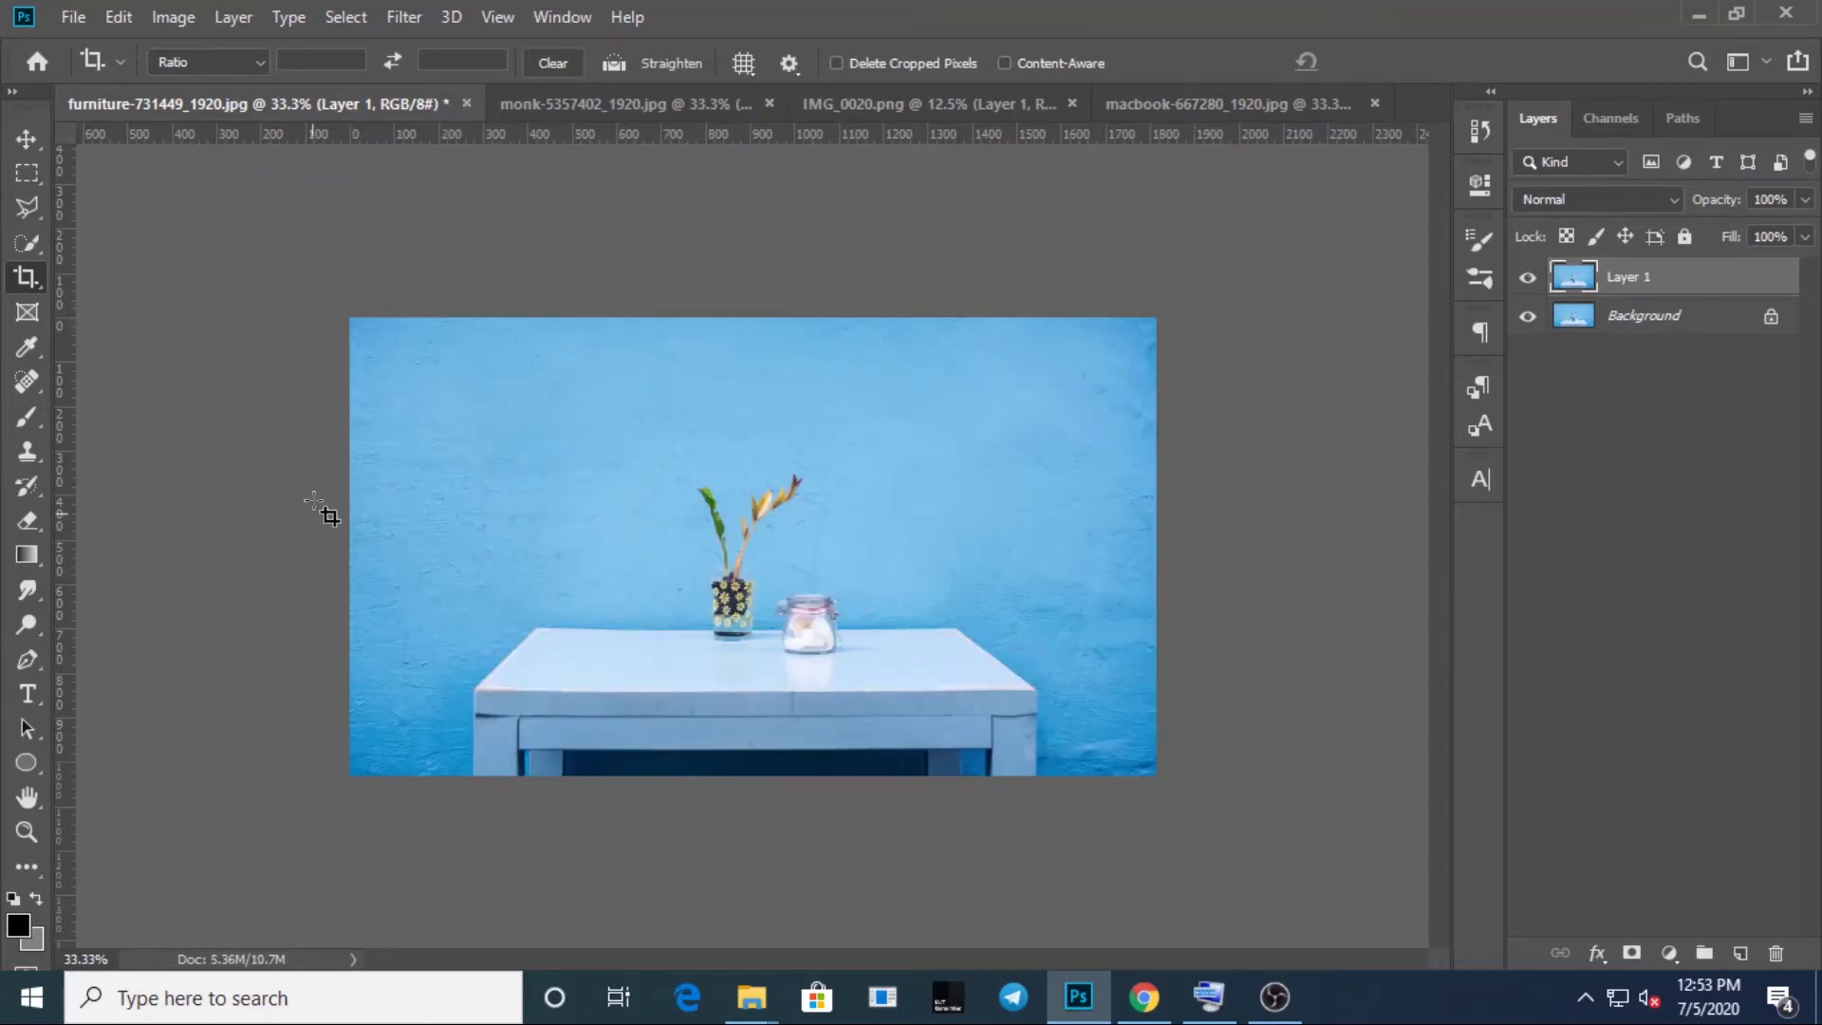
pyautogui.click(26, 278)
pyautogui.moveTo(348, 546); pyautogui.dragTo(502, 541)
pyautogui.press('Return')
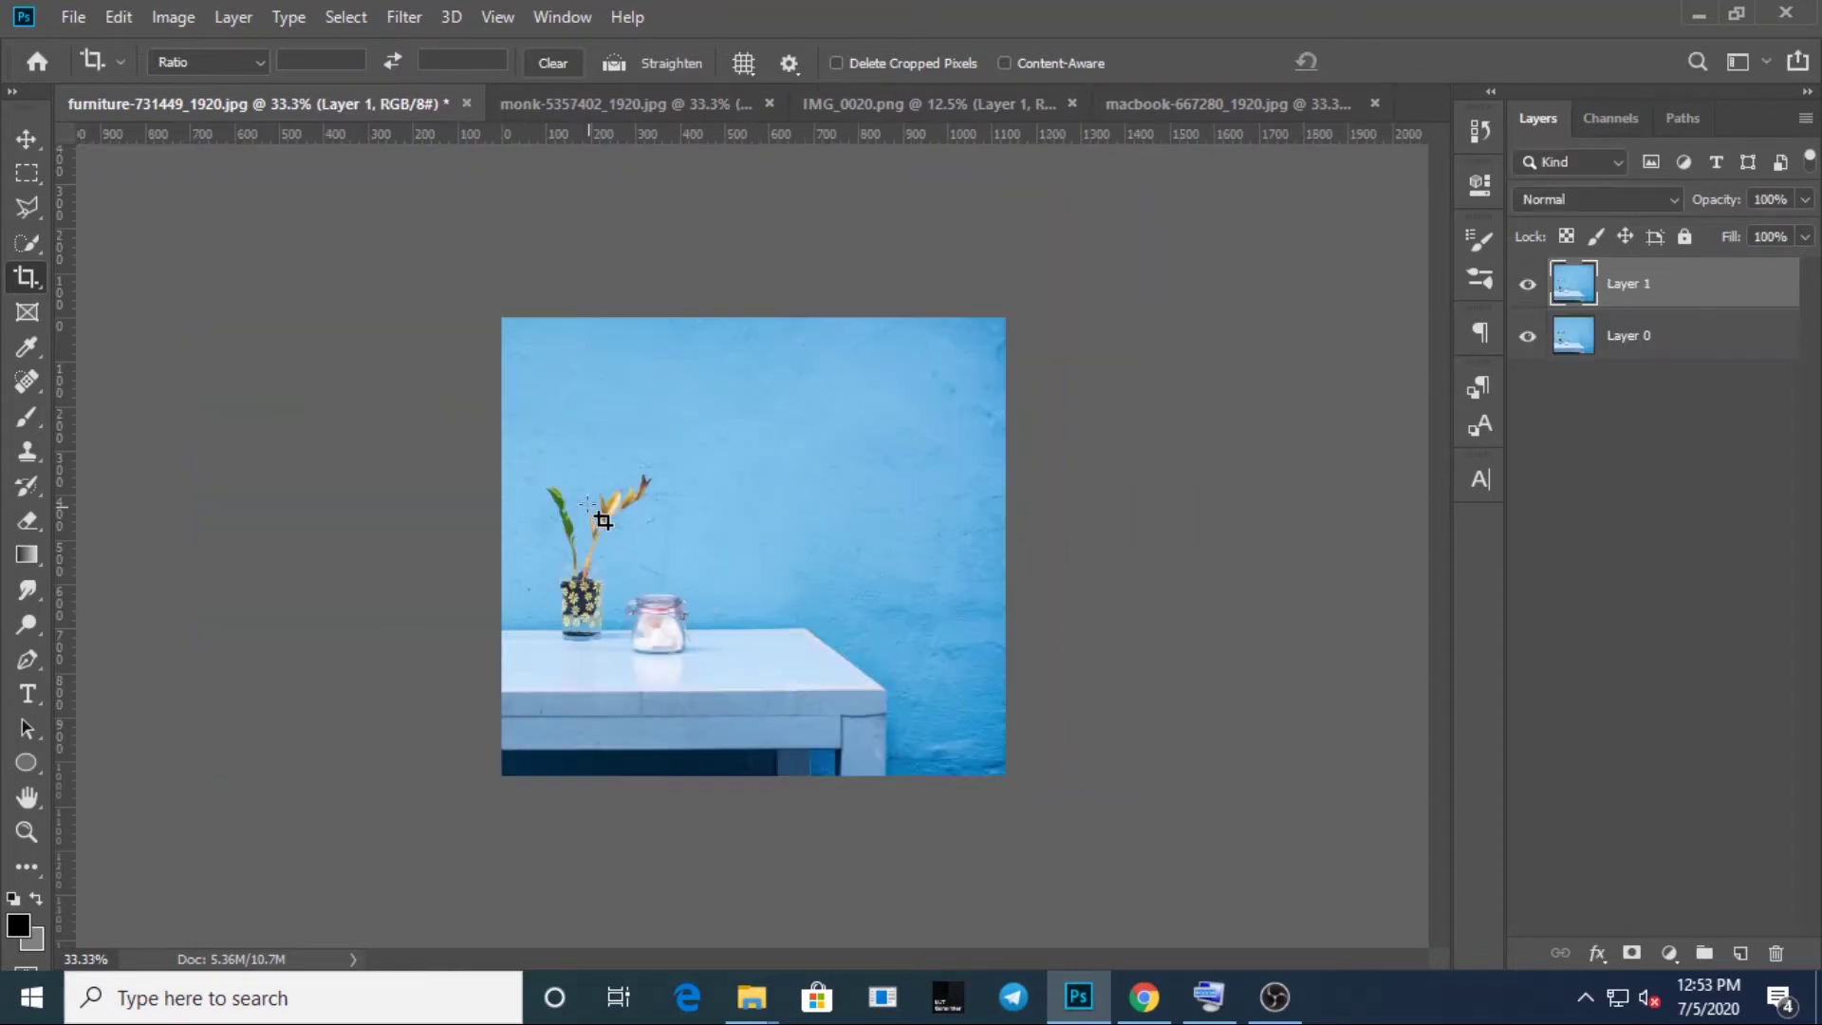
# - Move Layer 1 sideways within the cropped canvas to bring back the pixels hidden by the crop
pyautogui.click(28, 136)
pyautogui.moveTo(679, 472); pyautogui.dragTo(965, 475)
pyautogui.moveTo(727, 513); pyautogui.dragTo(594, 497)
pyautogui.moveTo(734, 497)
pyautogui.mouseDown()
pyautogui.moveTo(846, 499)
pyautogui.moveTo(565, 503)
pyautogui.moveTo(970, 499)
pyautogui.moveTo(757, 505)
pyautogui.mouseUp()
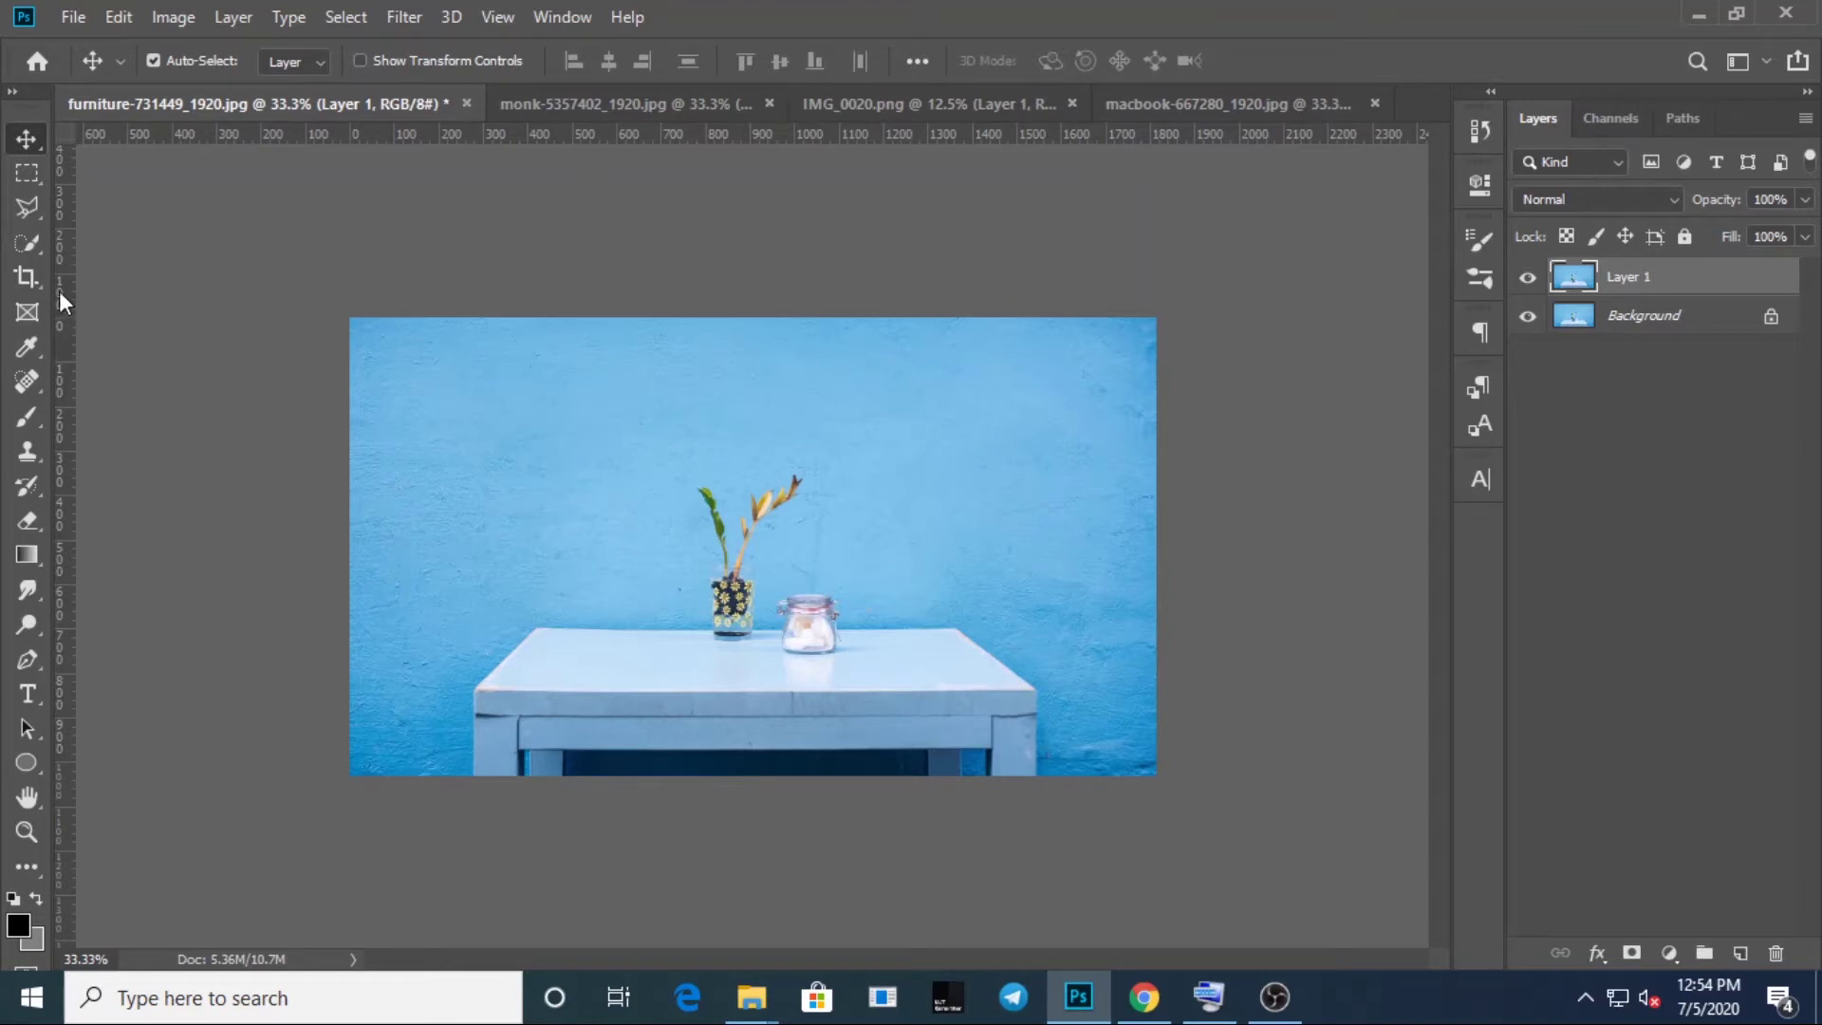
# - Switch to the Perspective Crop Tool and bring up the macbook-667280_1920.jpg photo
pyautogui.click(26, 276)
pyautogui.rightClick(17, 275)
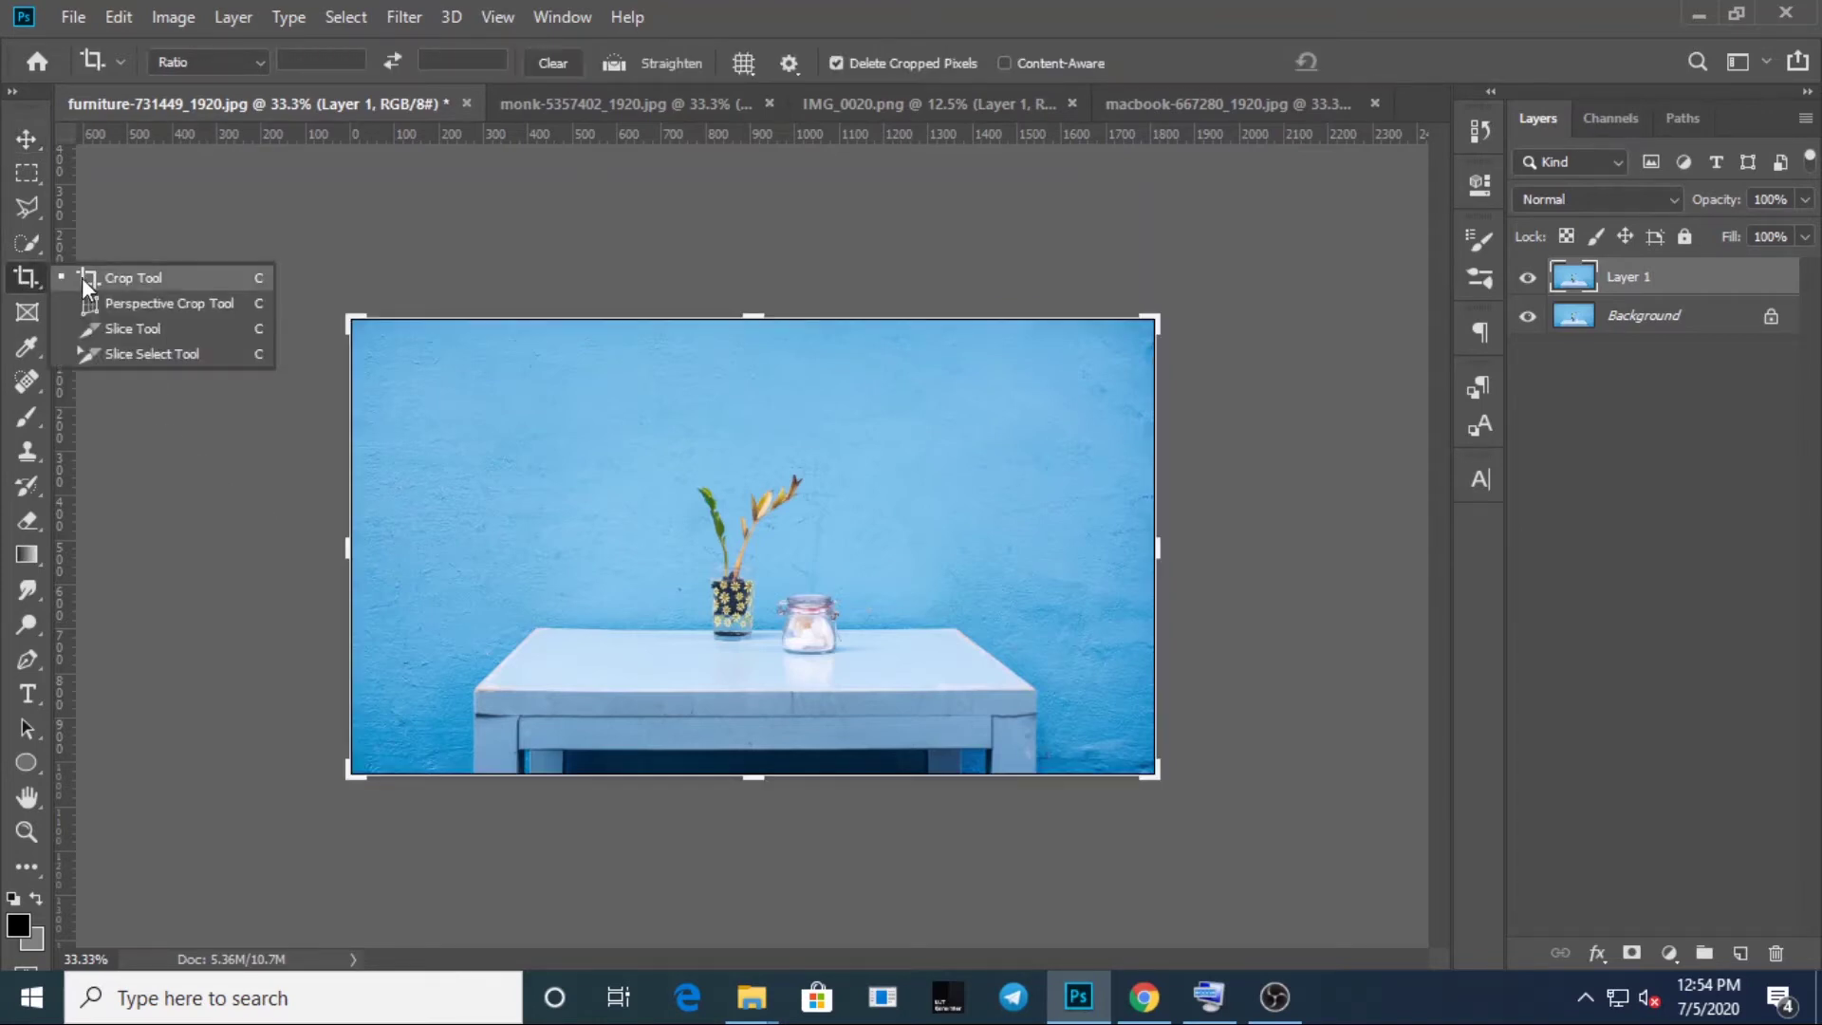
pyautogui.click(127, 303)
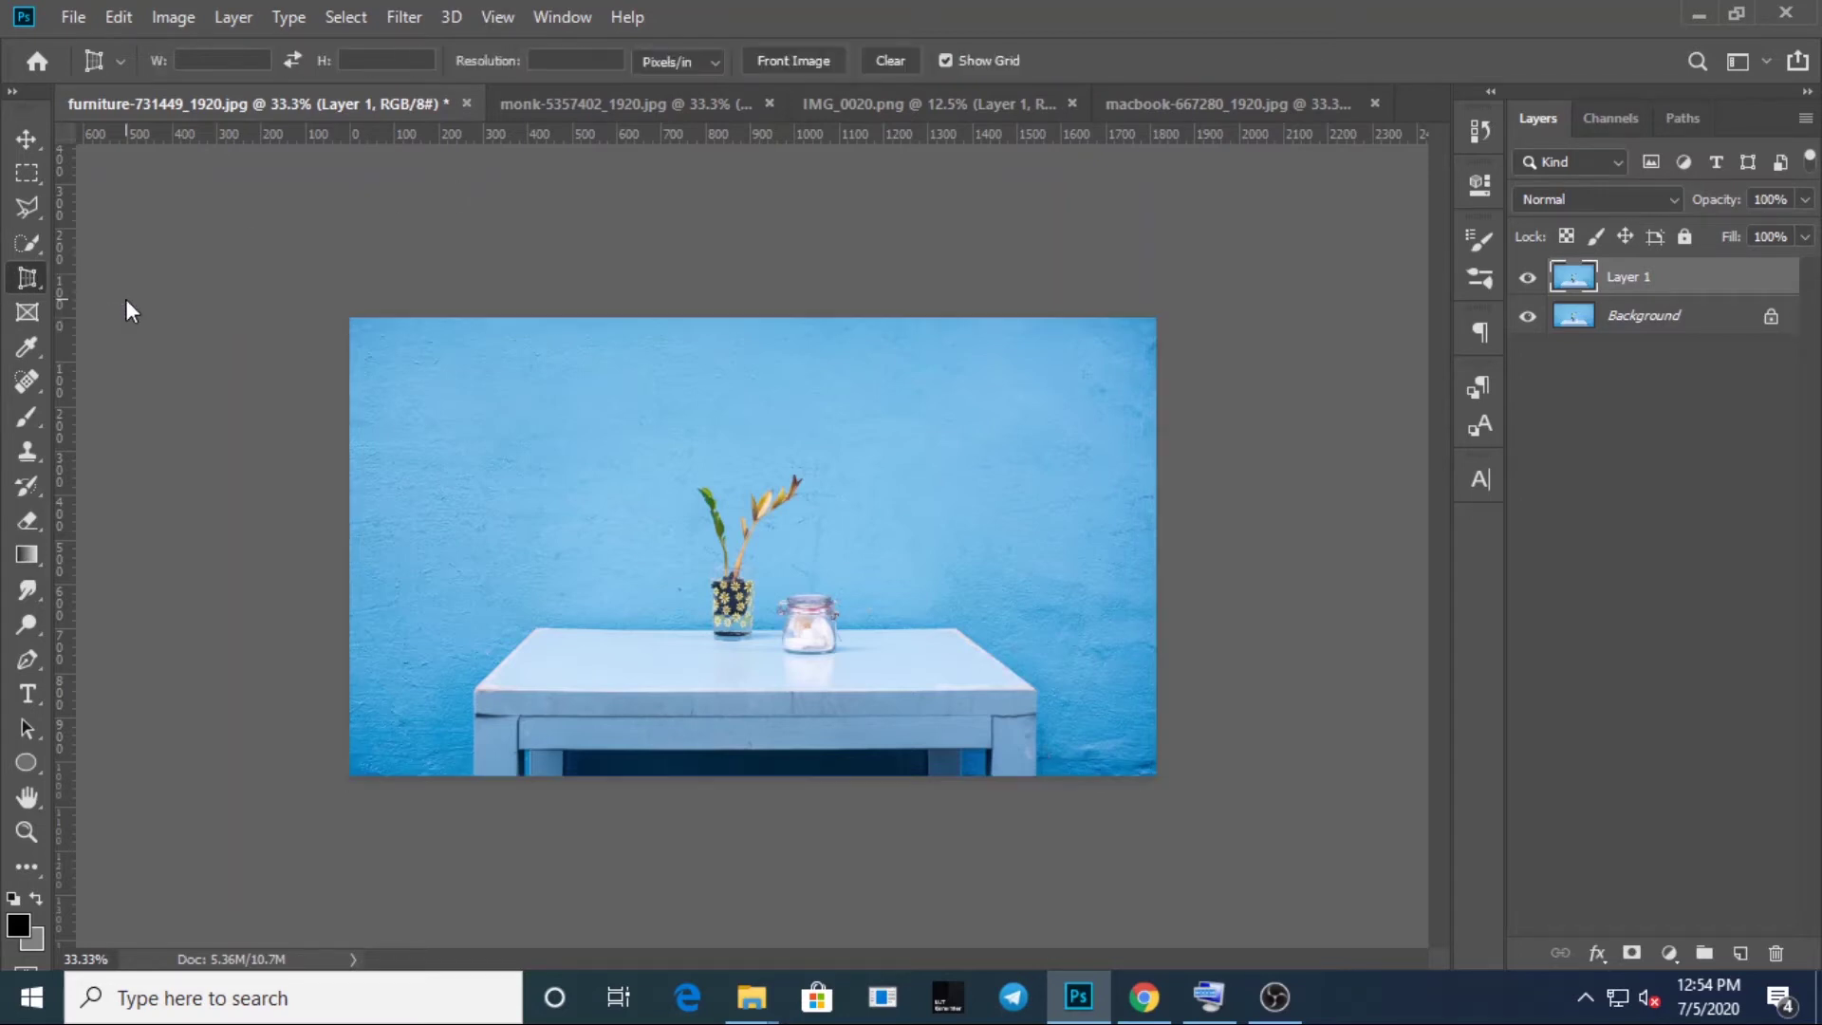
pyautogui.click(930, 104)
pyautogui.click(658, 94)
pyautogui.click(1137, 102)
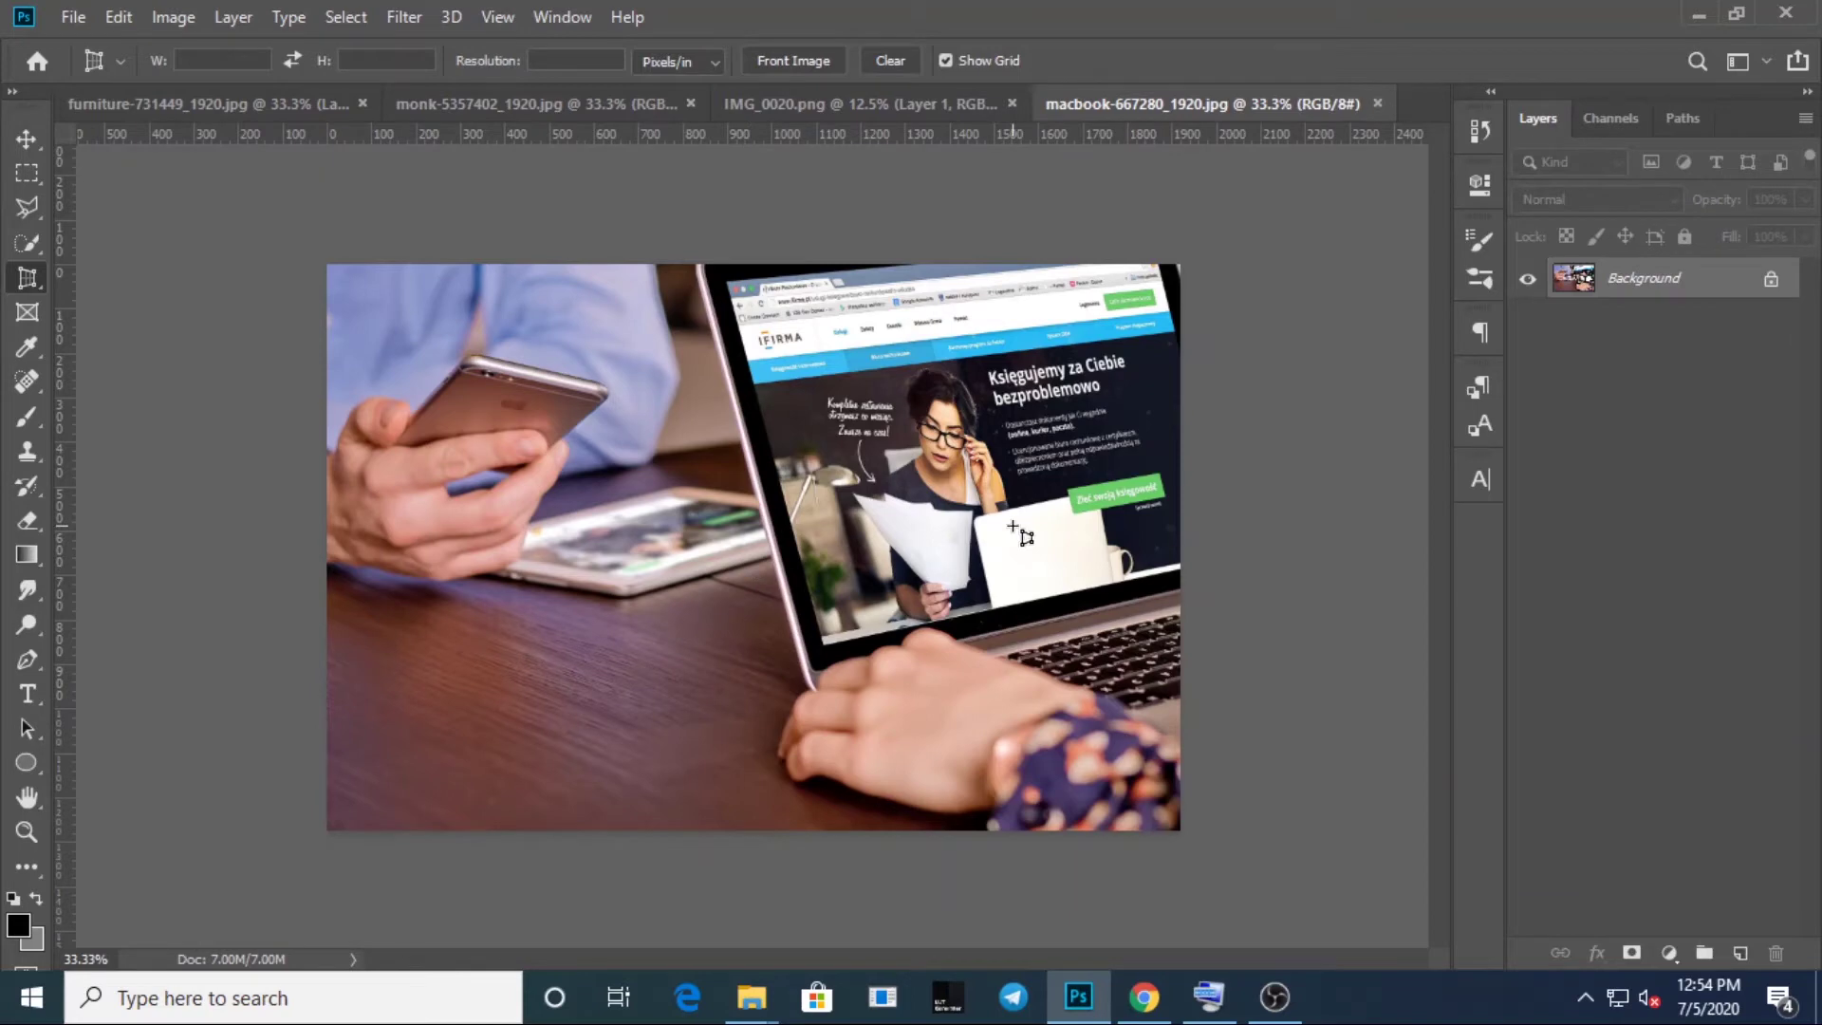
# - Draw a rectangular perspective crop area over the woman shown on the laptop screen
pyautogui.hotkey('ctrl', '+')
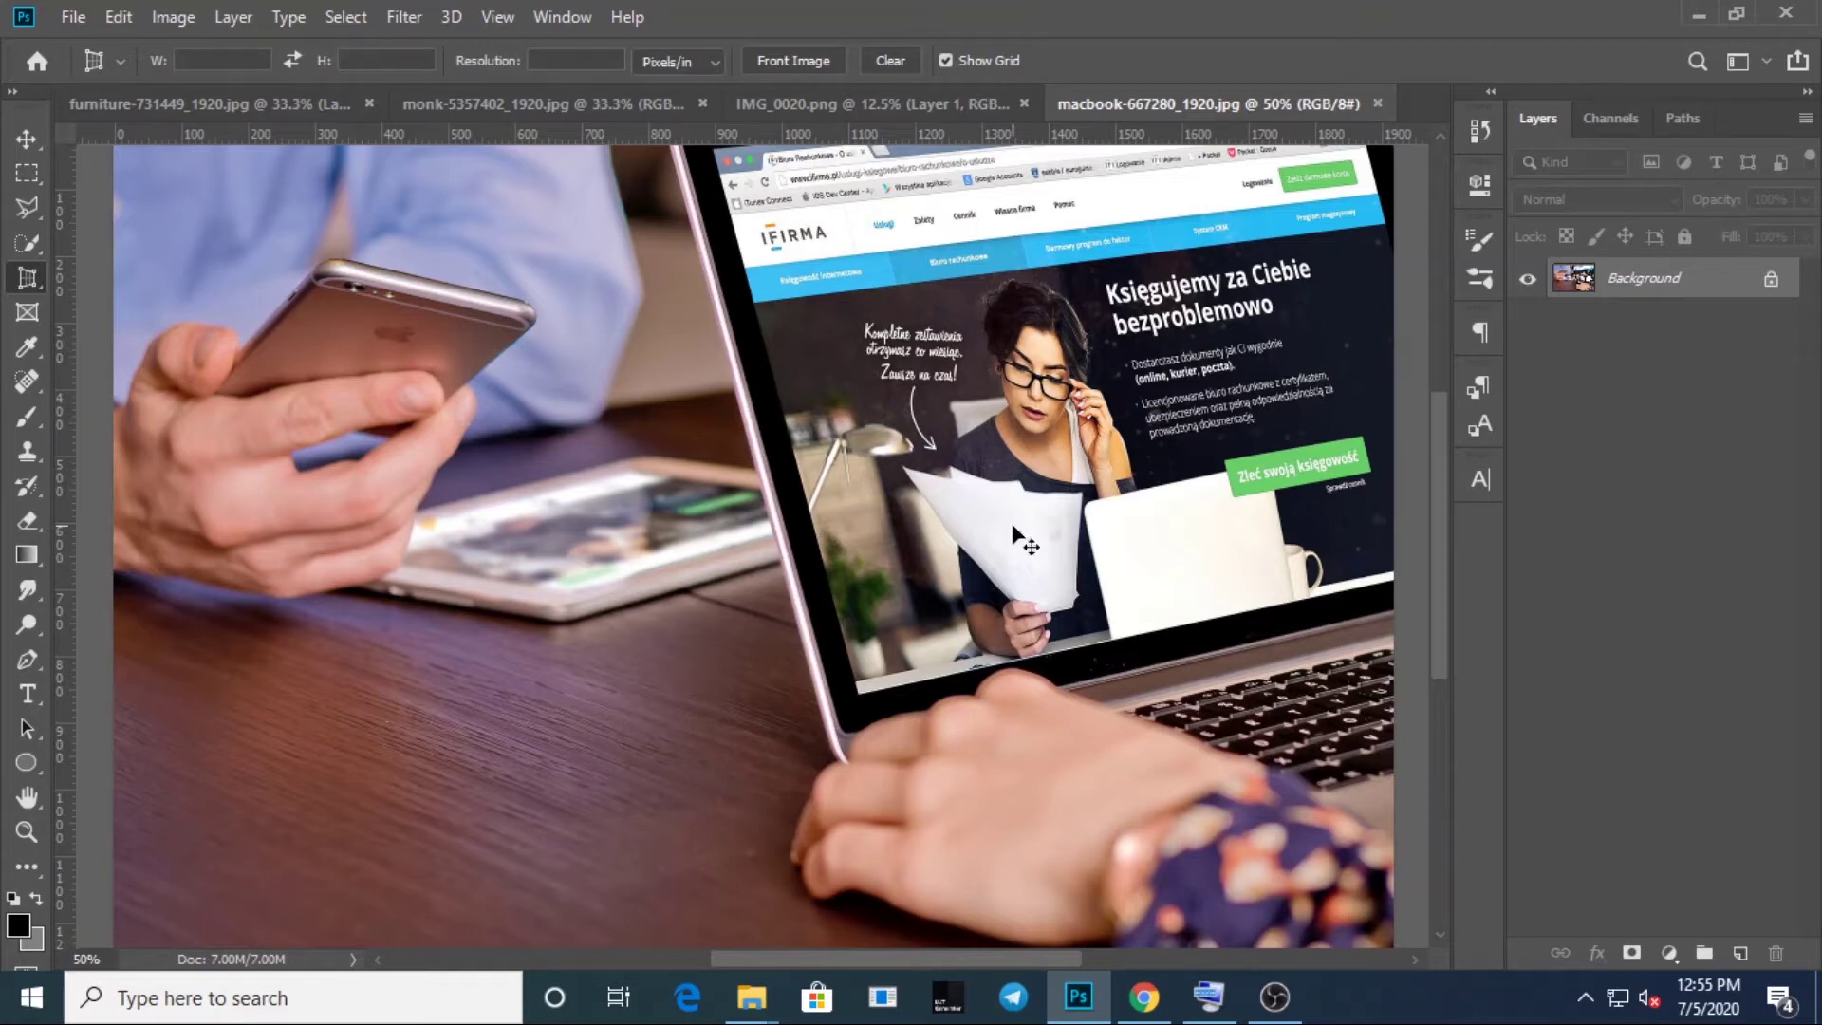
pyautogui.hotkey('ctrl', '+')
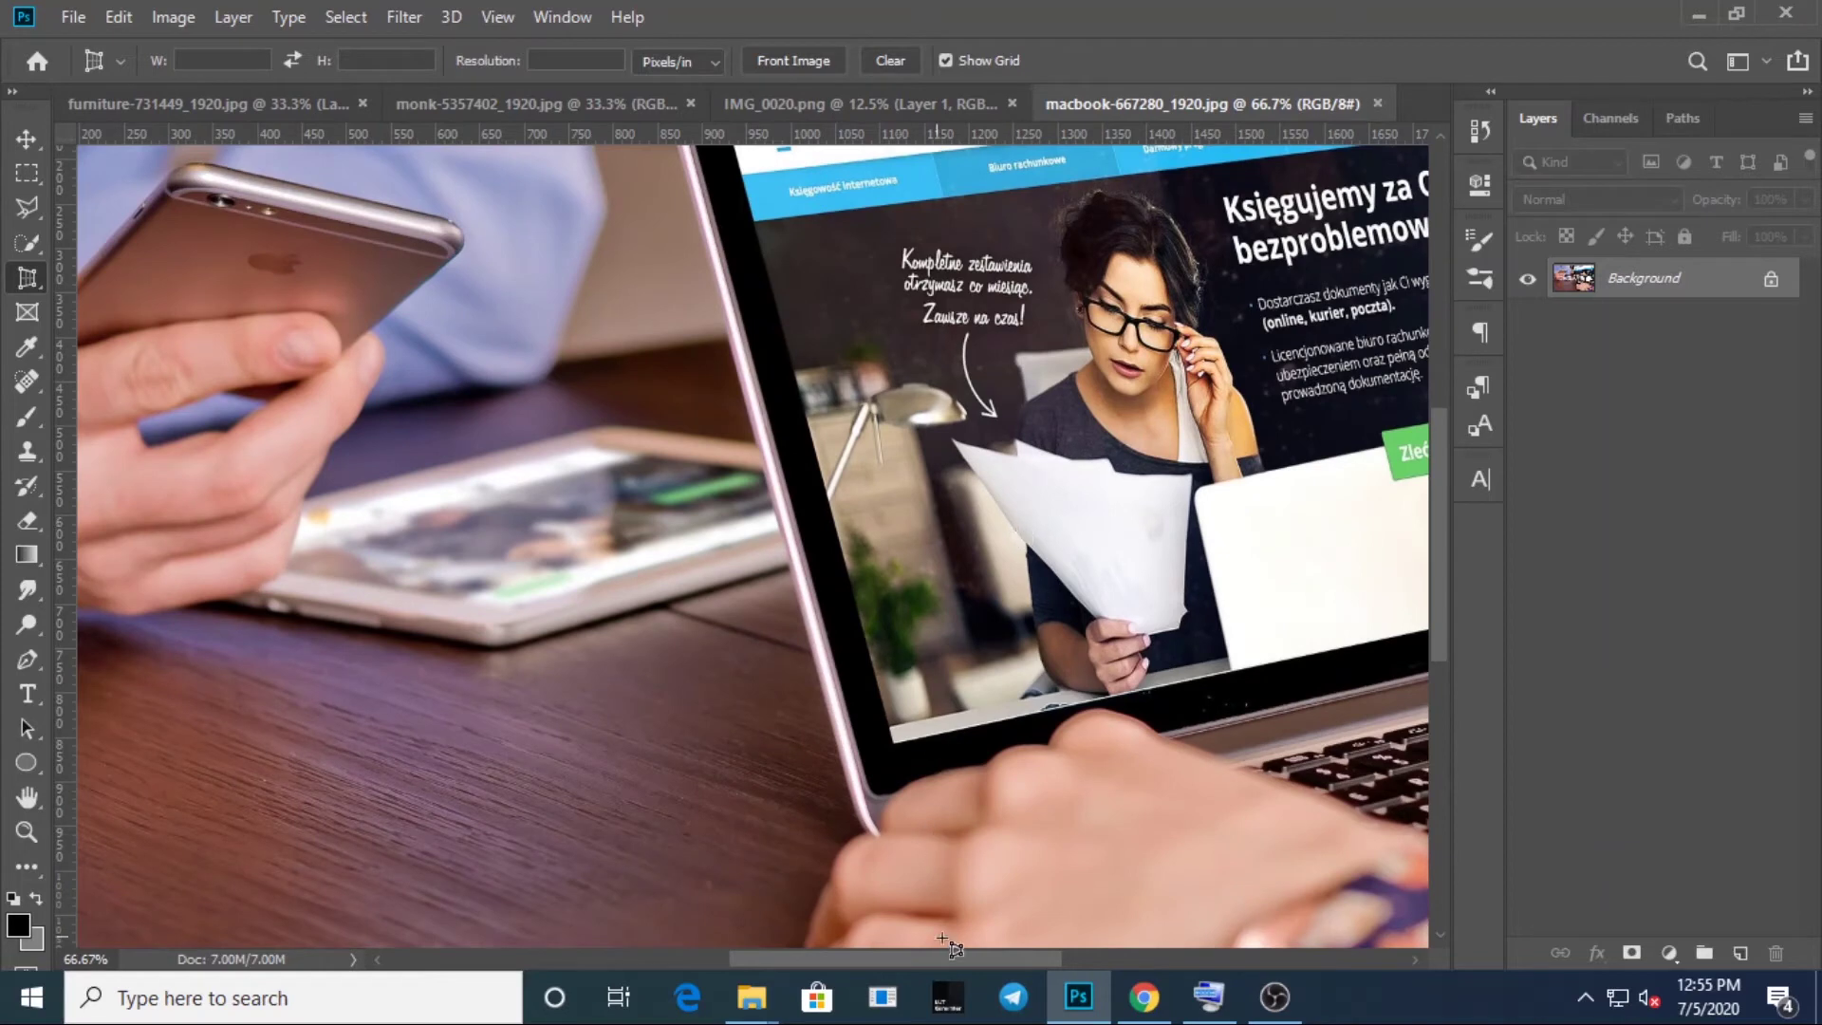
pyautogui.moveTo(959, 964); pyautogui.dragTo(1040, 966)
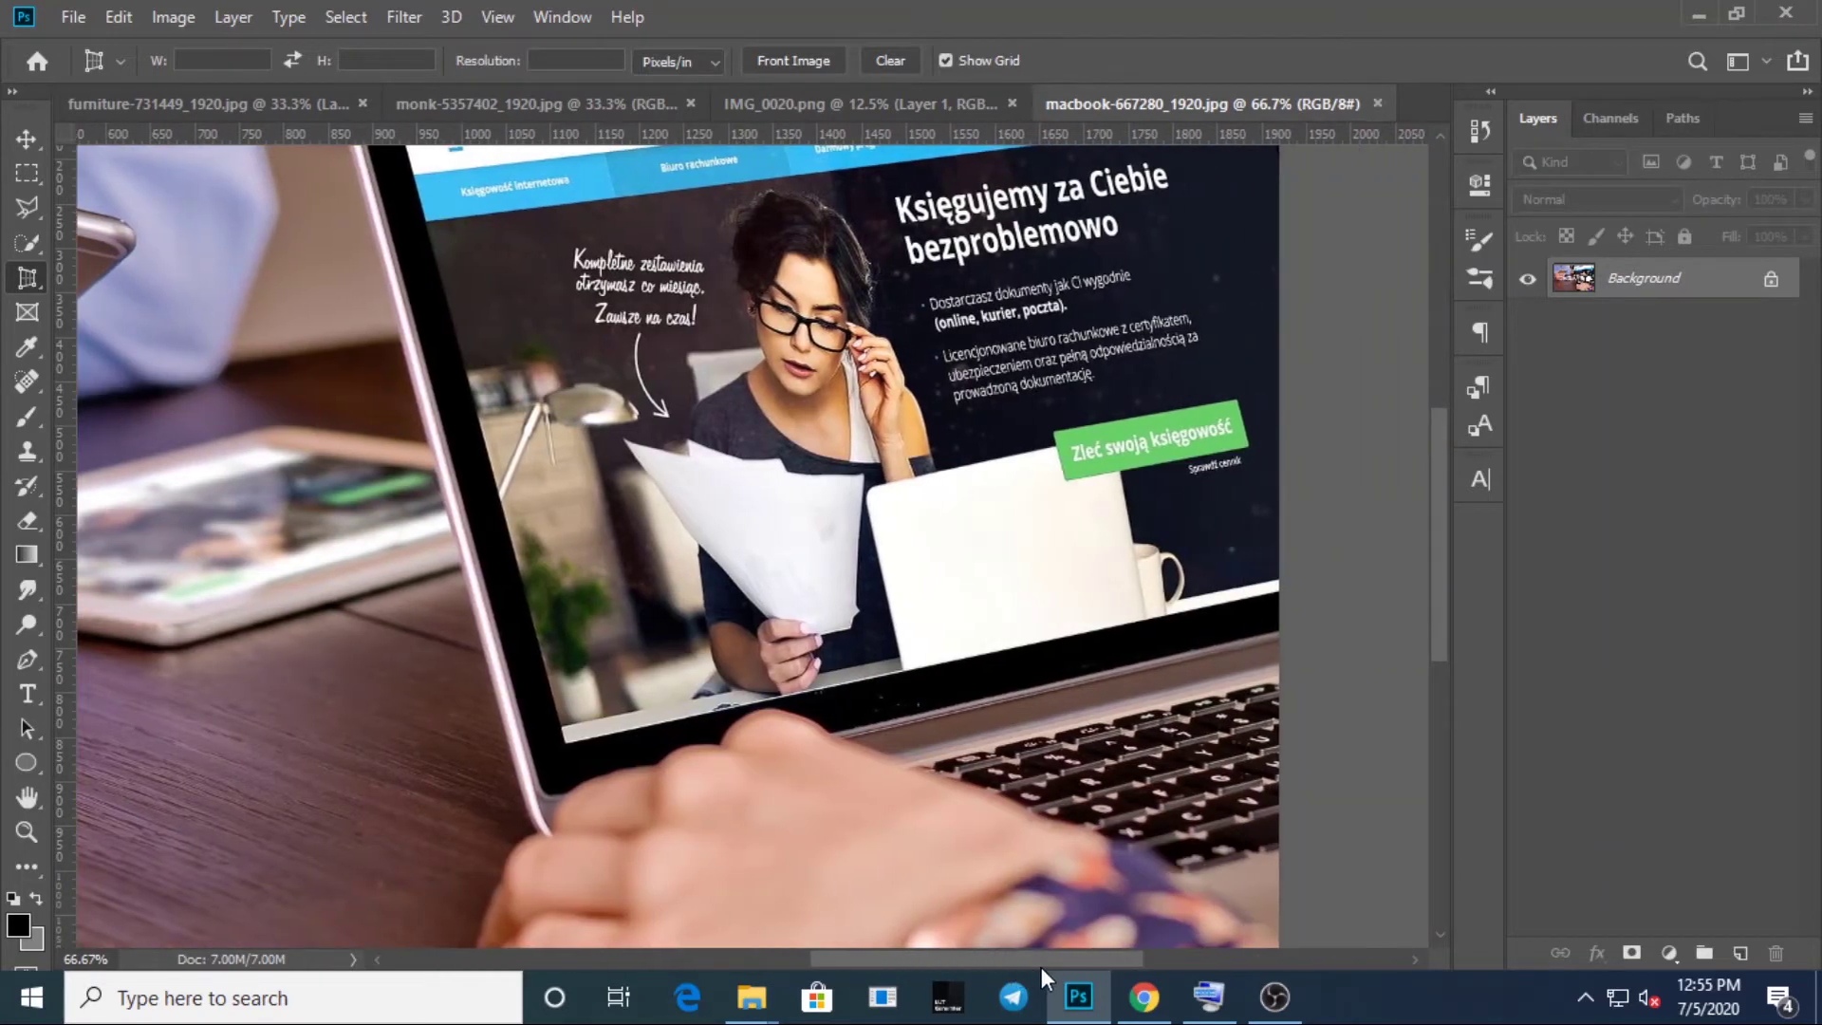
pyautogui.moveTo(426, 221); pyautogui.dragTo(992, 661)
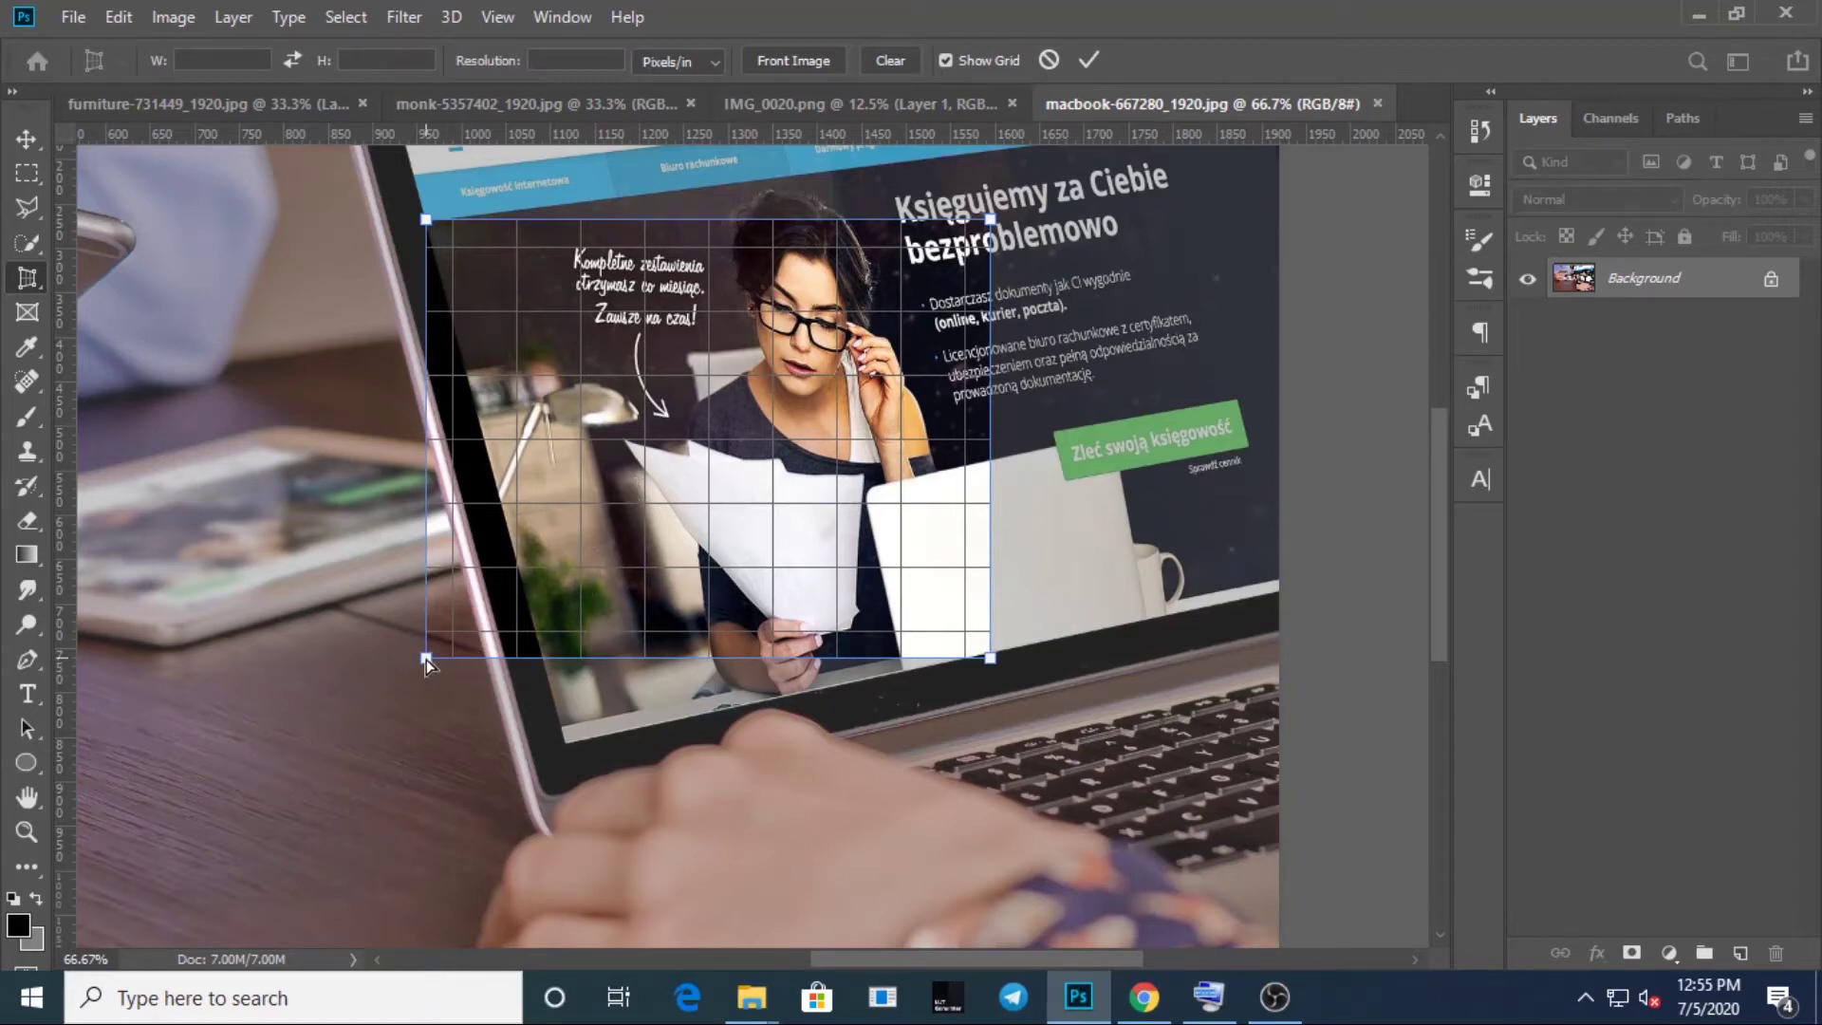
# - Fit the crop area's corners to the tilted laptop screen around the woman and apply the perspective crop
pyautogui.moveTo(425, 659); pyautogui.dragTo(574, 765)
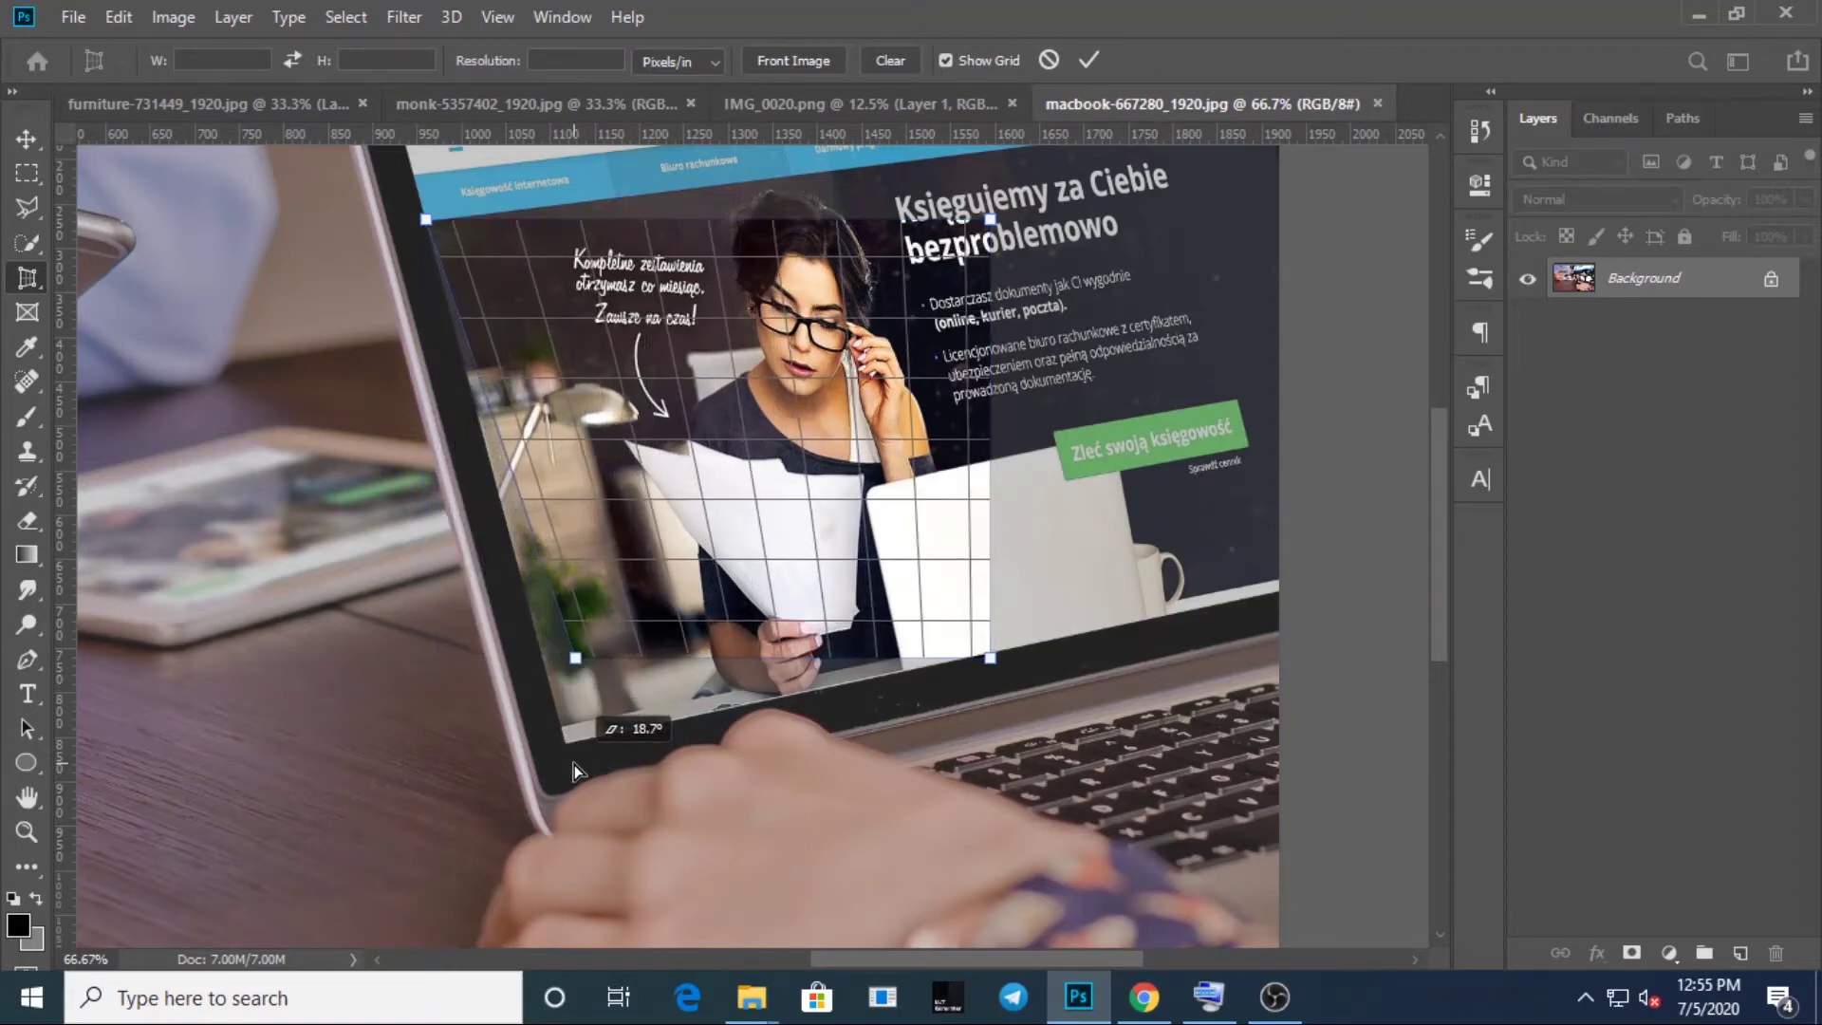
pyautogui.moveTo(573, 663); pyautogui.dragTo(534, 759)
pyautogui.moveTo(989, 220); pyautogui.dragTo(851, 170)
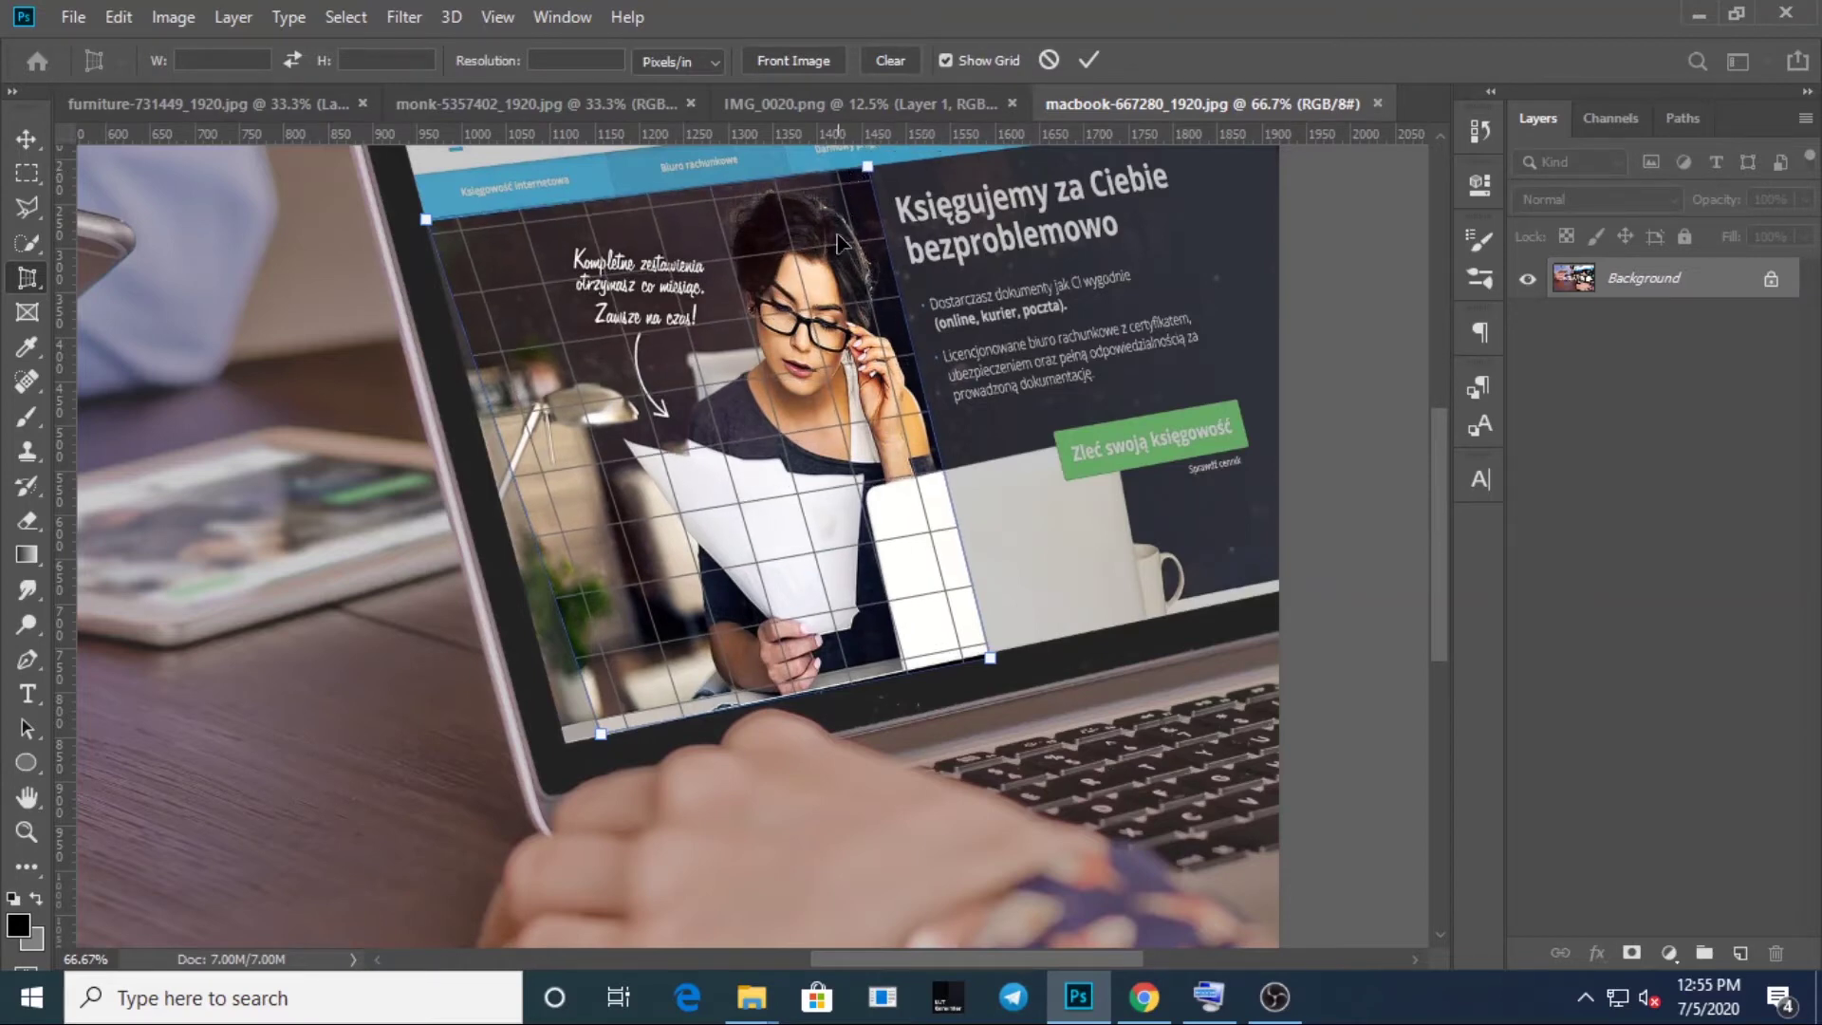
pyautogui.moveTo(598, 733); pyautogui.dragTo(566, 741)
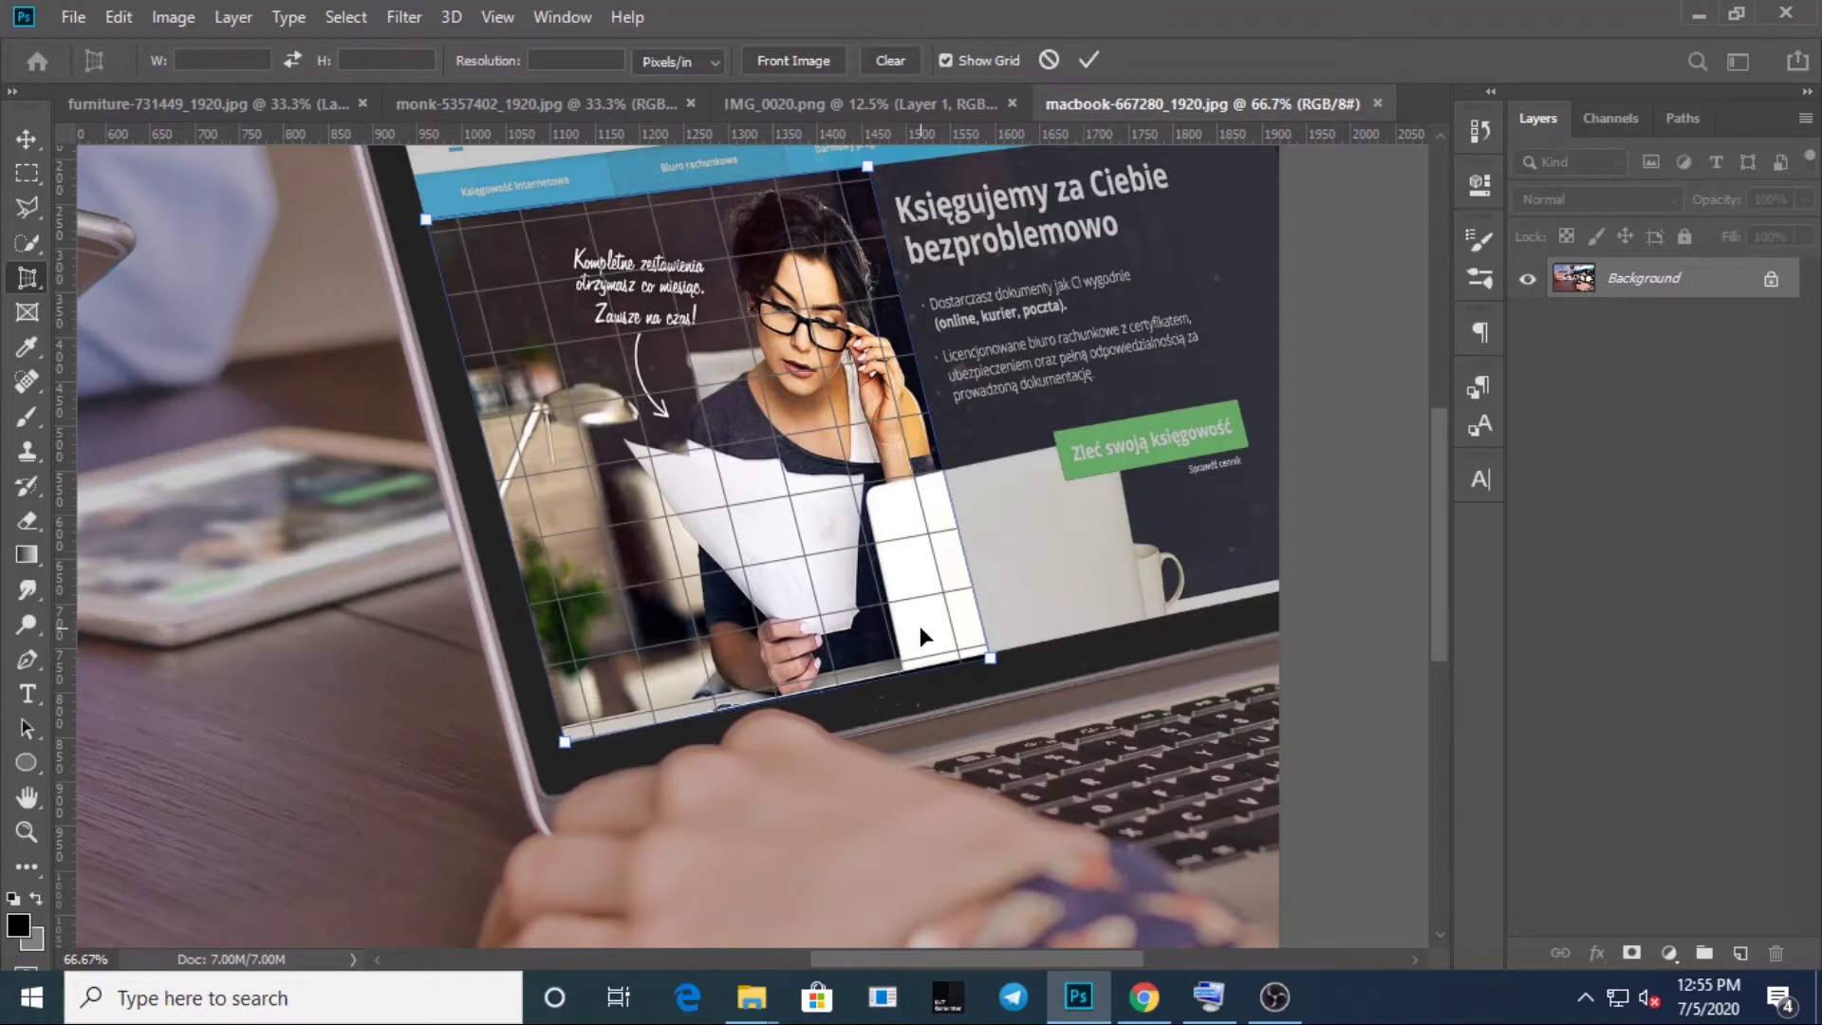
pyautogui.press('Return')
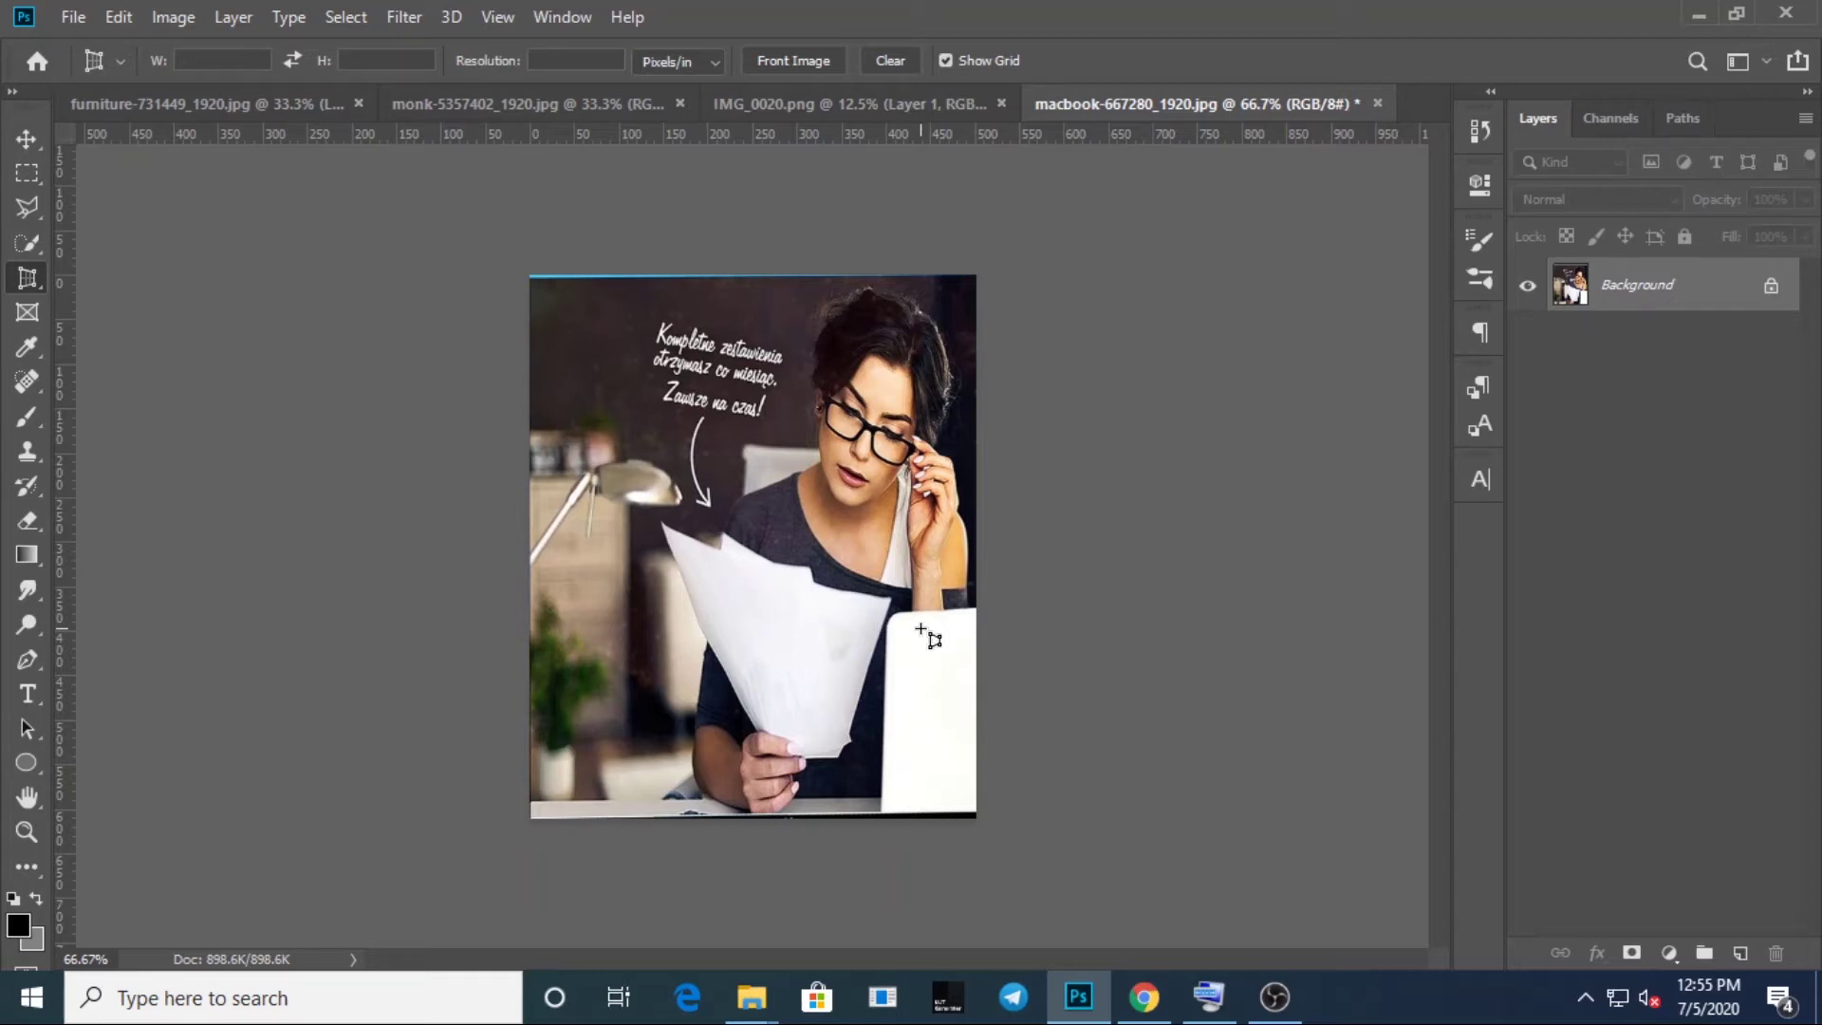
# - Switch to the regular Crop Tool and lower the crop's upper edge to just above the woman's glasses
pyautogui.click(27, 278)
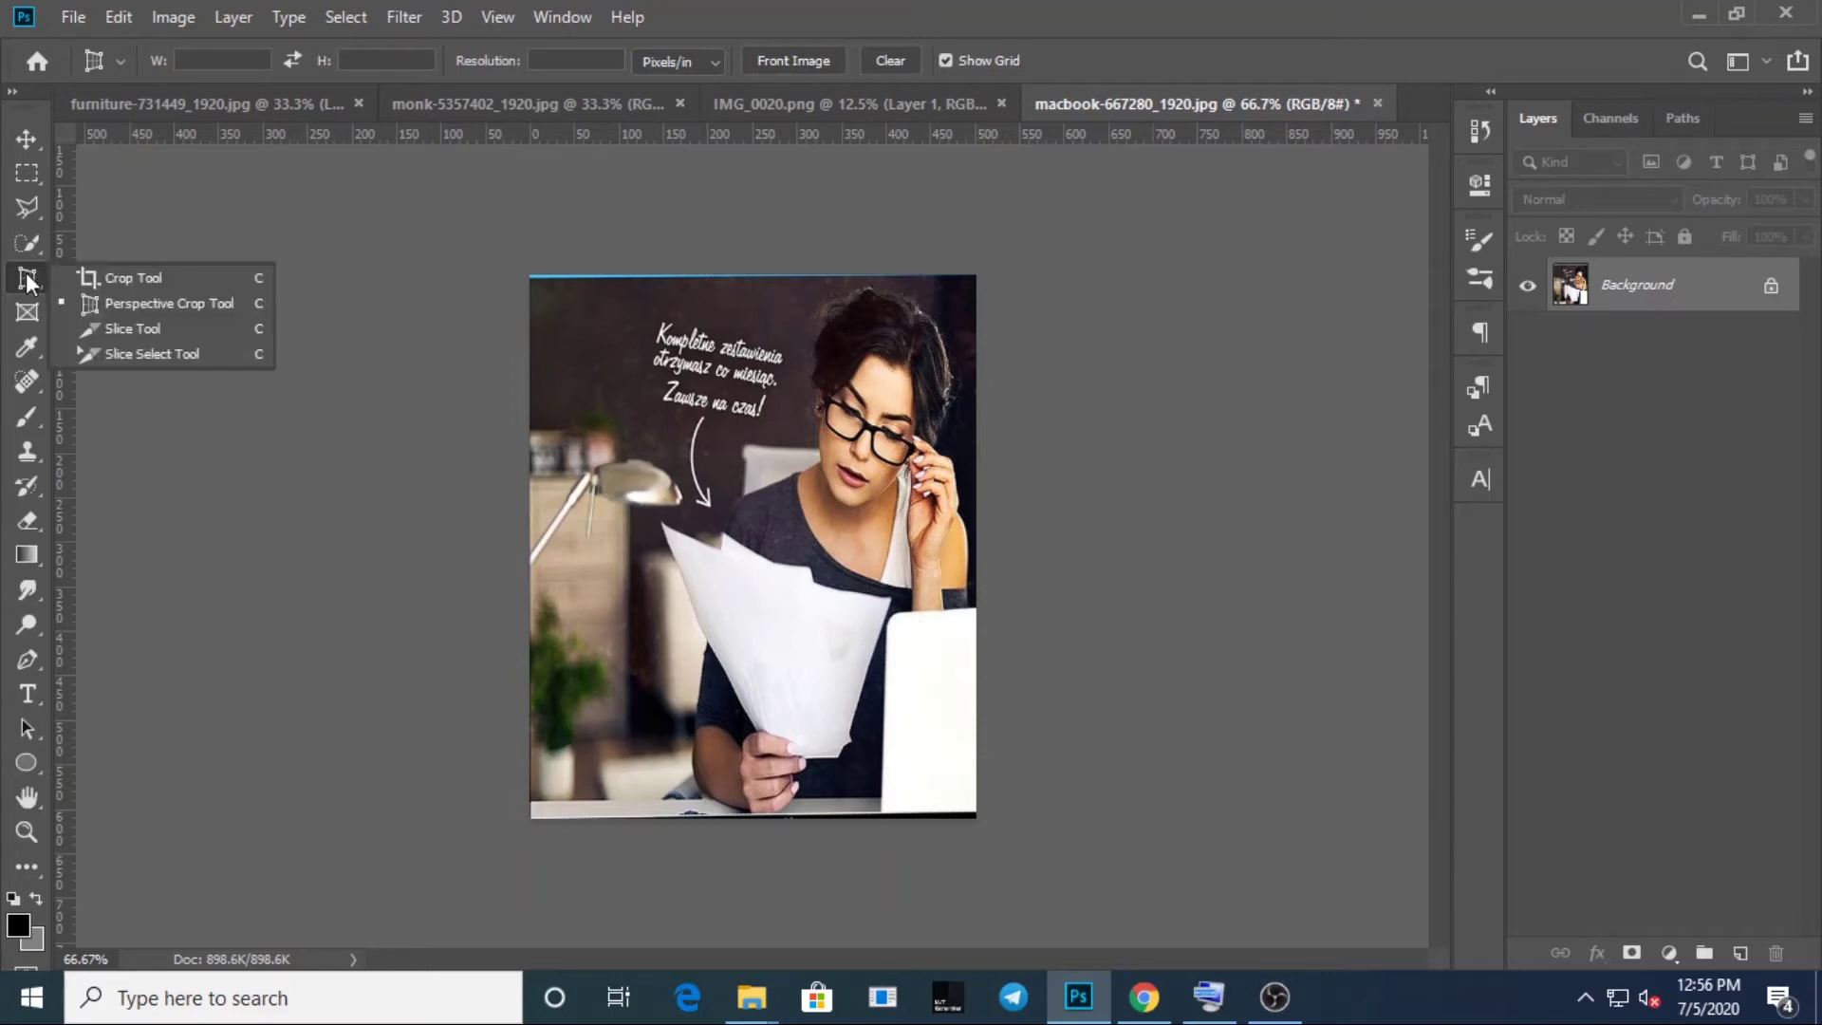
pyautogui.click(126, 278)
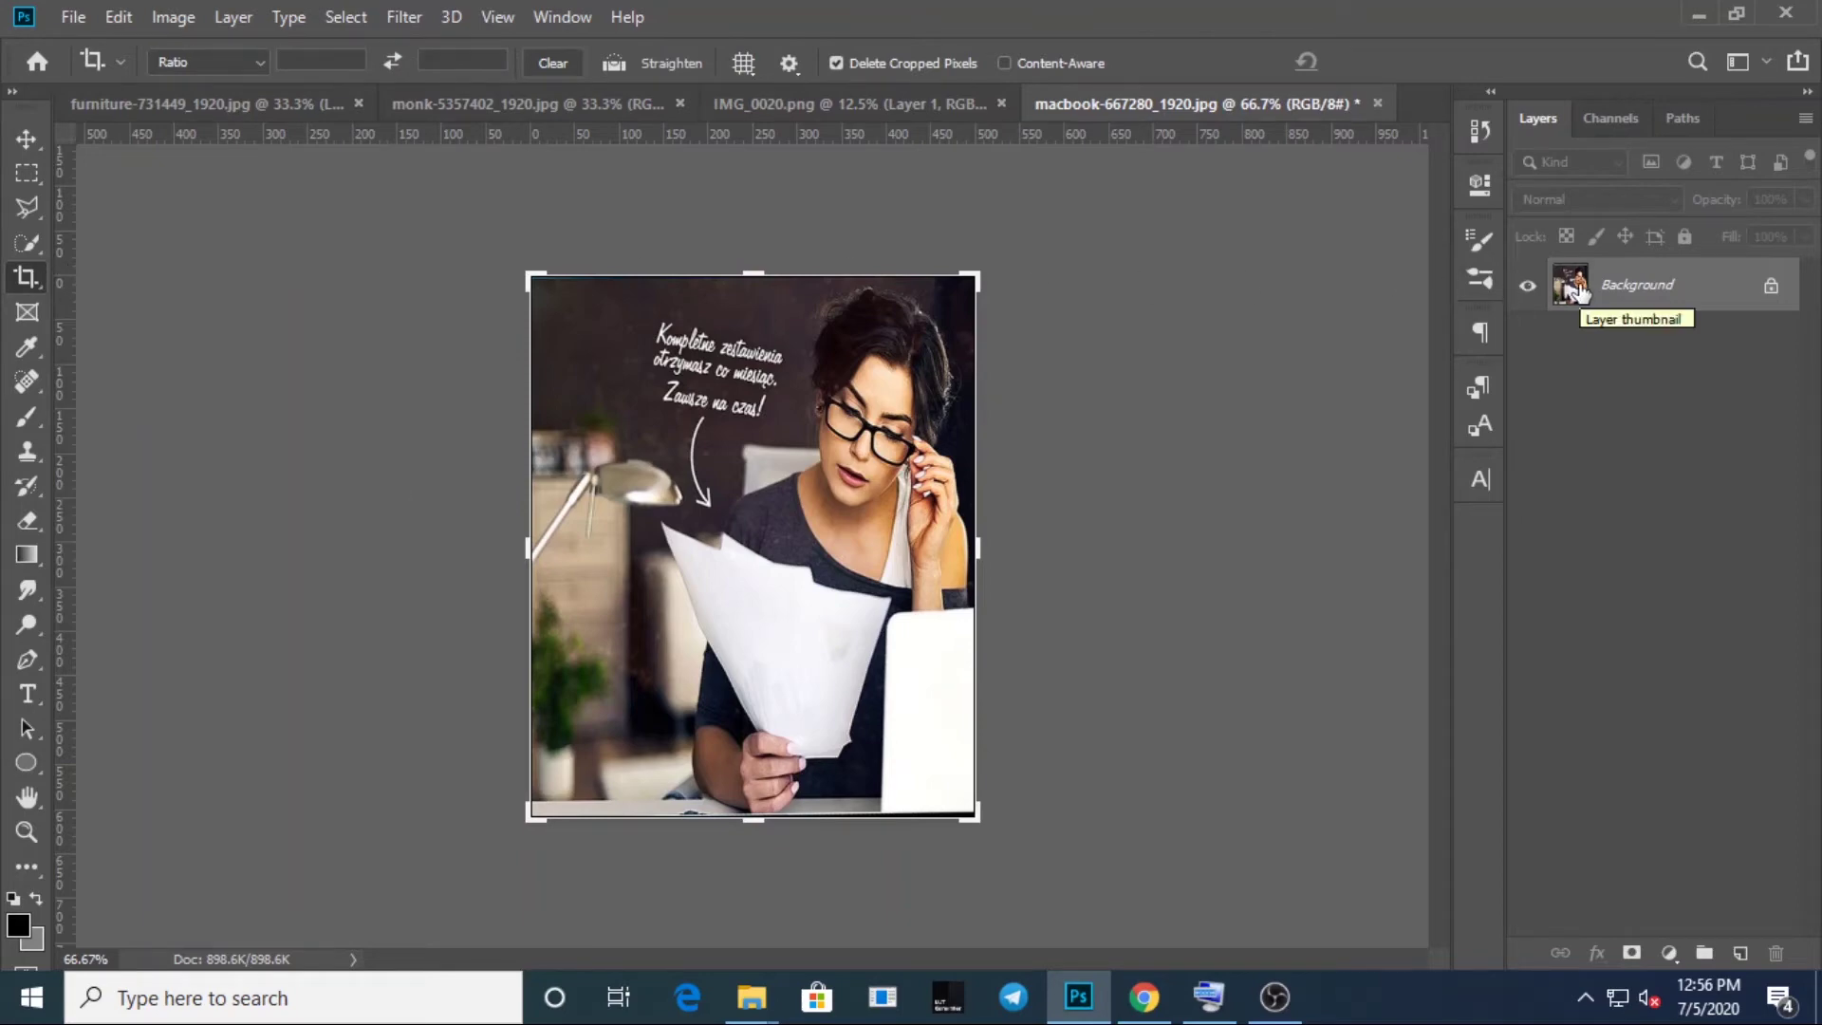
pyautogui.click(748, 70)
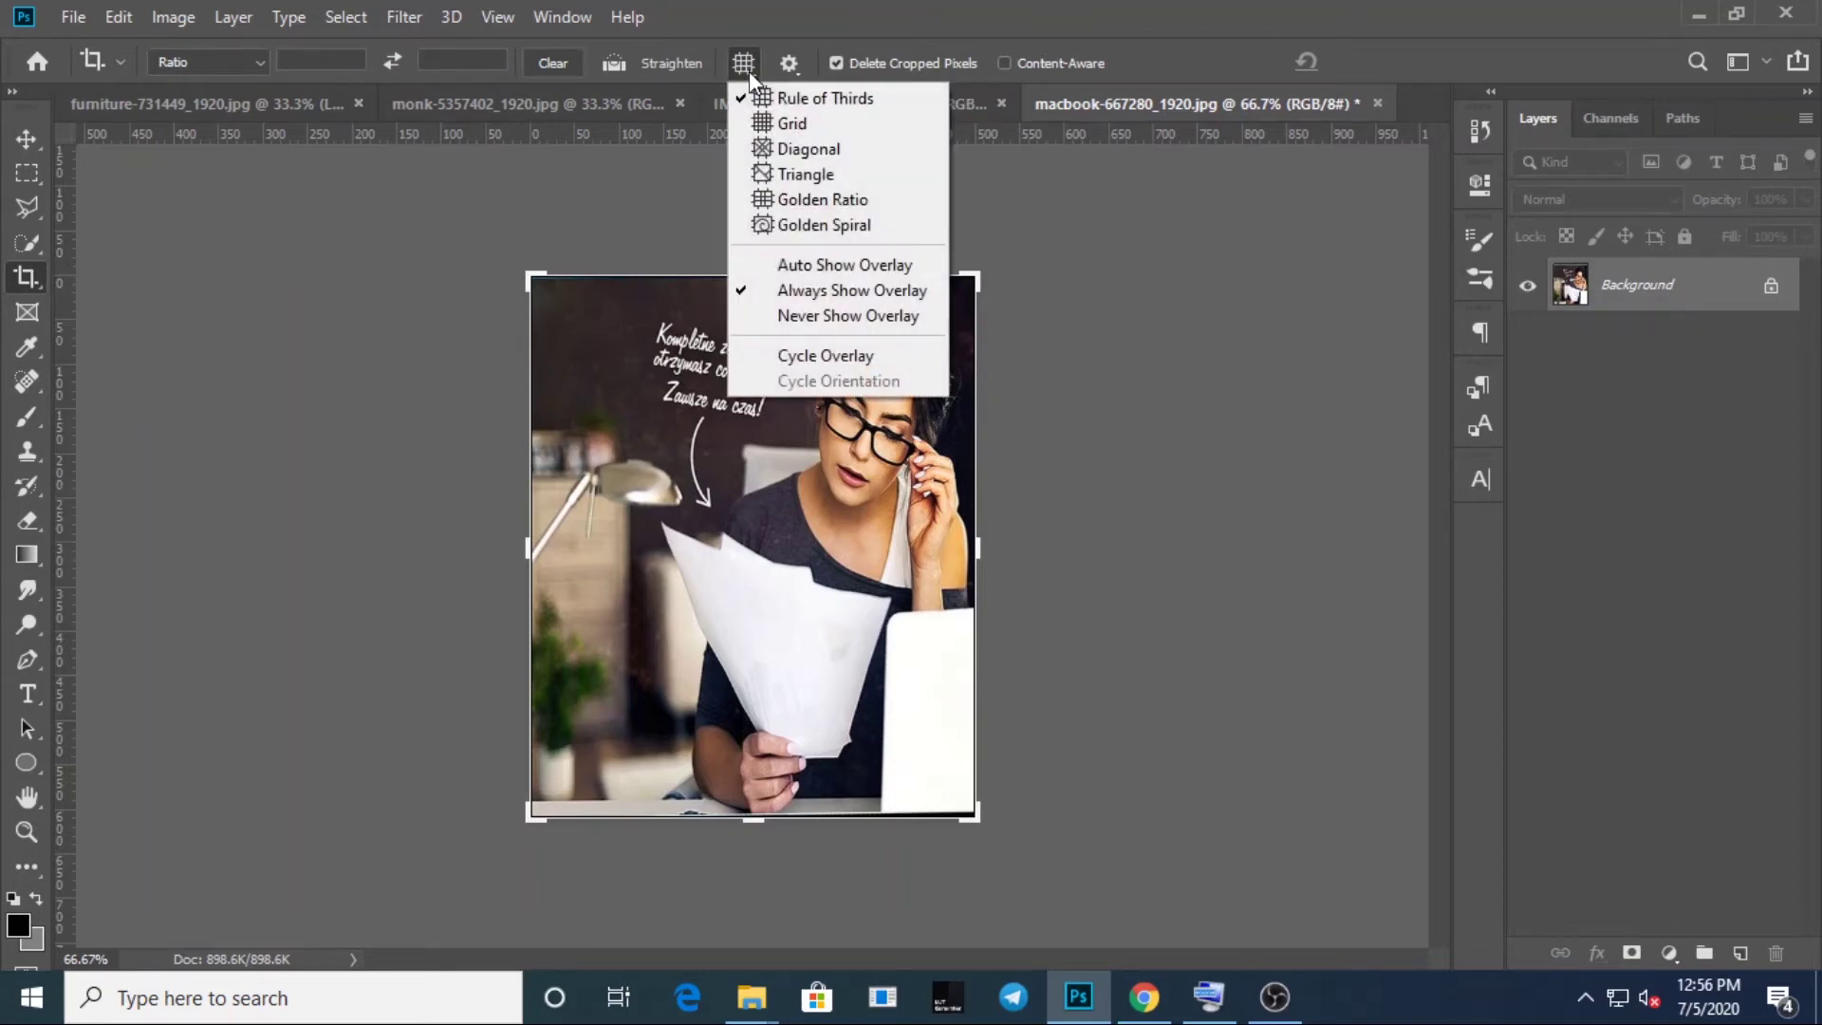
pyautogui.click(749, 71)
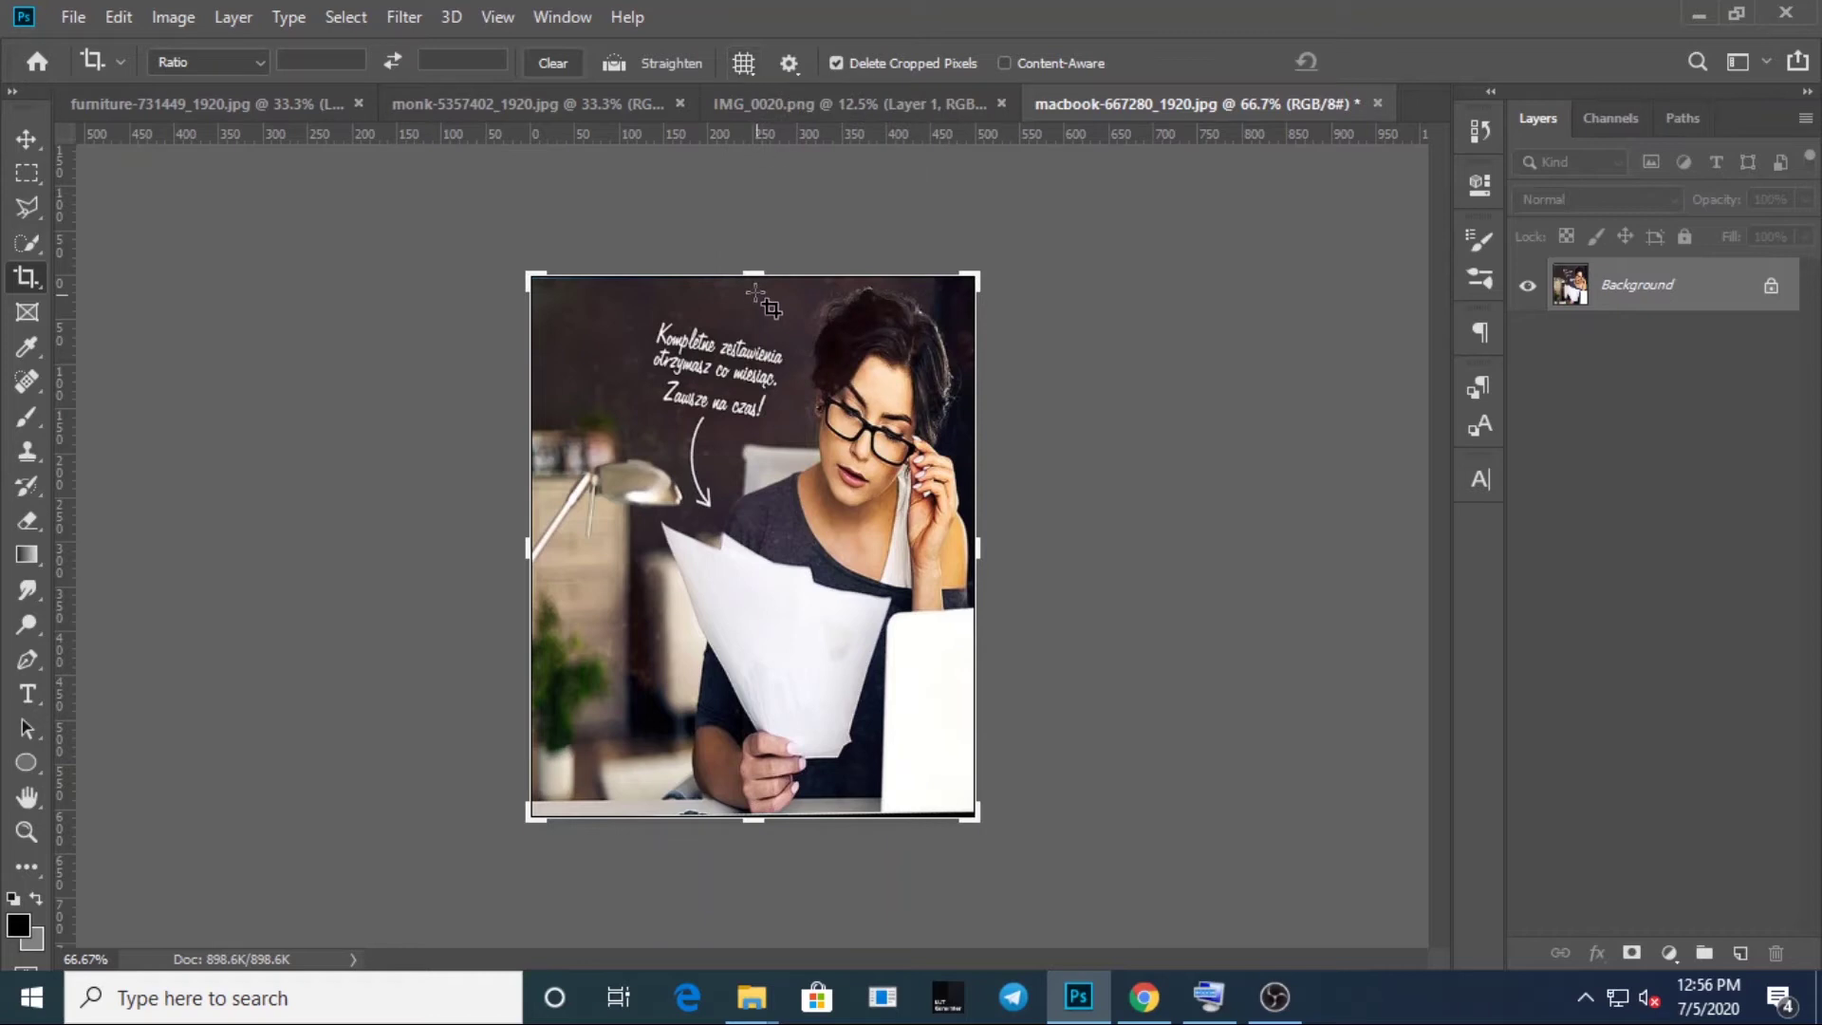
pyautogui.moveTo(748, 276); pyautogui.dragTo(750, 320)
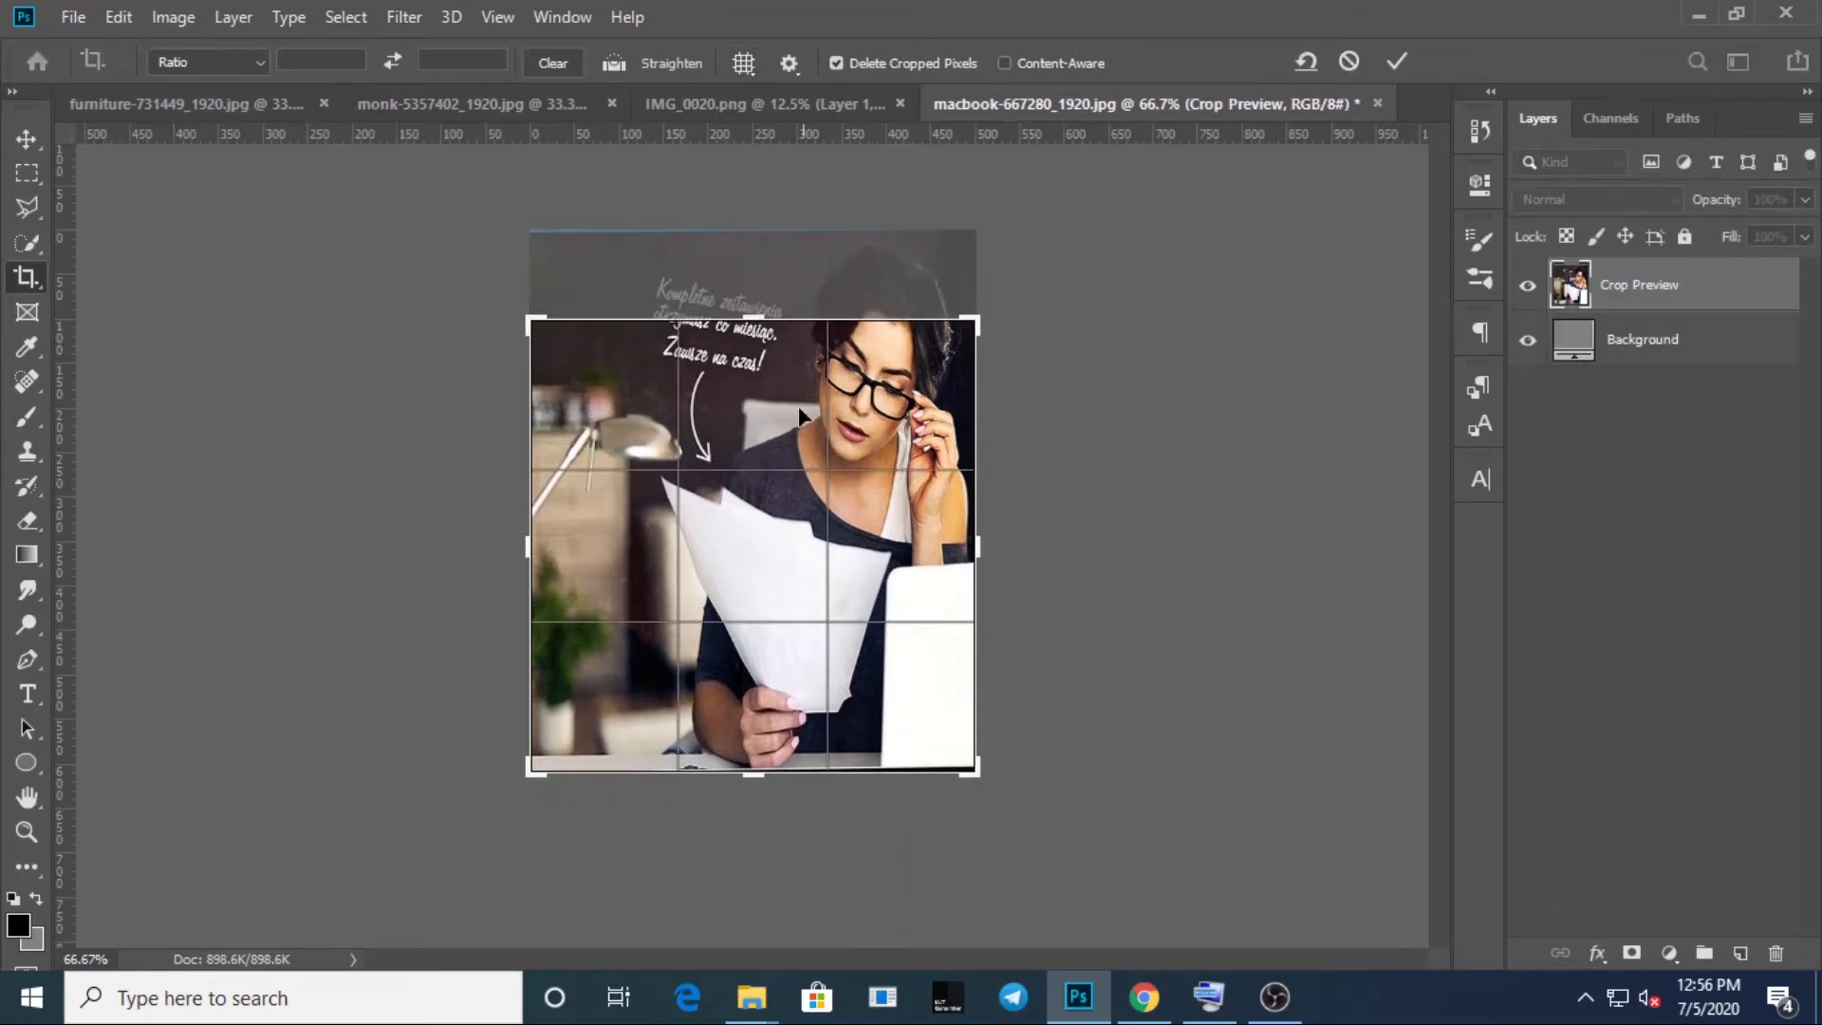
# - Try the Grid, Diagonal and Golden Spiral crop overlays, and set the overlay back to Rule of Thirds
pyautogui.click(749, 63)
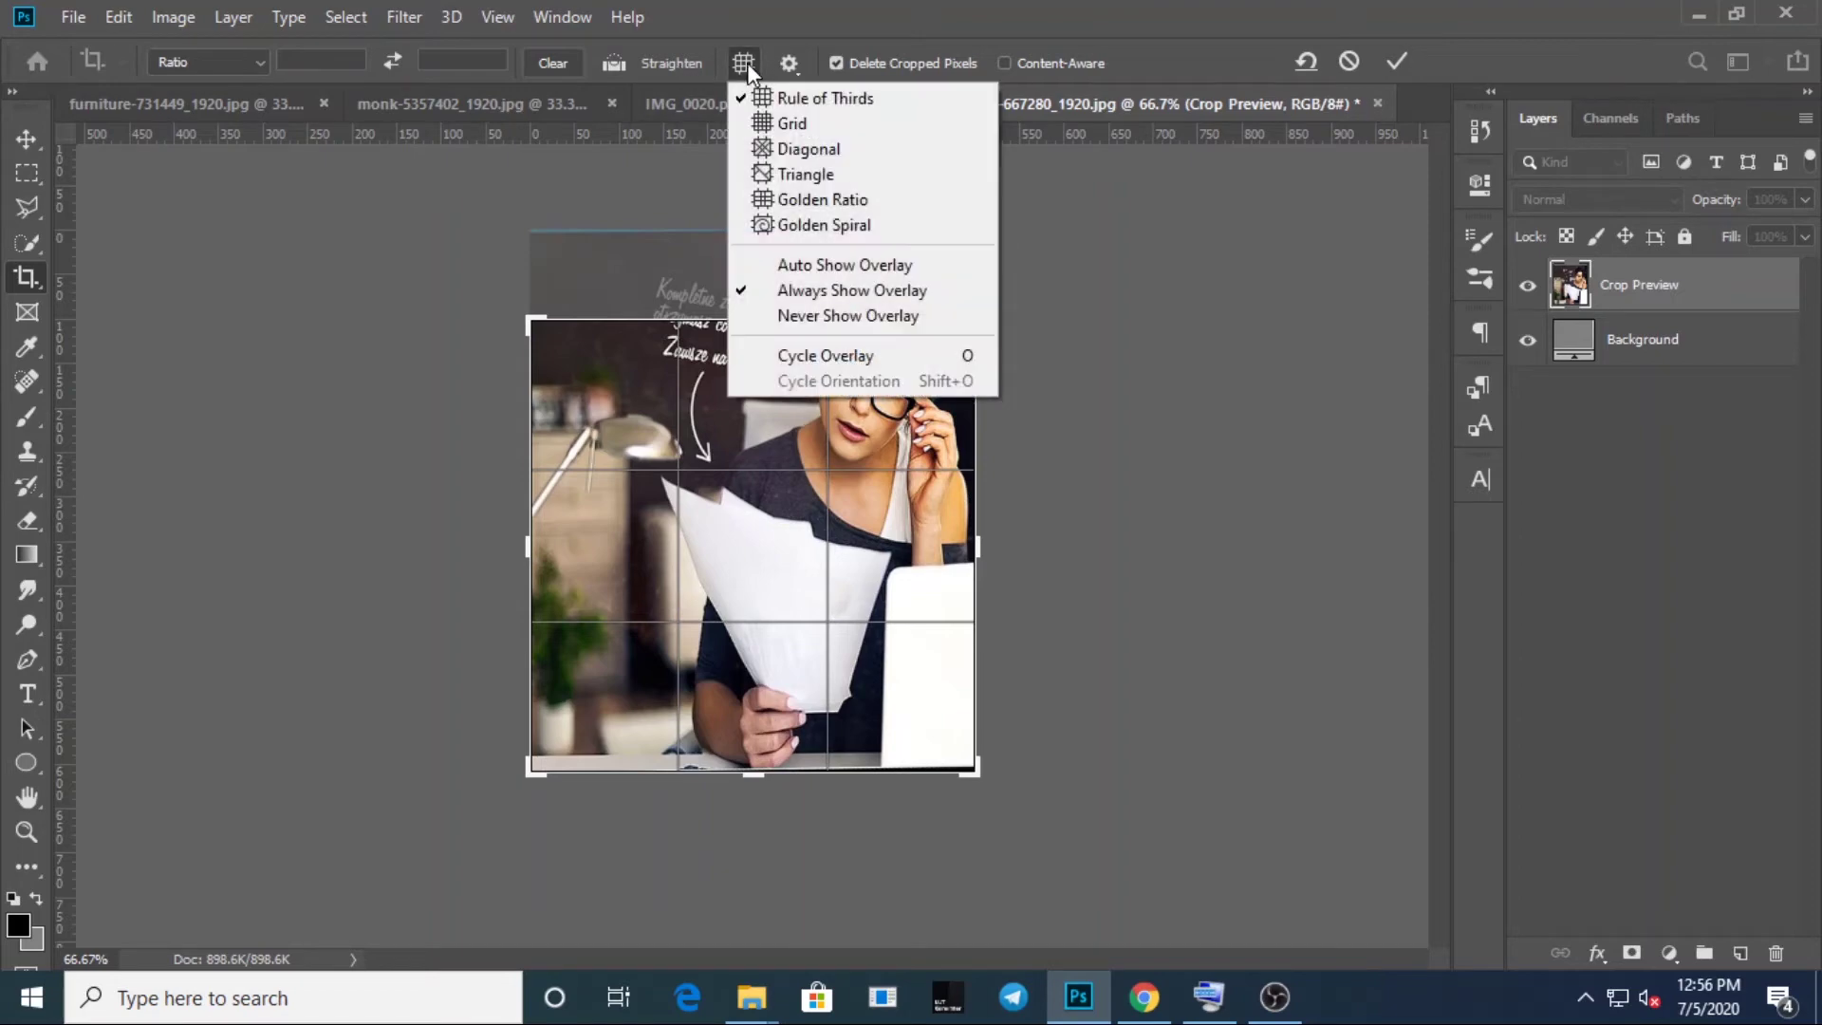
pyautogui.click(787, 124)
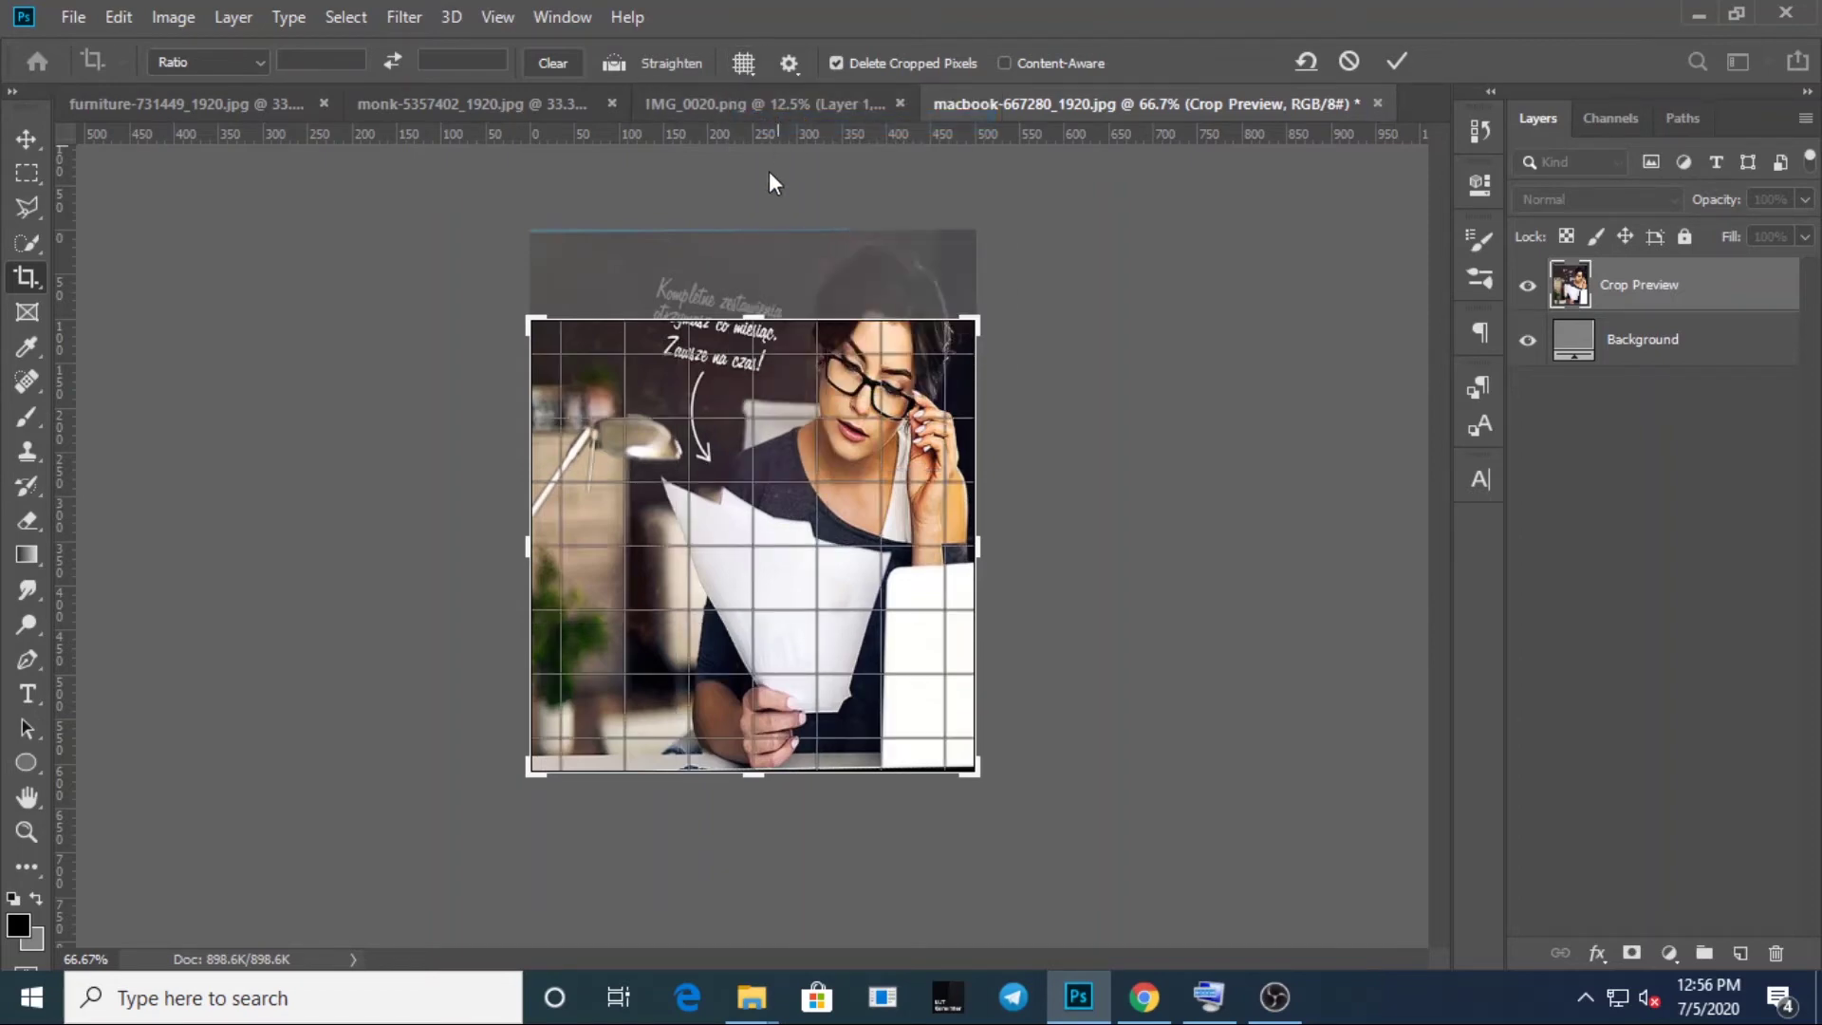
pyautogui.click(743, 59)
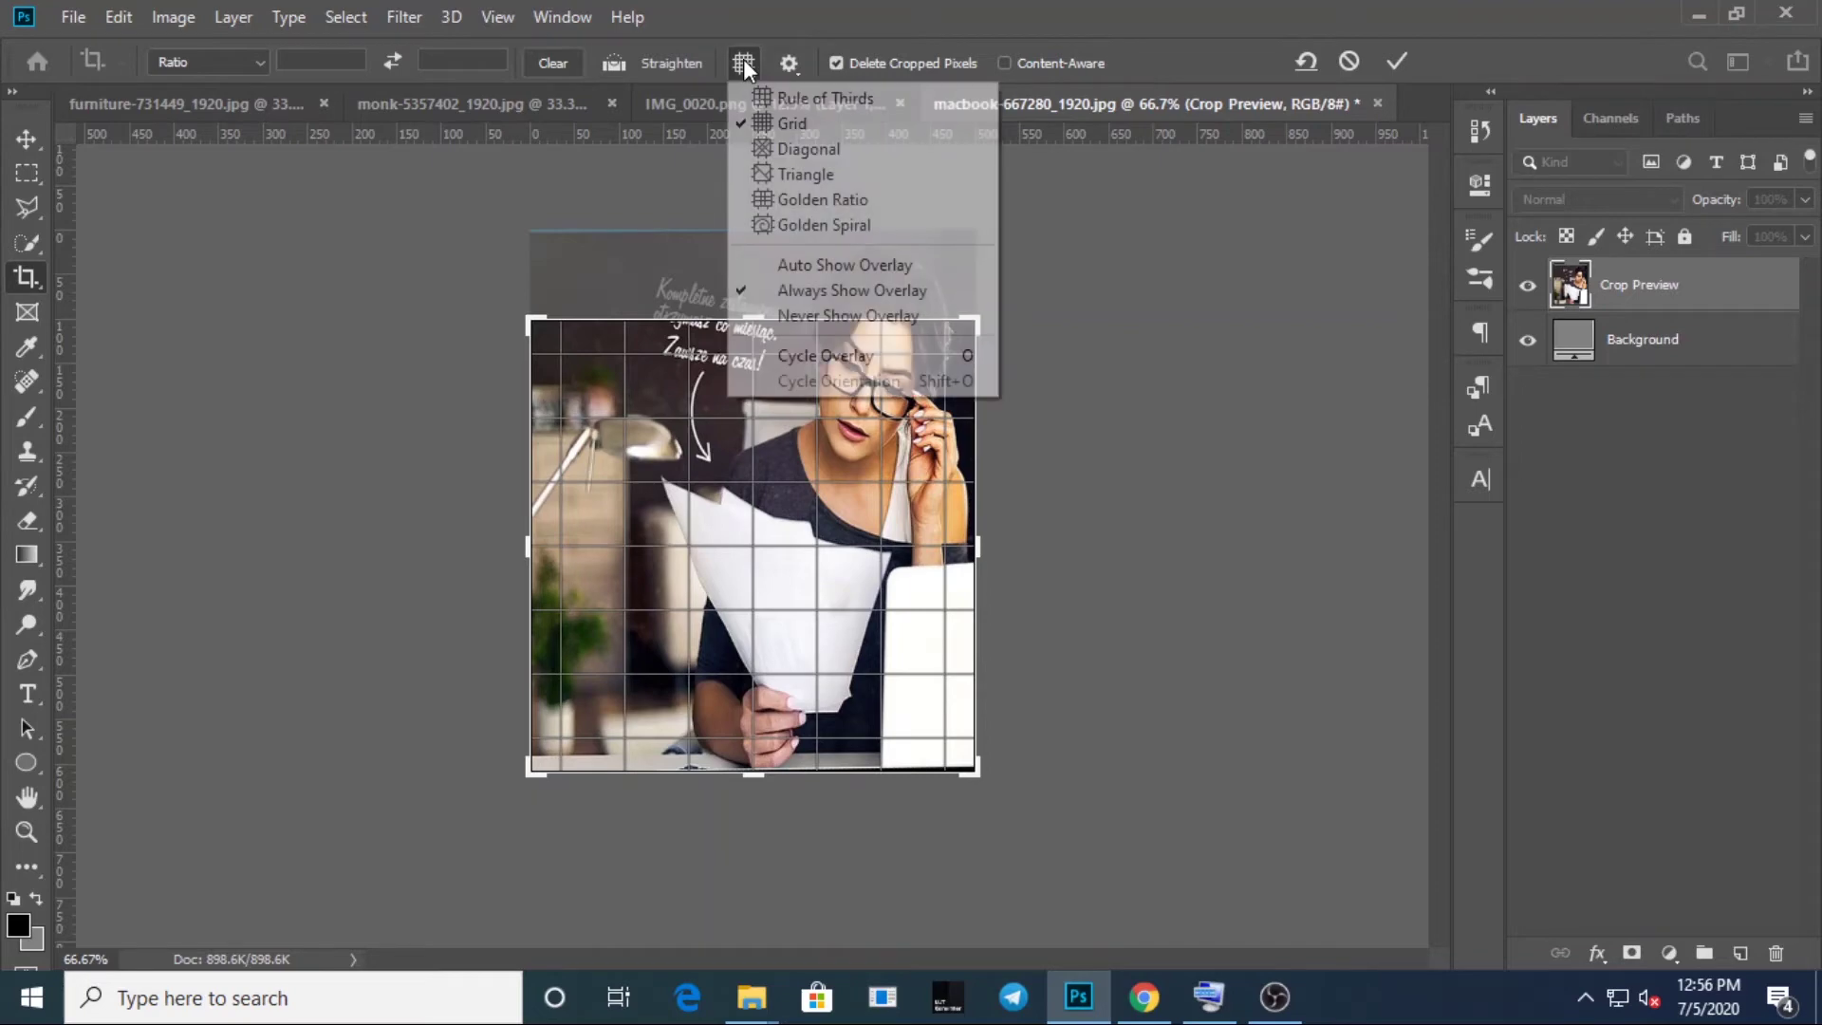
pyautogui.click(764, 147)
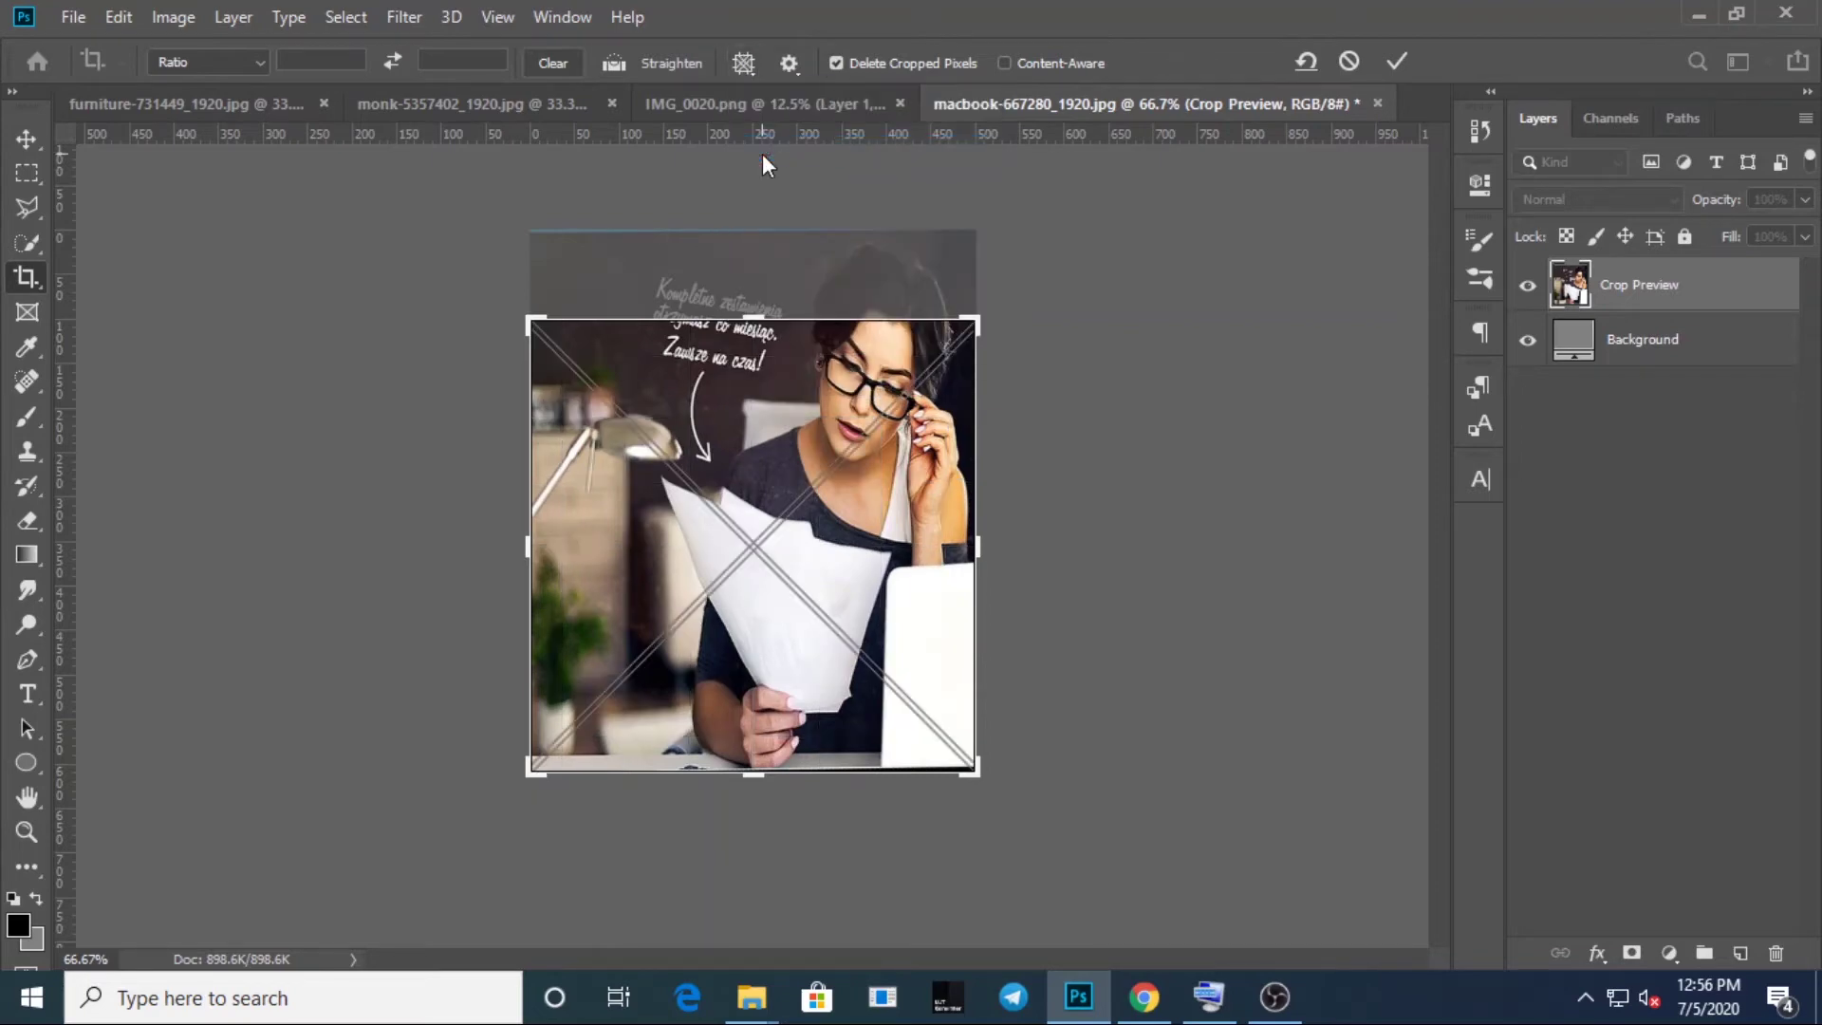
pyautogui.click(746, 63)
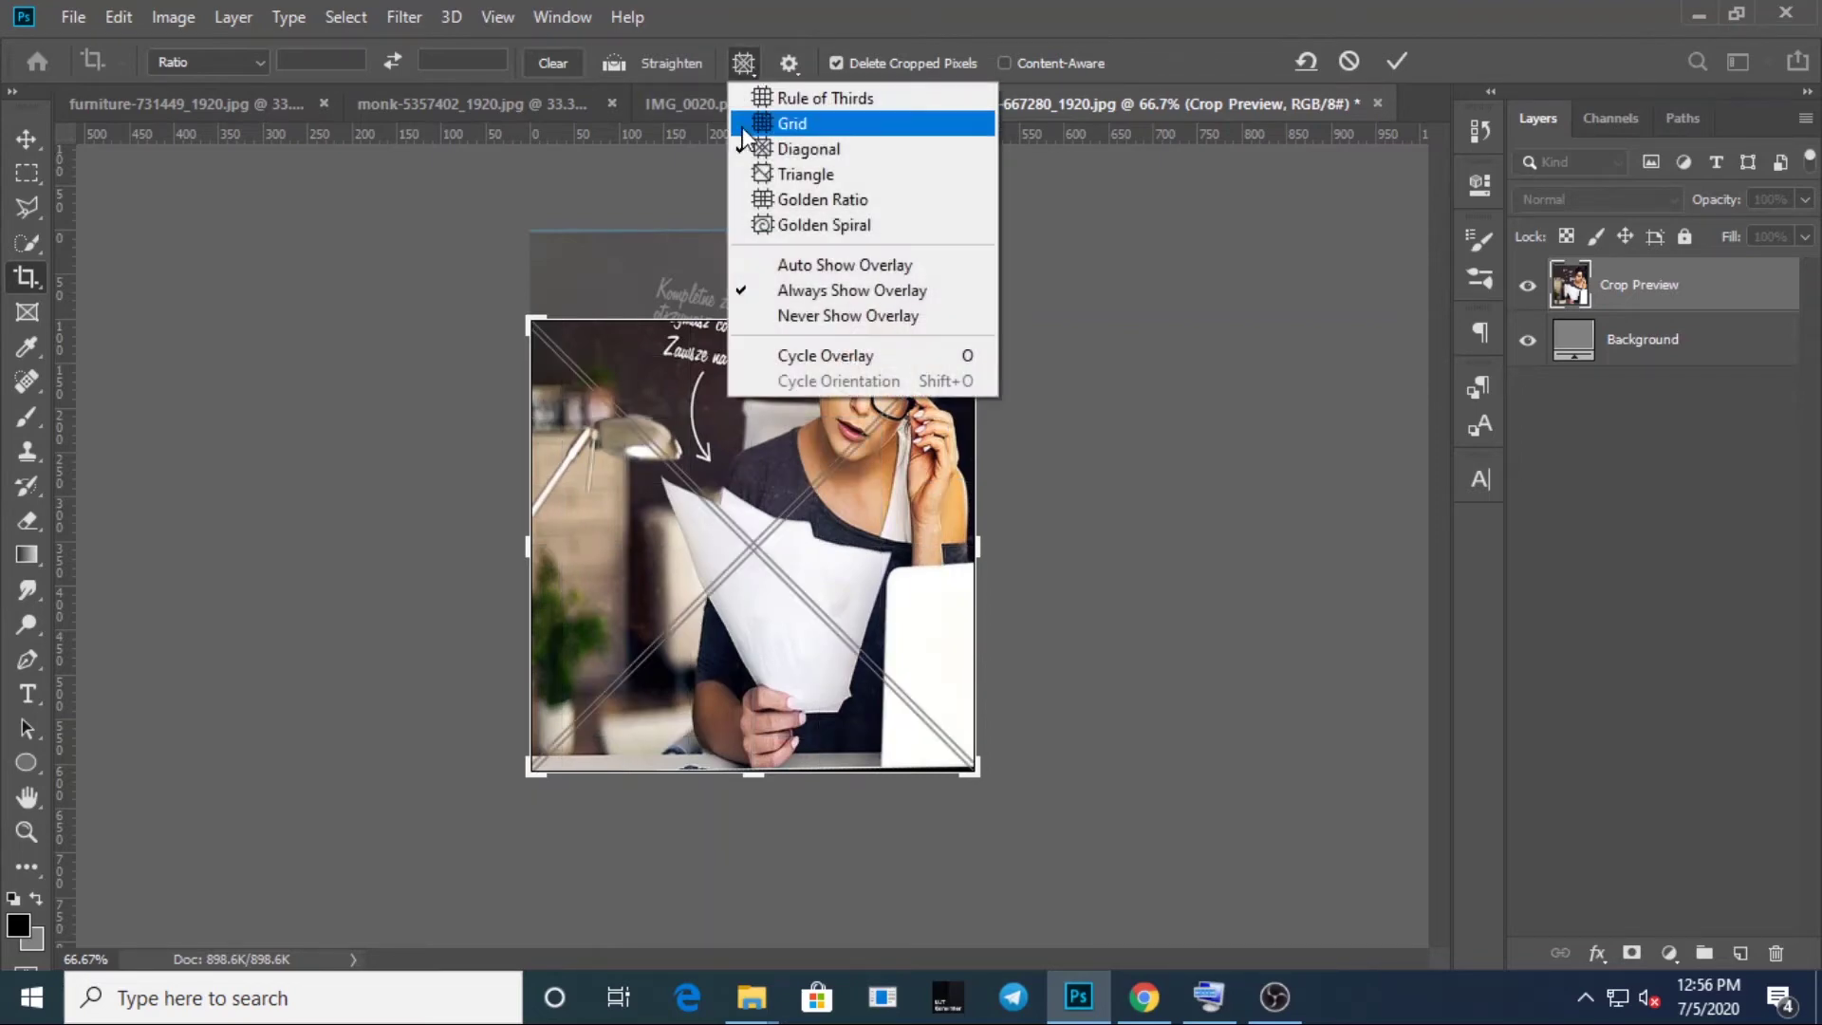
pyautogui.click(800, 228)
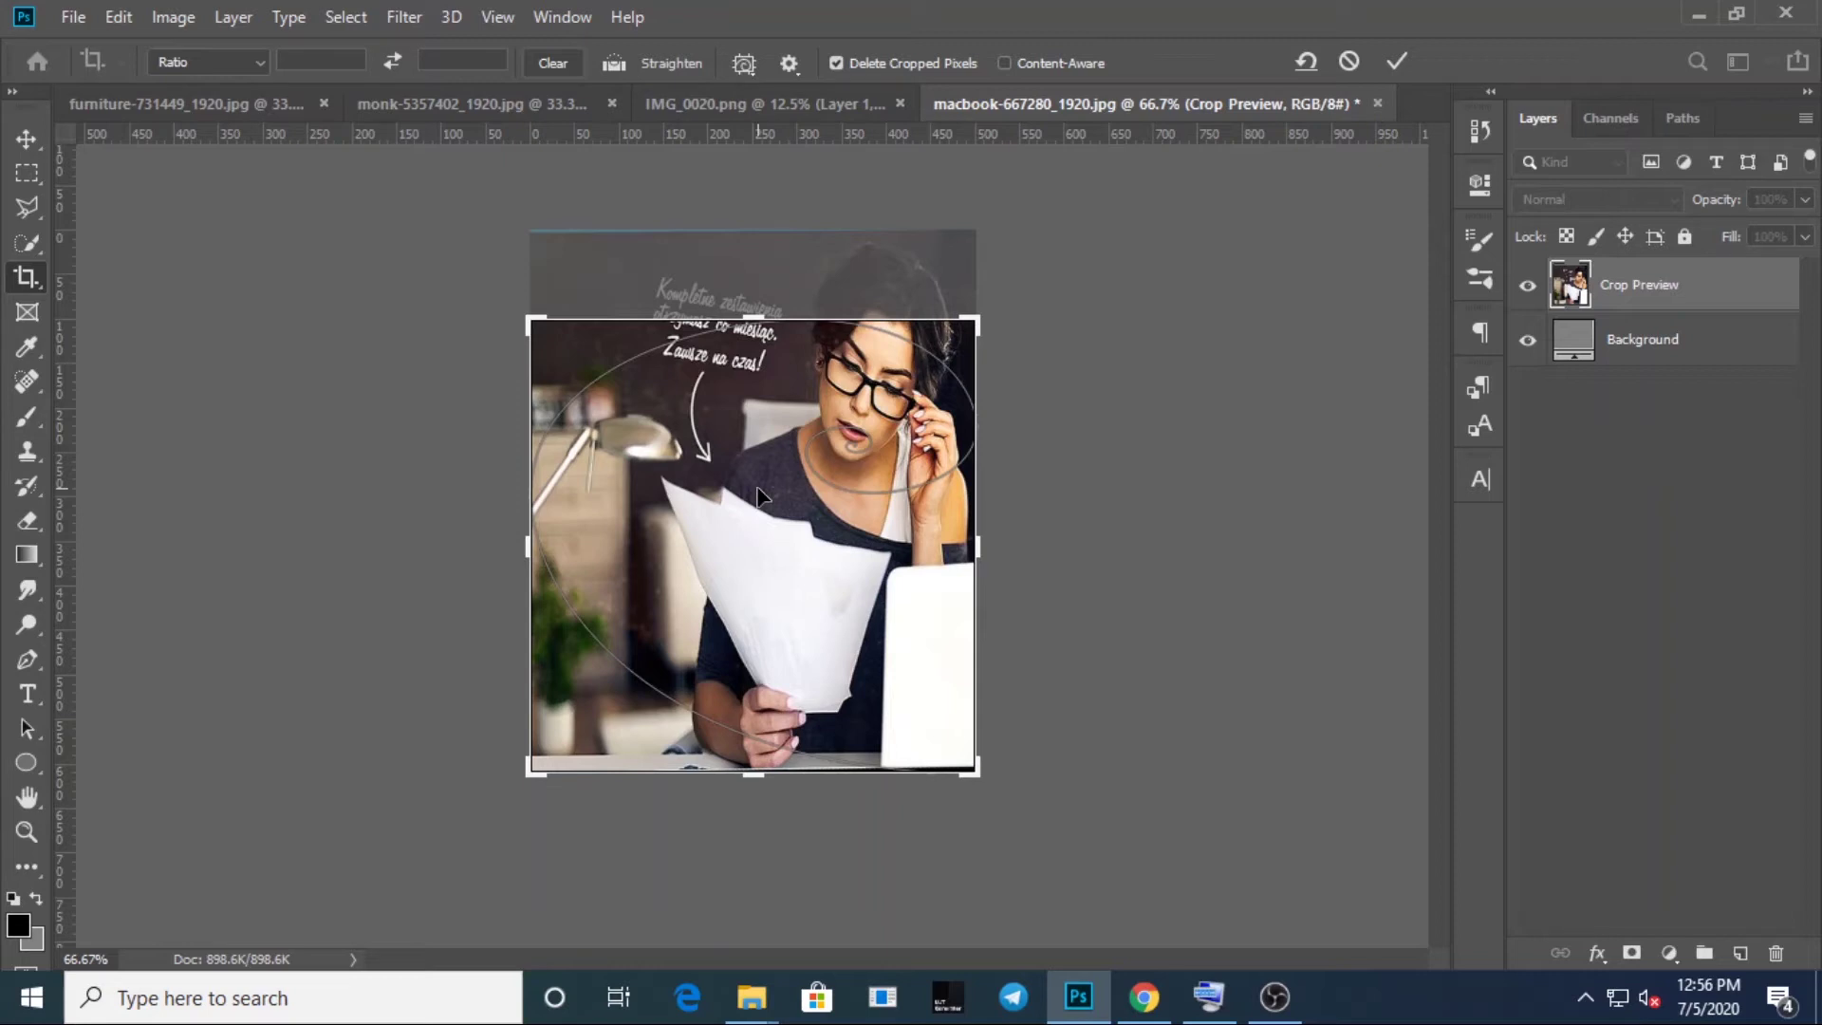
pyautogui.click(742, 62)
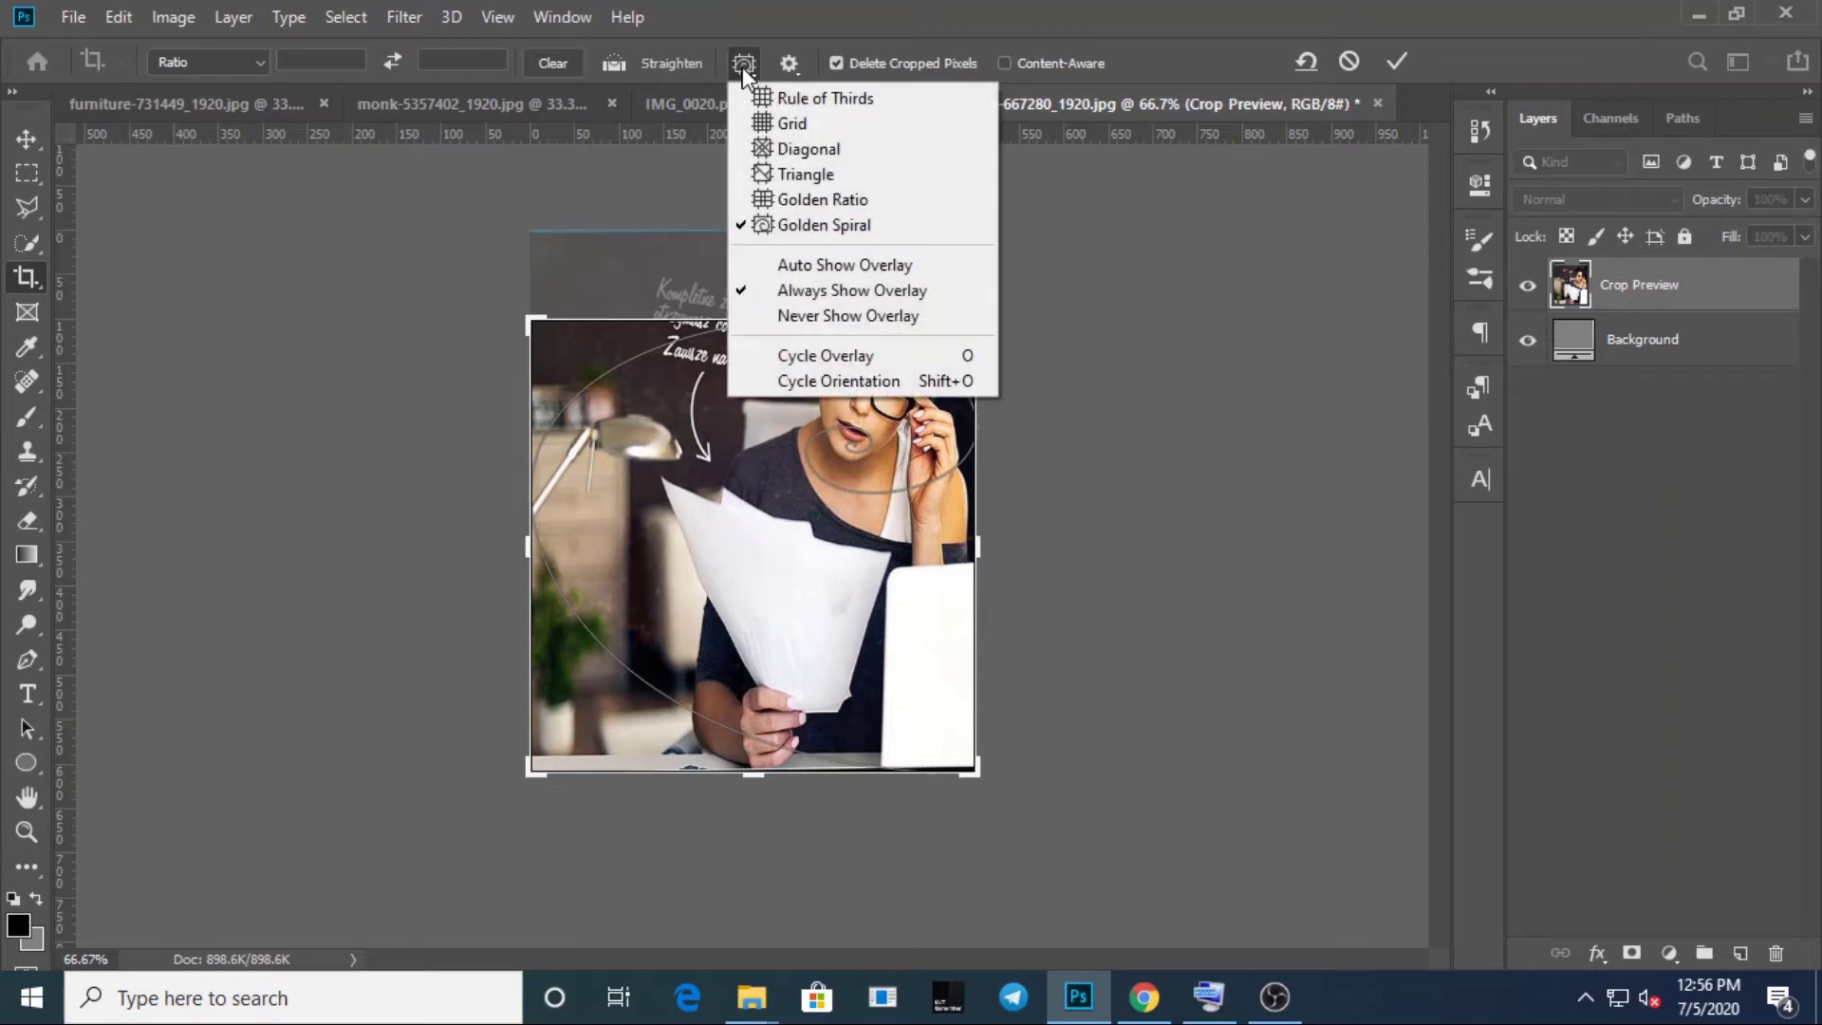
pyautogui.click(767, 99)
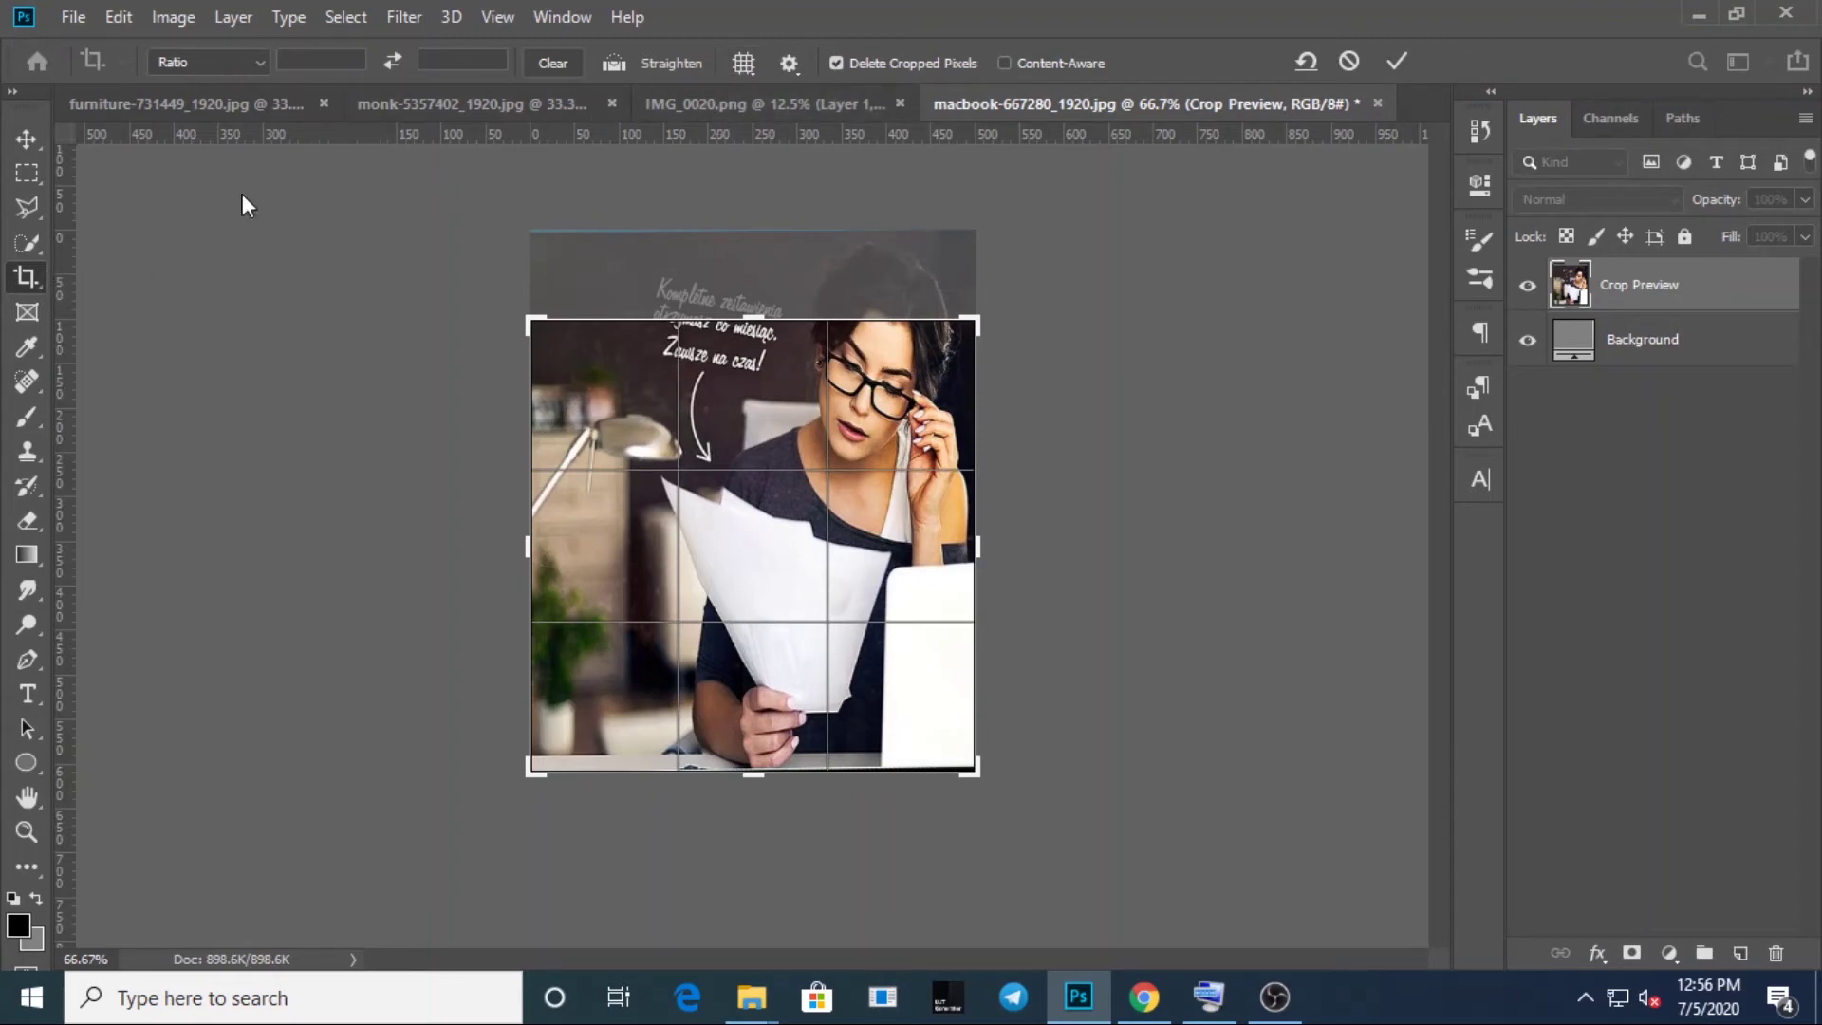
# - Bring up the IMG_0020.png portrait and switch to the Slice Tool
pyautogui.rightClick(26, 285)
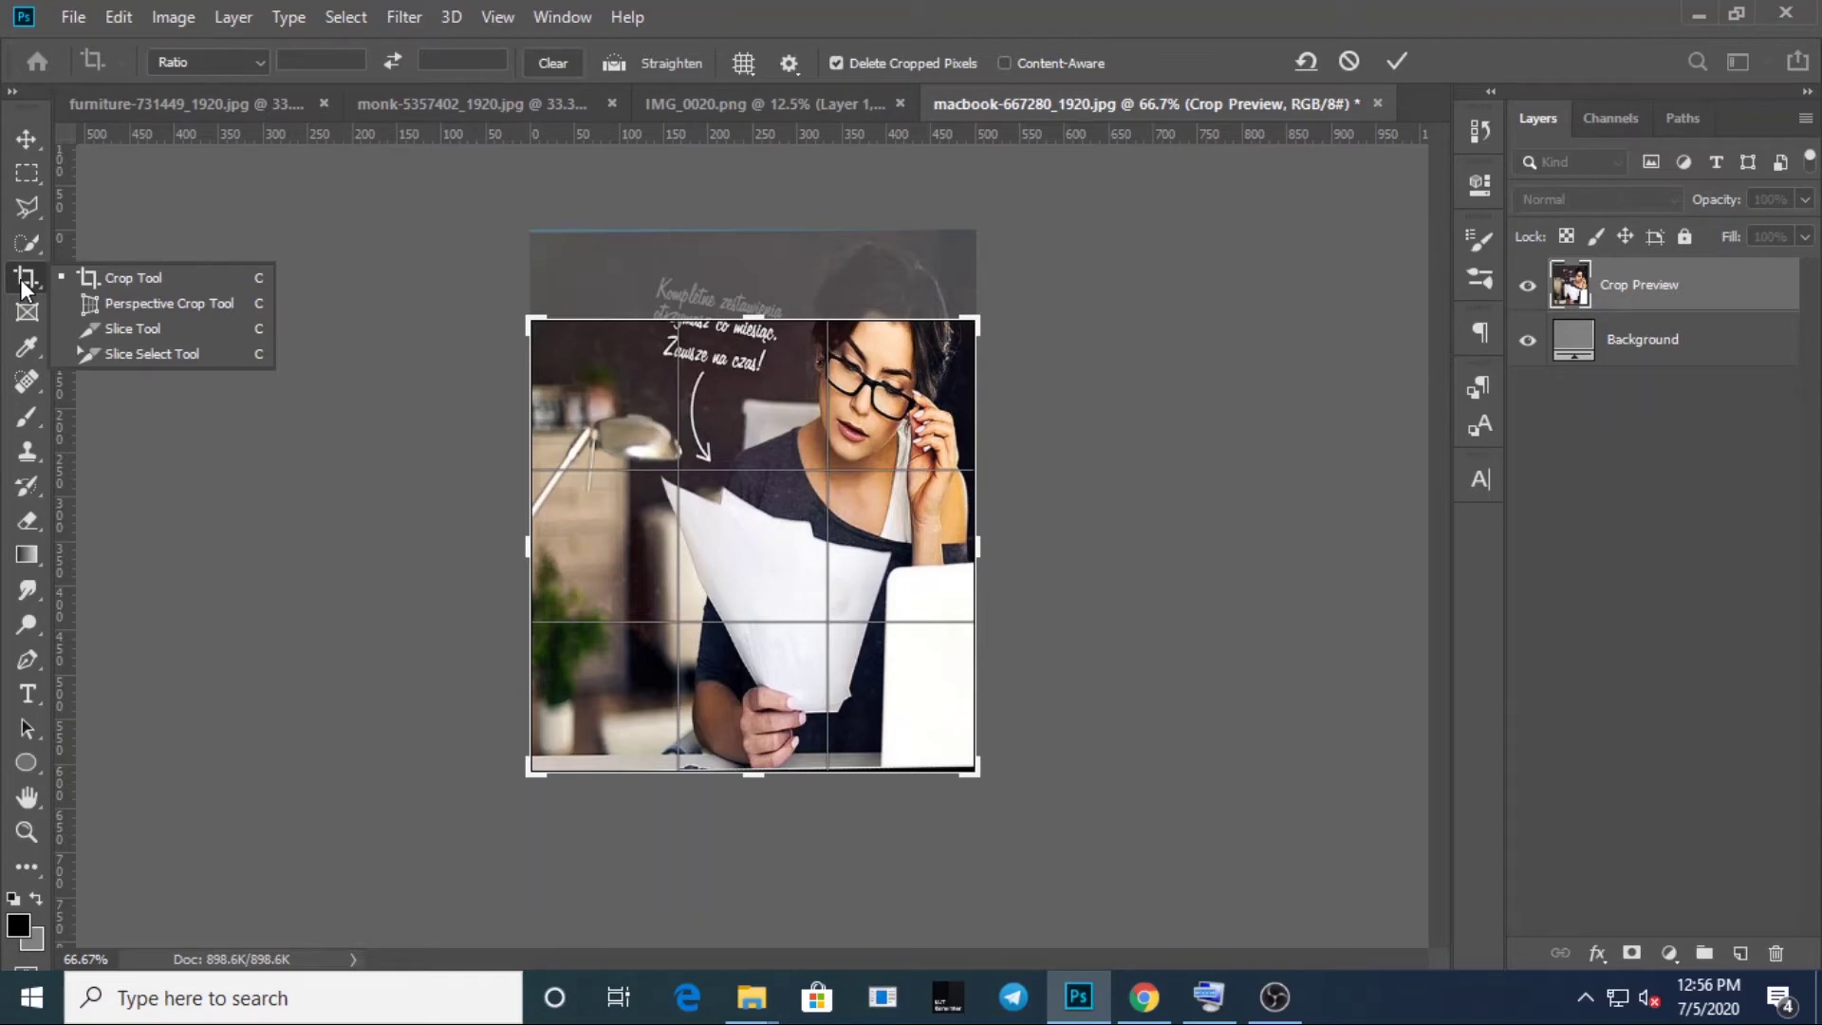
pyautogui.click(747, 100)
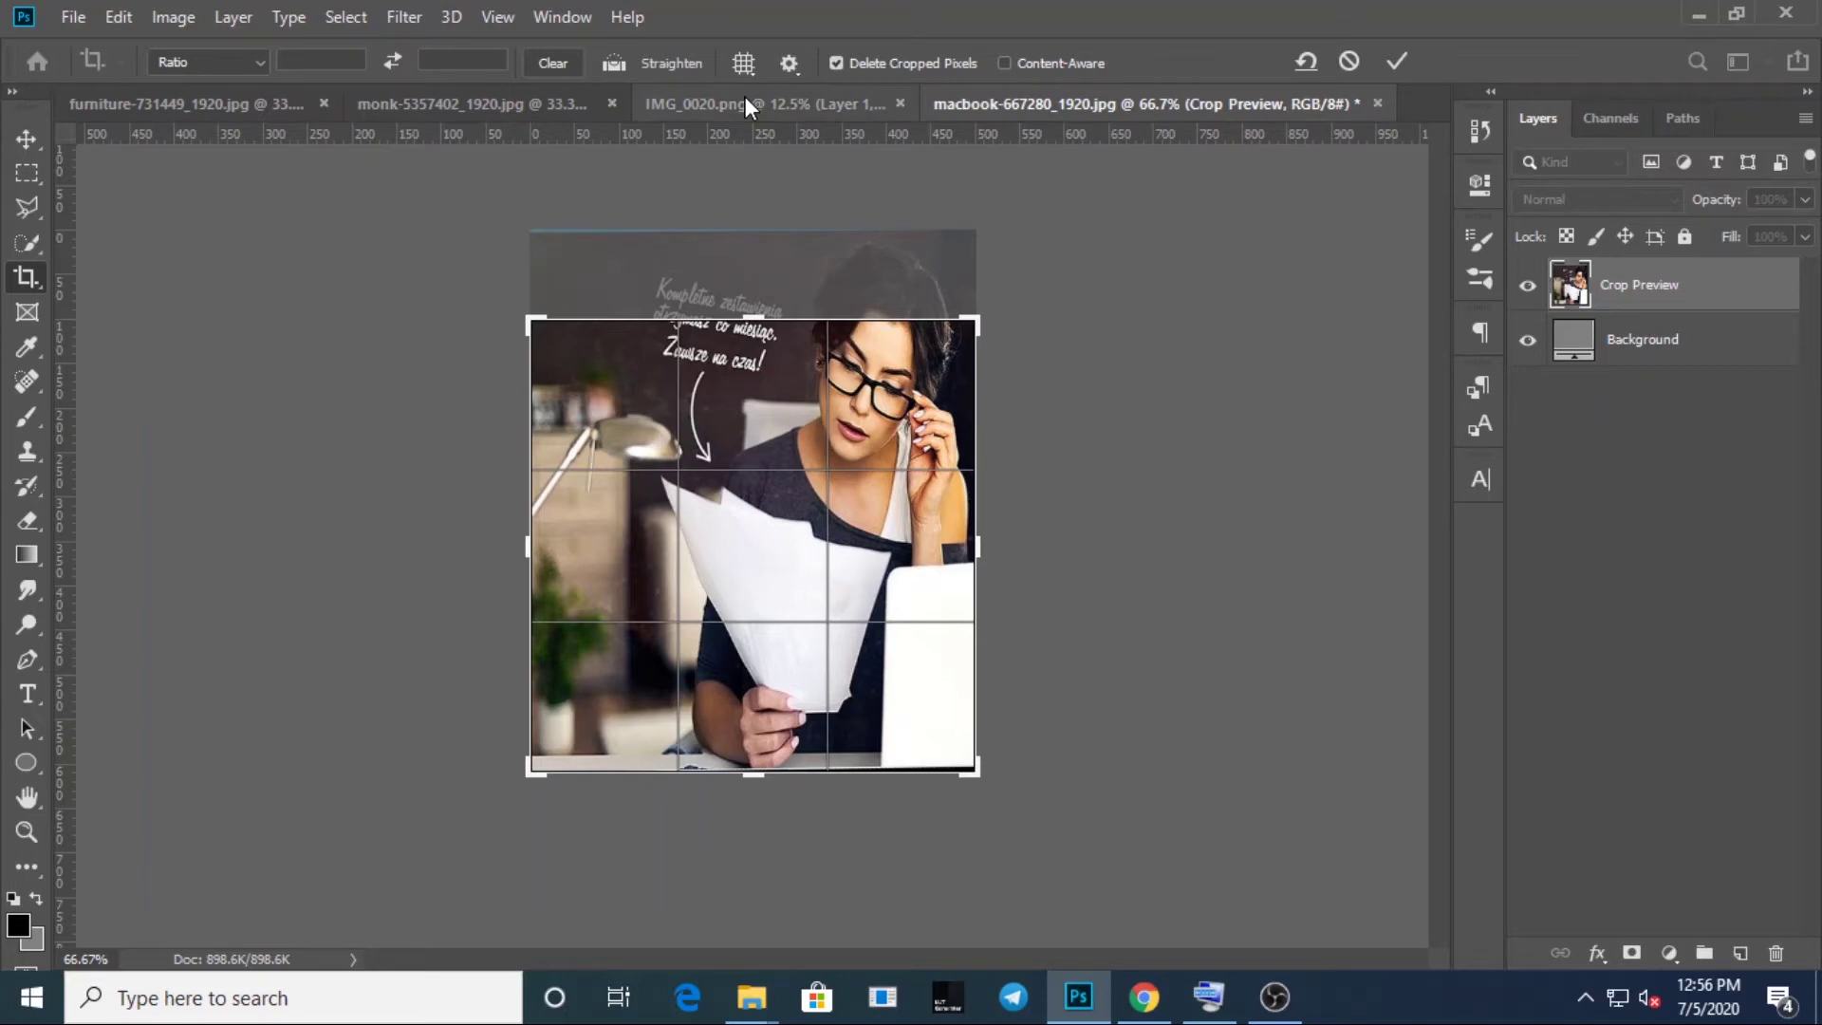
pyautogui.click(746, 101)
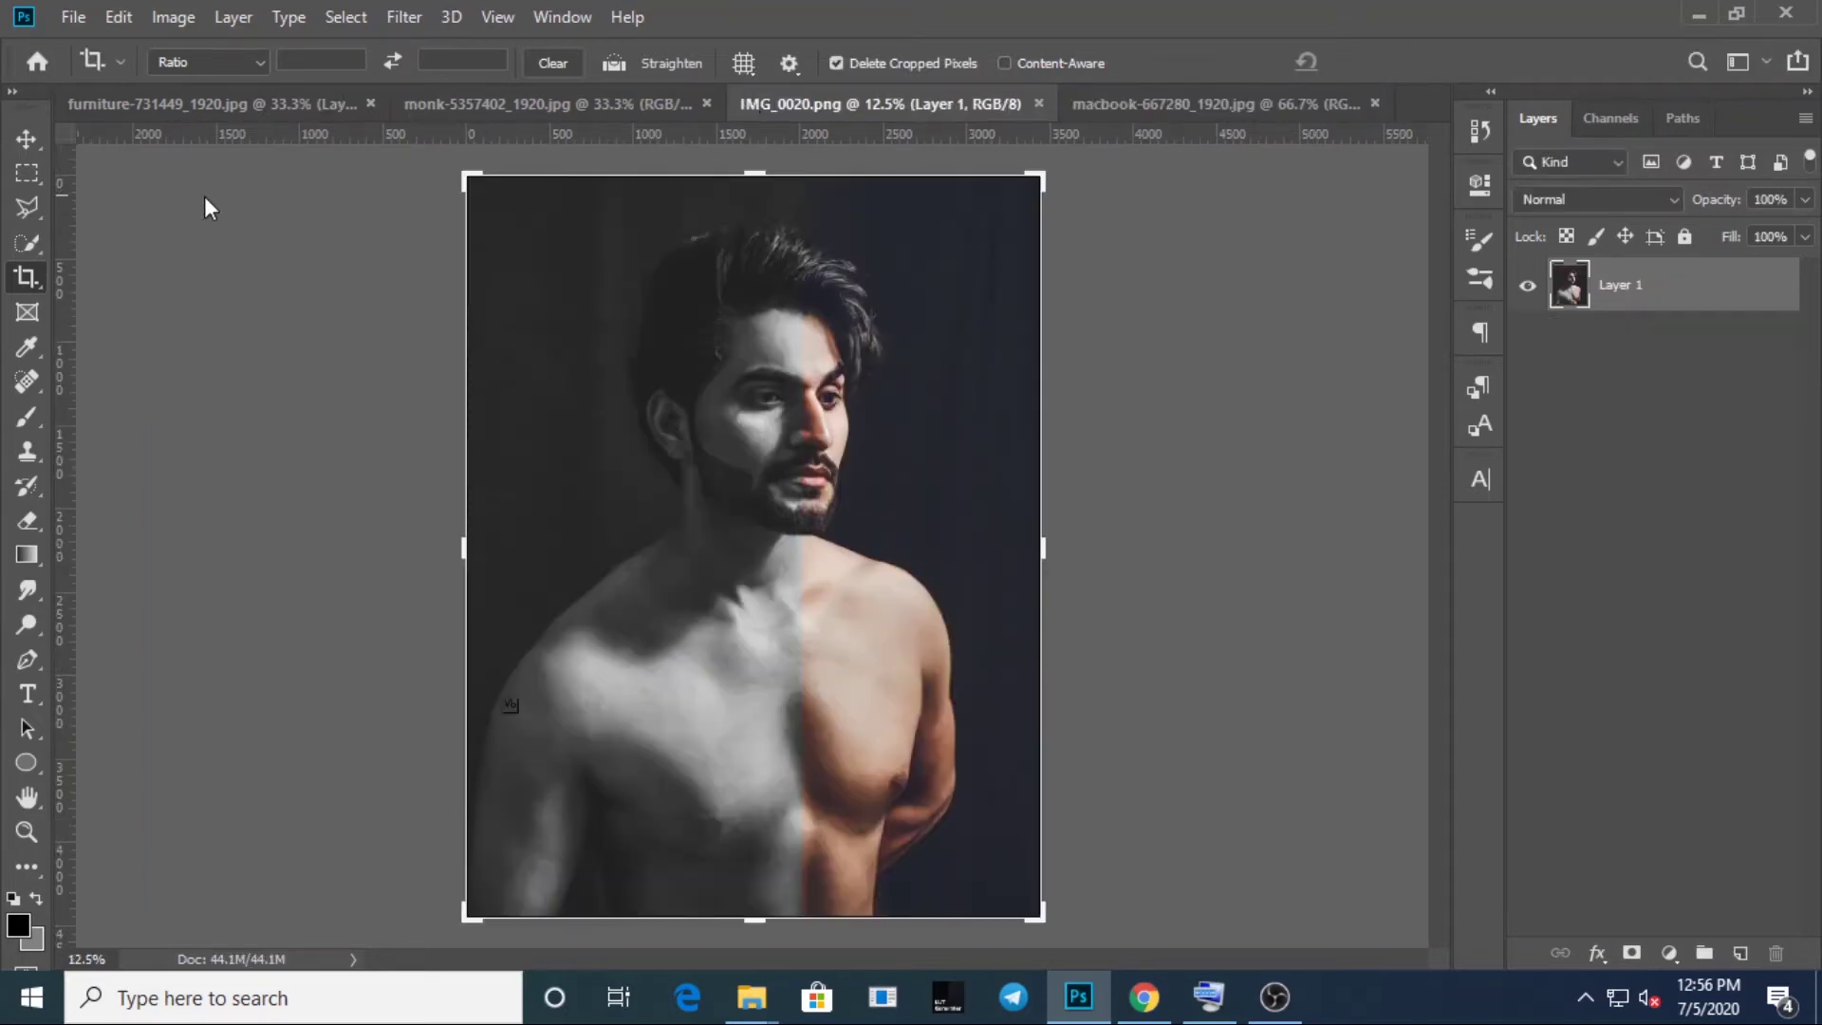
pyautogui.rightClick(19, 279)
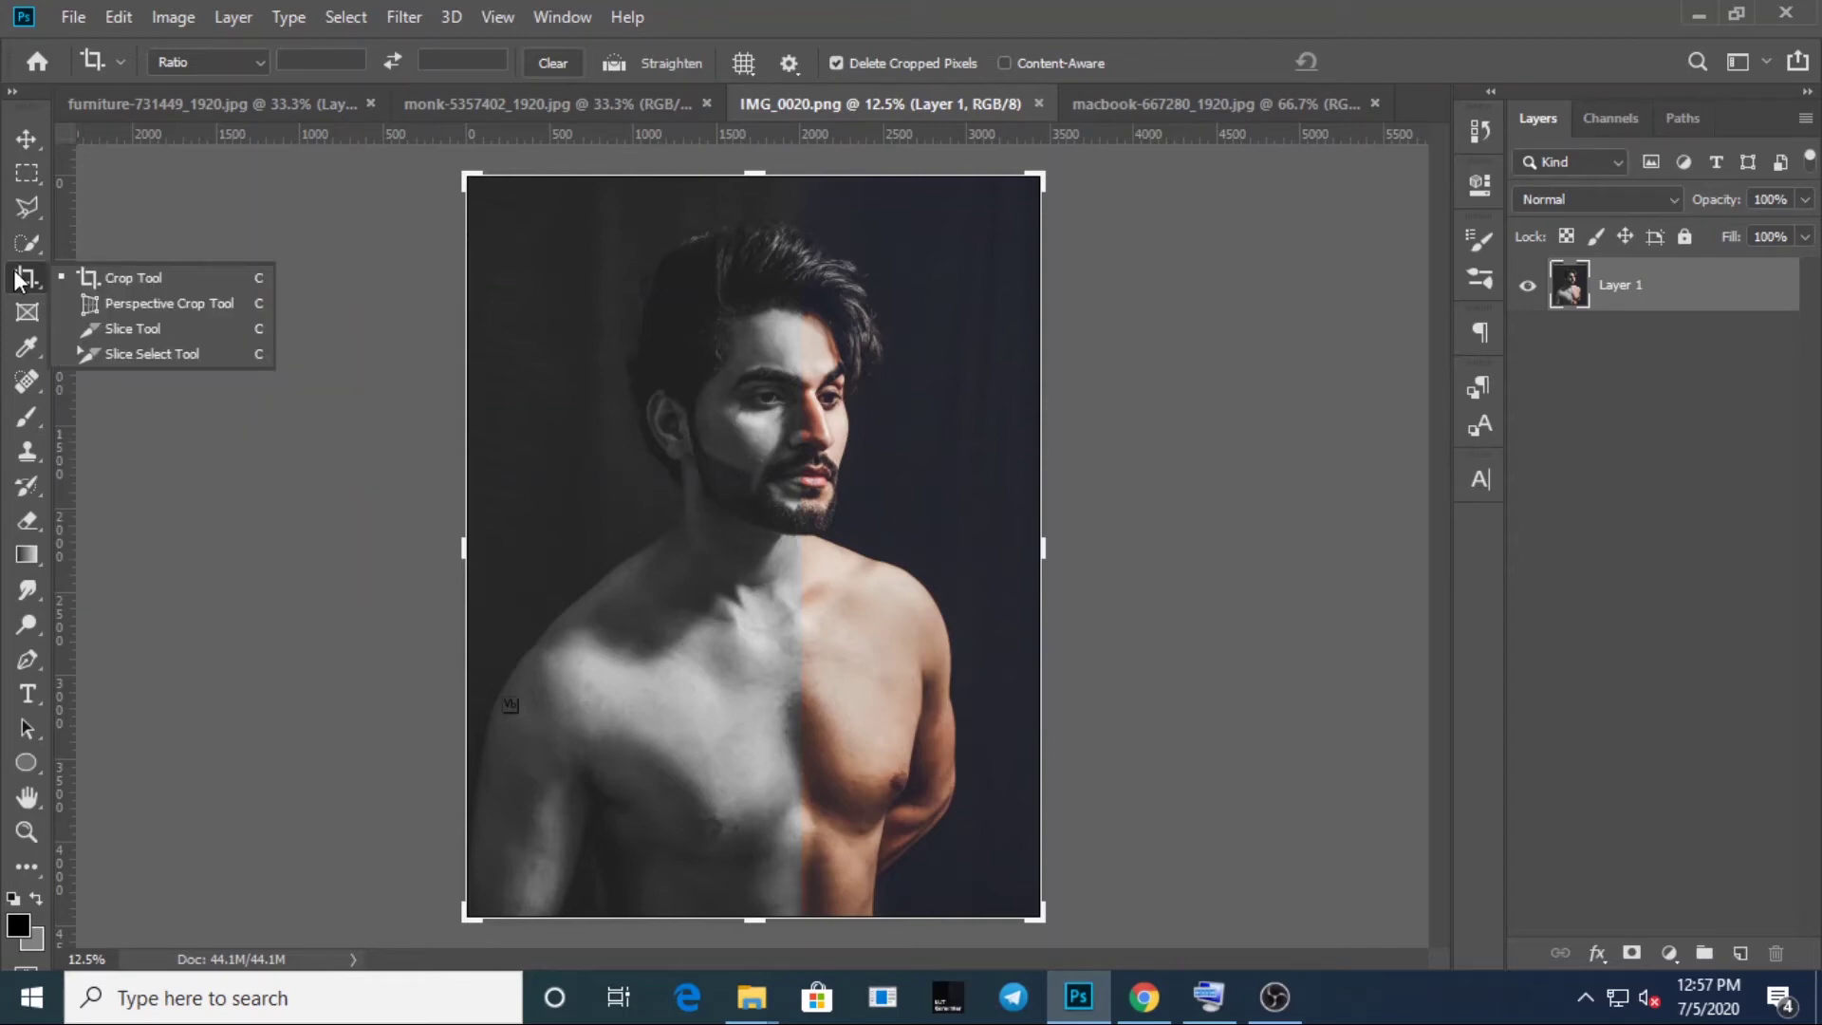
pyautogui.click(105, 328)
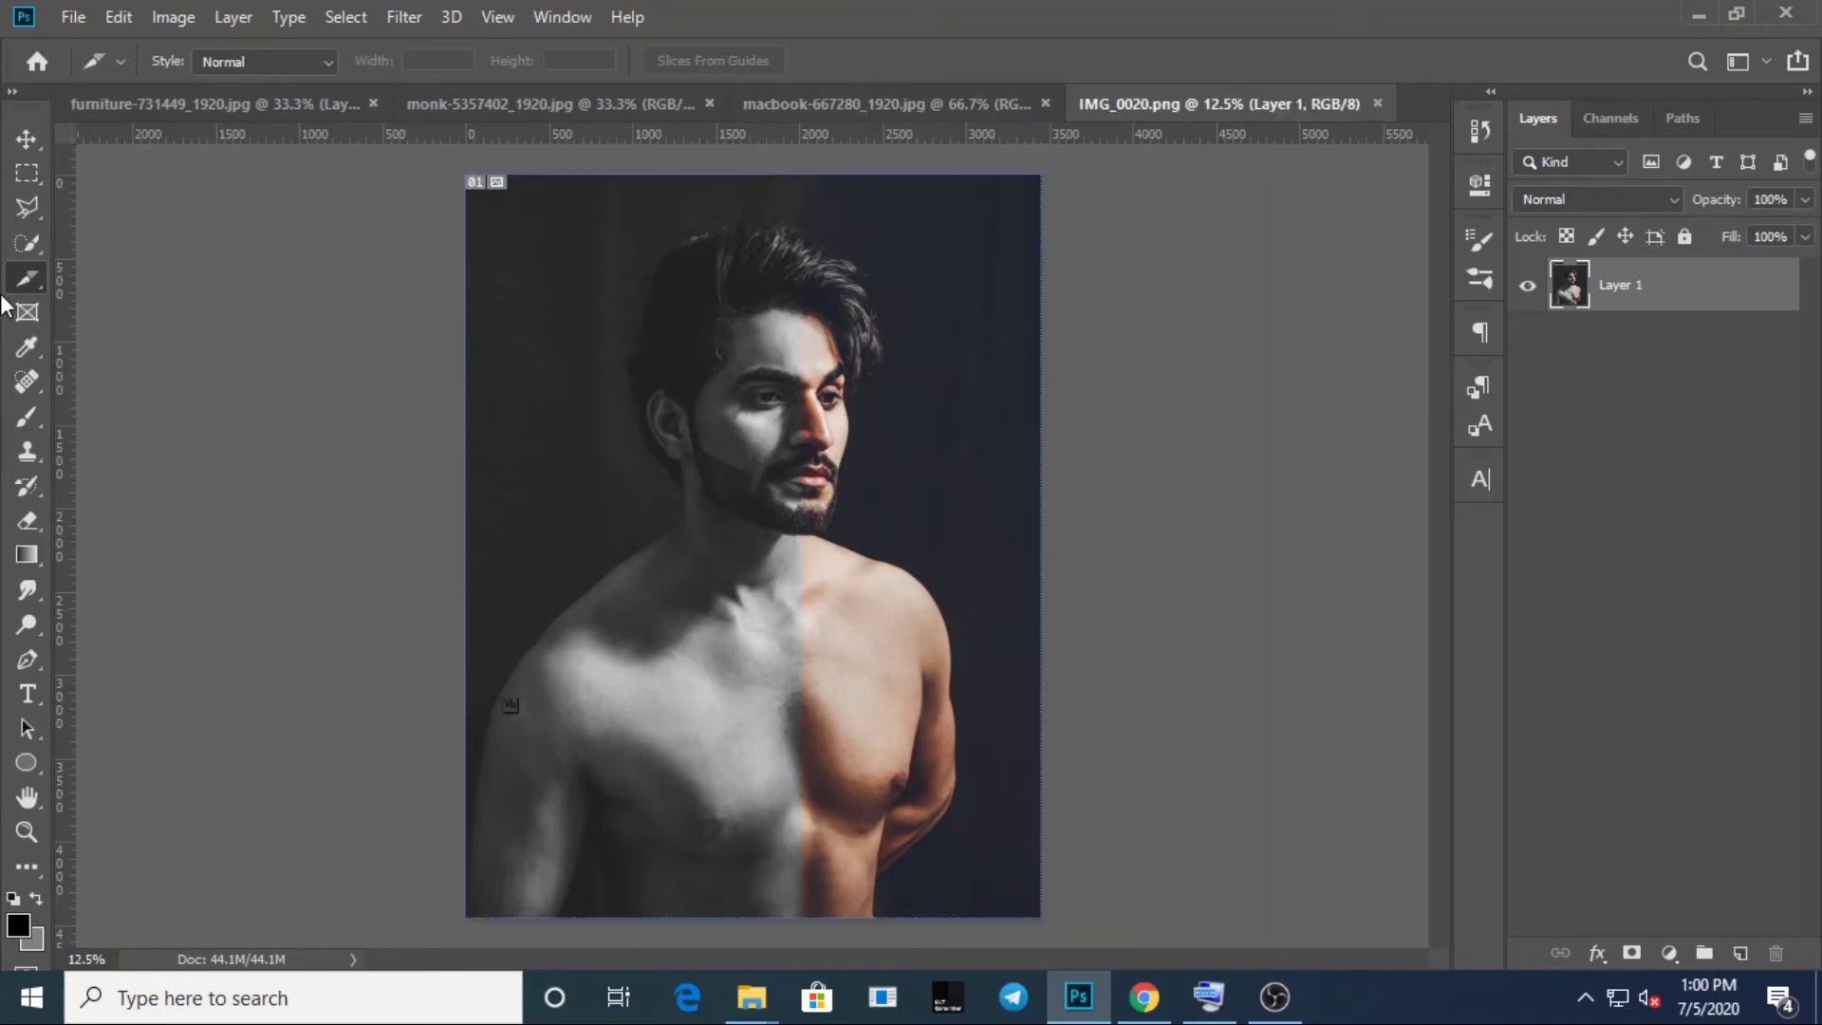
pyautogui.rightClick(19, 281)
pyautogui.click(104, 327)
# - Draw three adjacent slices across the upper part of the portrait, covering its full width
pyautogui.moveTo(447, 174); pyautogui.dragTo(673, 363)
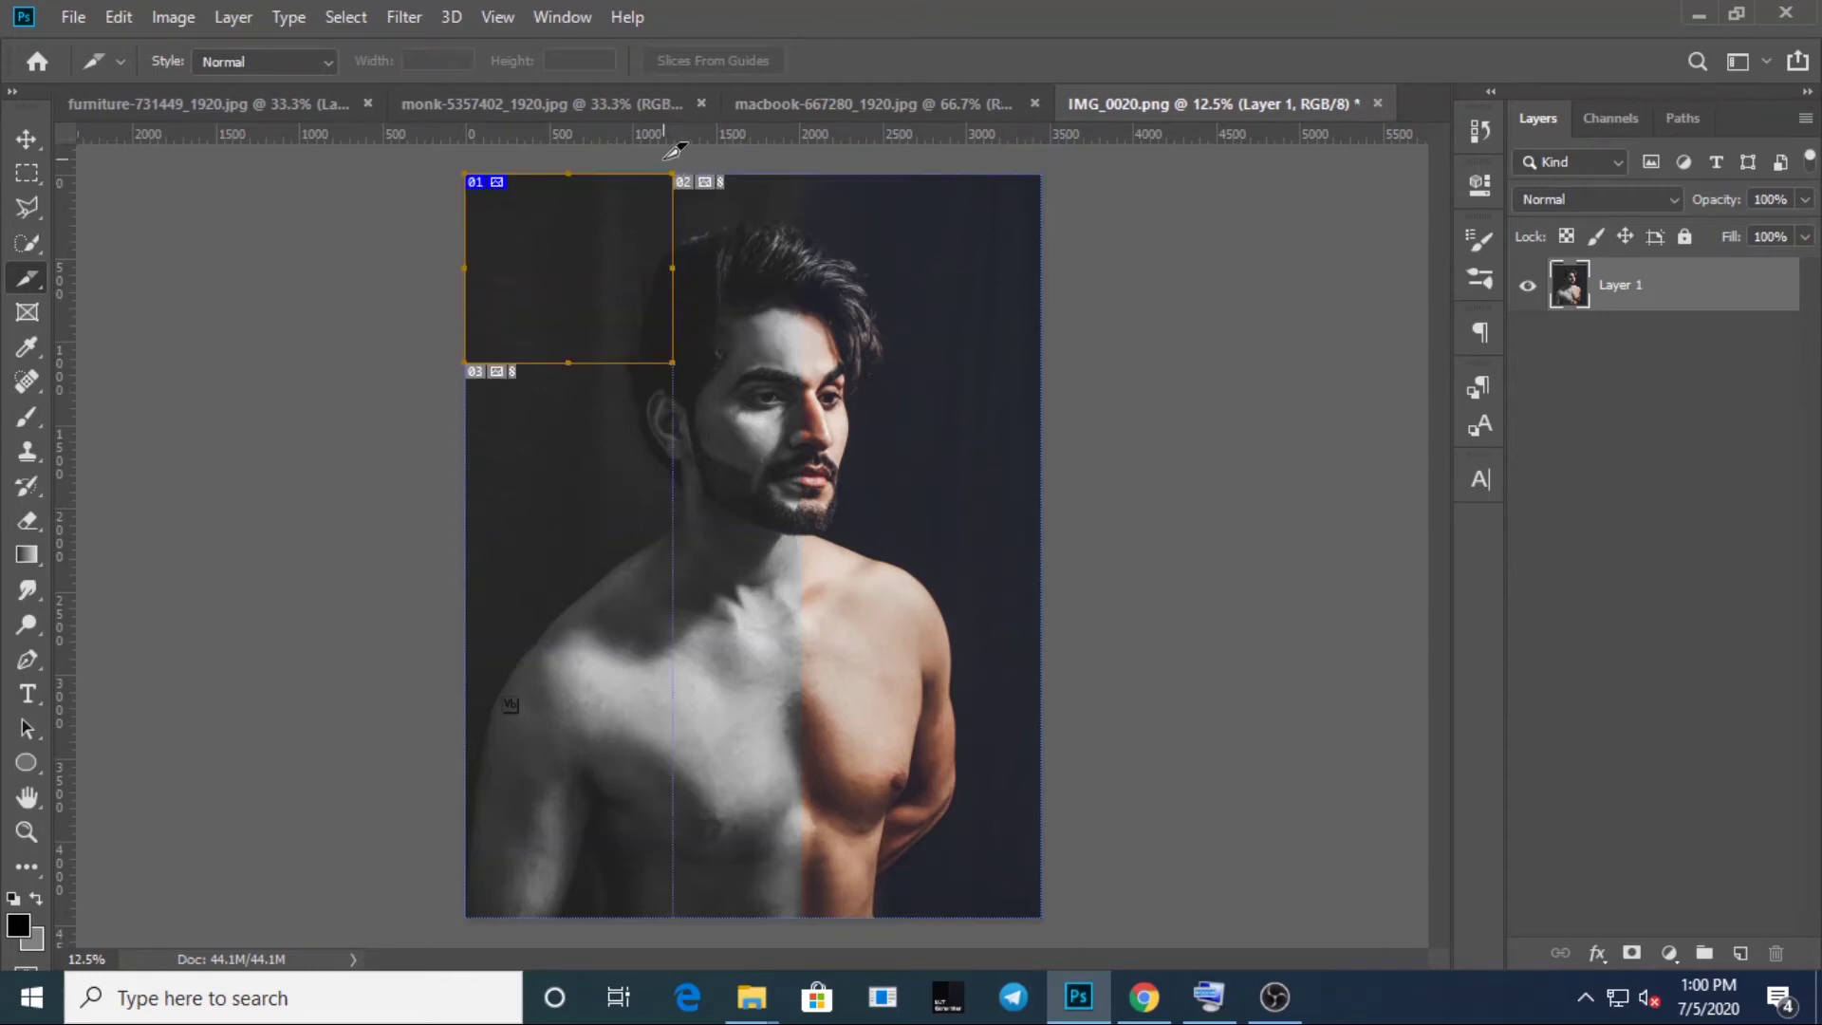
pyautogui.moveTo(673, 161); pyautogui.dragTo(885, 362)
pyautogui.moveTo(897, 157)
pyautogui.mouseDown()
pyautogui.moveTo(1000, 341)
pyautogui.moveTo(1062, 358)
pyautogui.moveTo(1043, 374)
pyautogui.mouseUp()
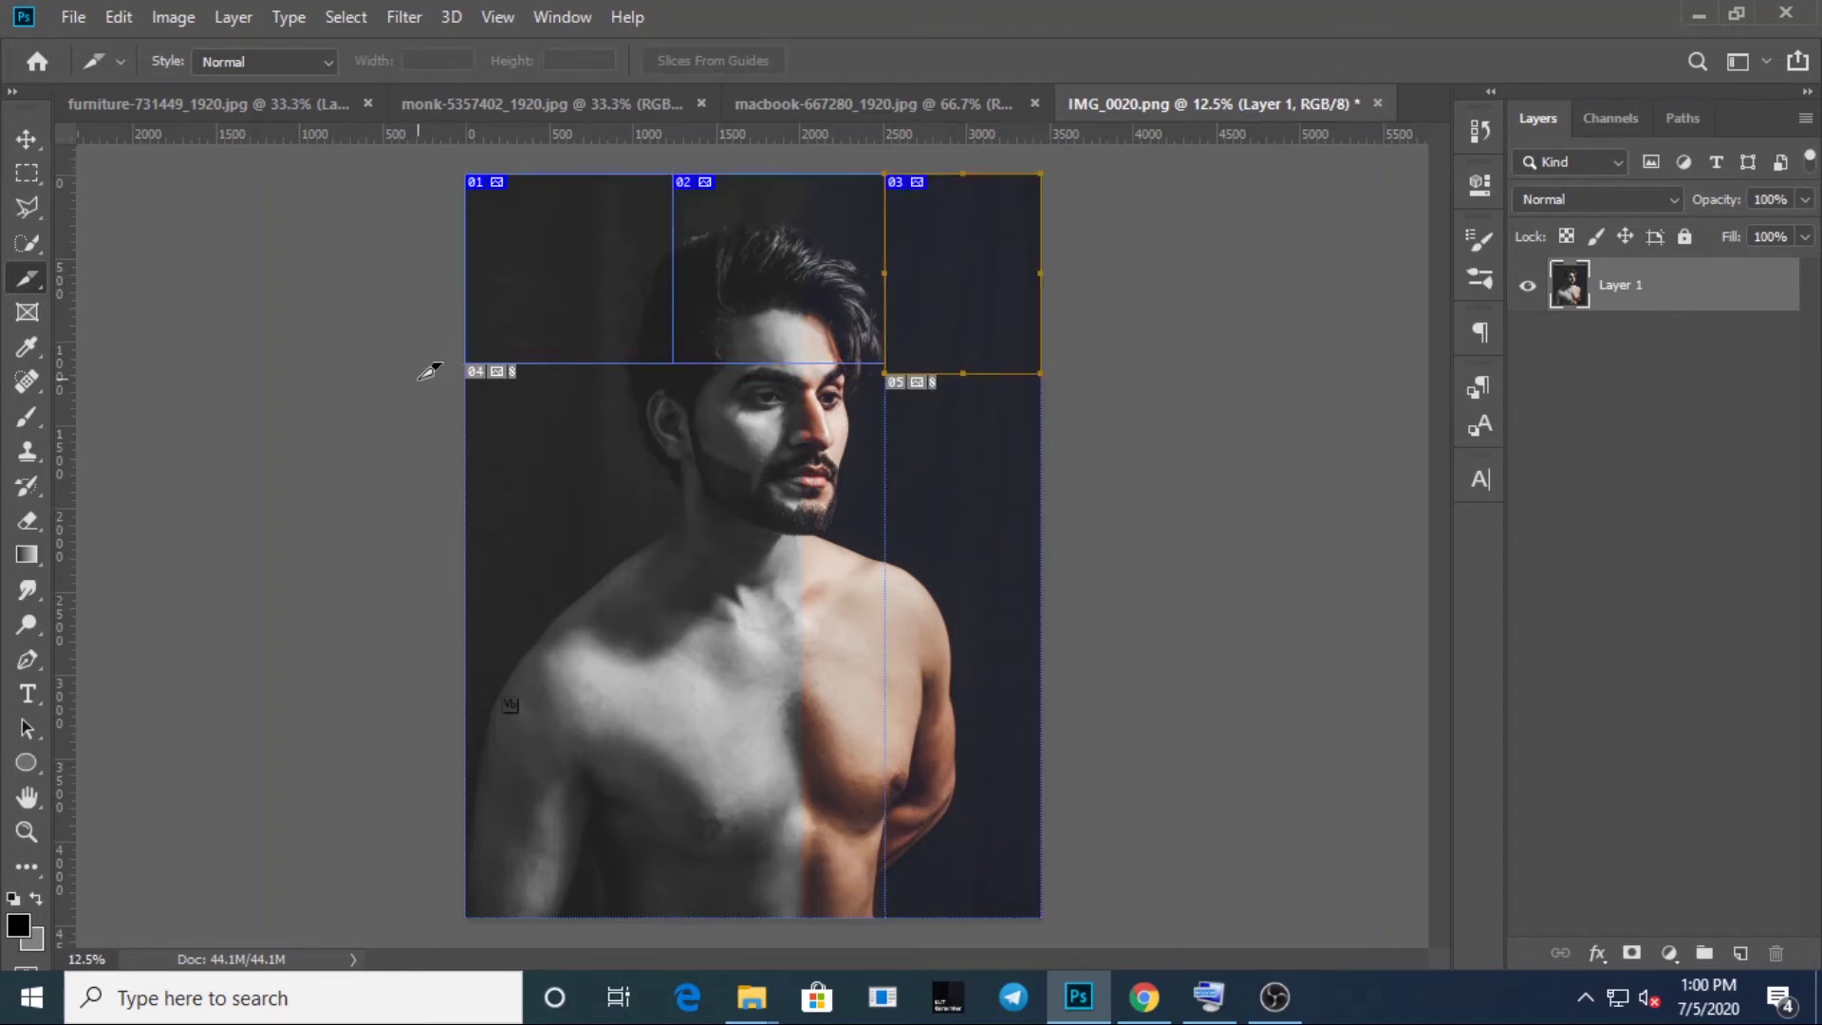
# - Try three more slices below the upper row, and undo them together with the row's third slice
pyautogui.moveTo(431, 382); pyautogui.dragTo(753, 563)
pyautogui.moveTo(1097, 459); pyautogui.dragTo(797, 714)
pyautogui.moveTo(465, 596)
pyautogui.mouseDown()
pyautogui.moveTo(744, 834)
pyautogui.moveTo(752, 880)
pyautogui.mouseUp()
pyautogui.hotkey('ctrl', 'z')
pyautogui.hotkey('ctrl', 'z')
pyautogui.hotkey('ctrl', 'z')
pyautogui.hotkey('ctrl', 'z')
# - Redraw the third slice of the upper row with its lower edge level with the other two
pyautogui.moveTo(887, 160); pyautogui.dragTo(1081, 363)
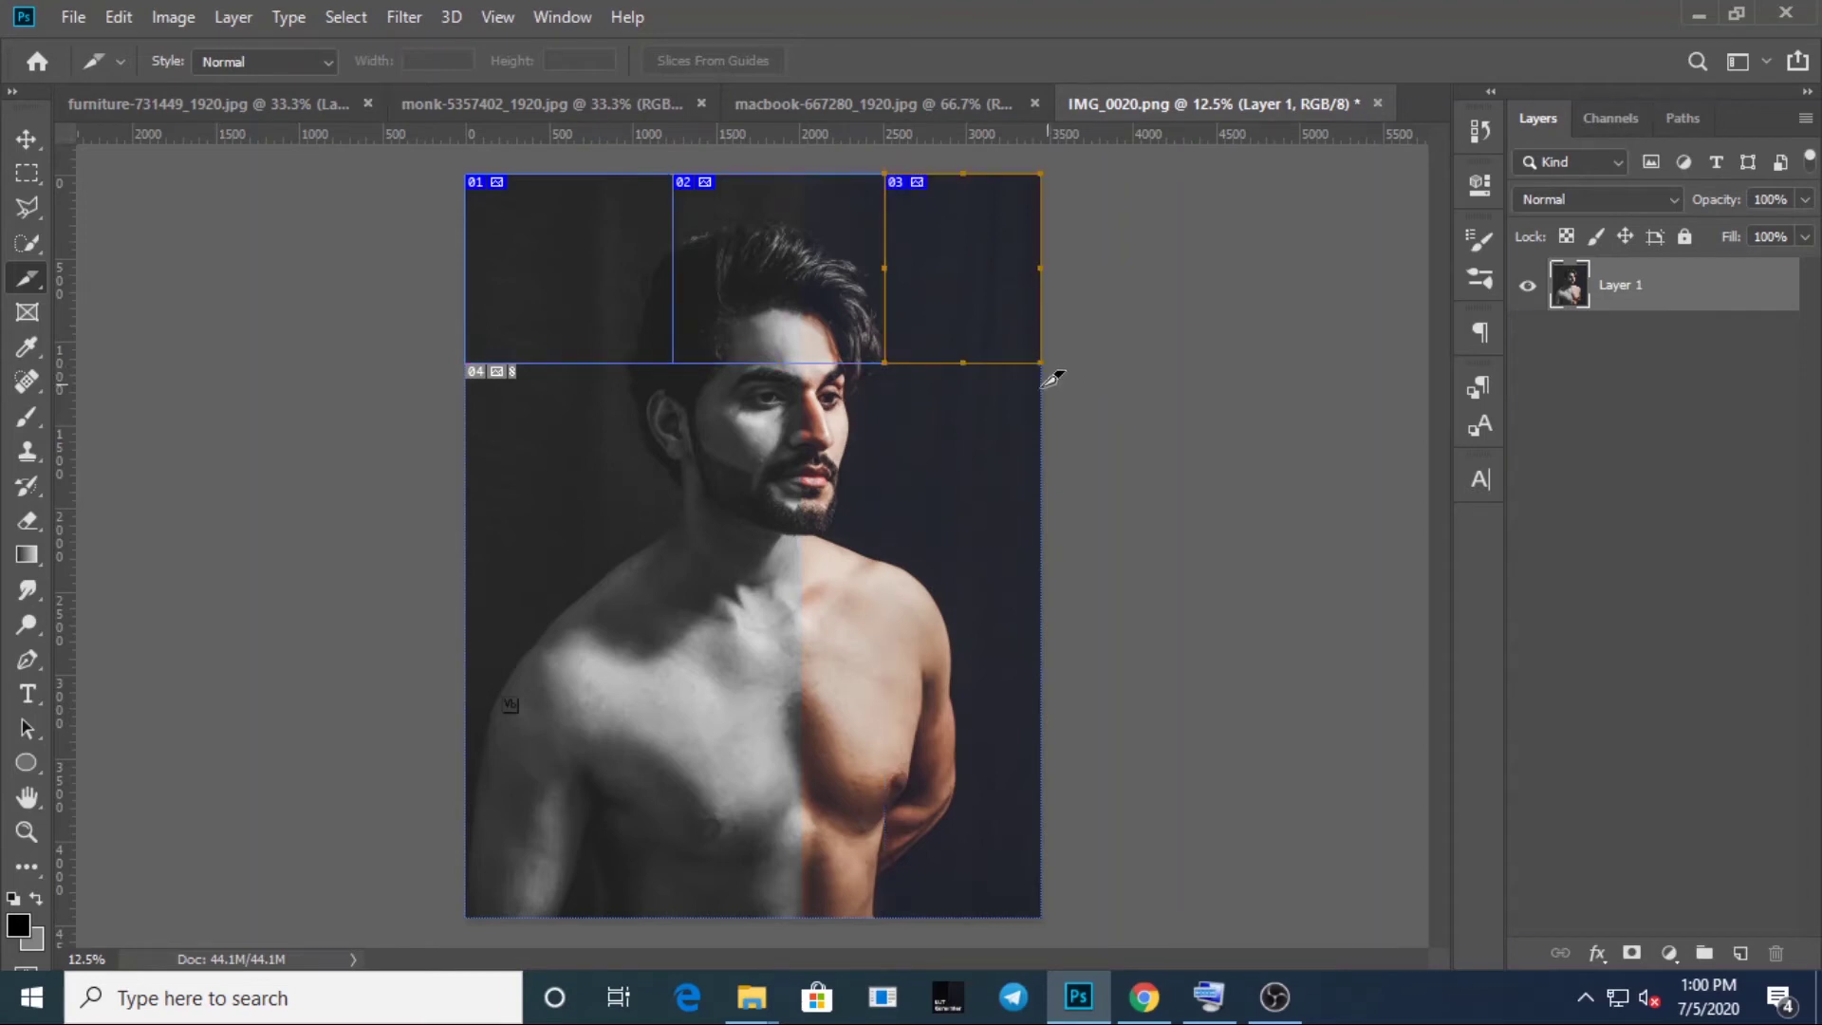
# - Draw a second row of three slices across the portrait and one slice below it at the left edge
pyautogui.moveTo(441, 365); pyautogui.dragTo(674, 546)
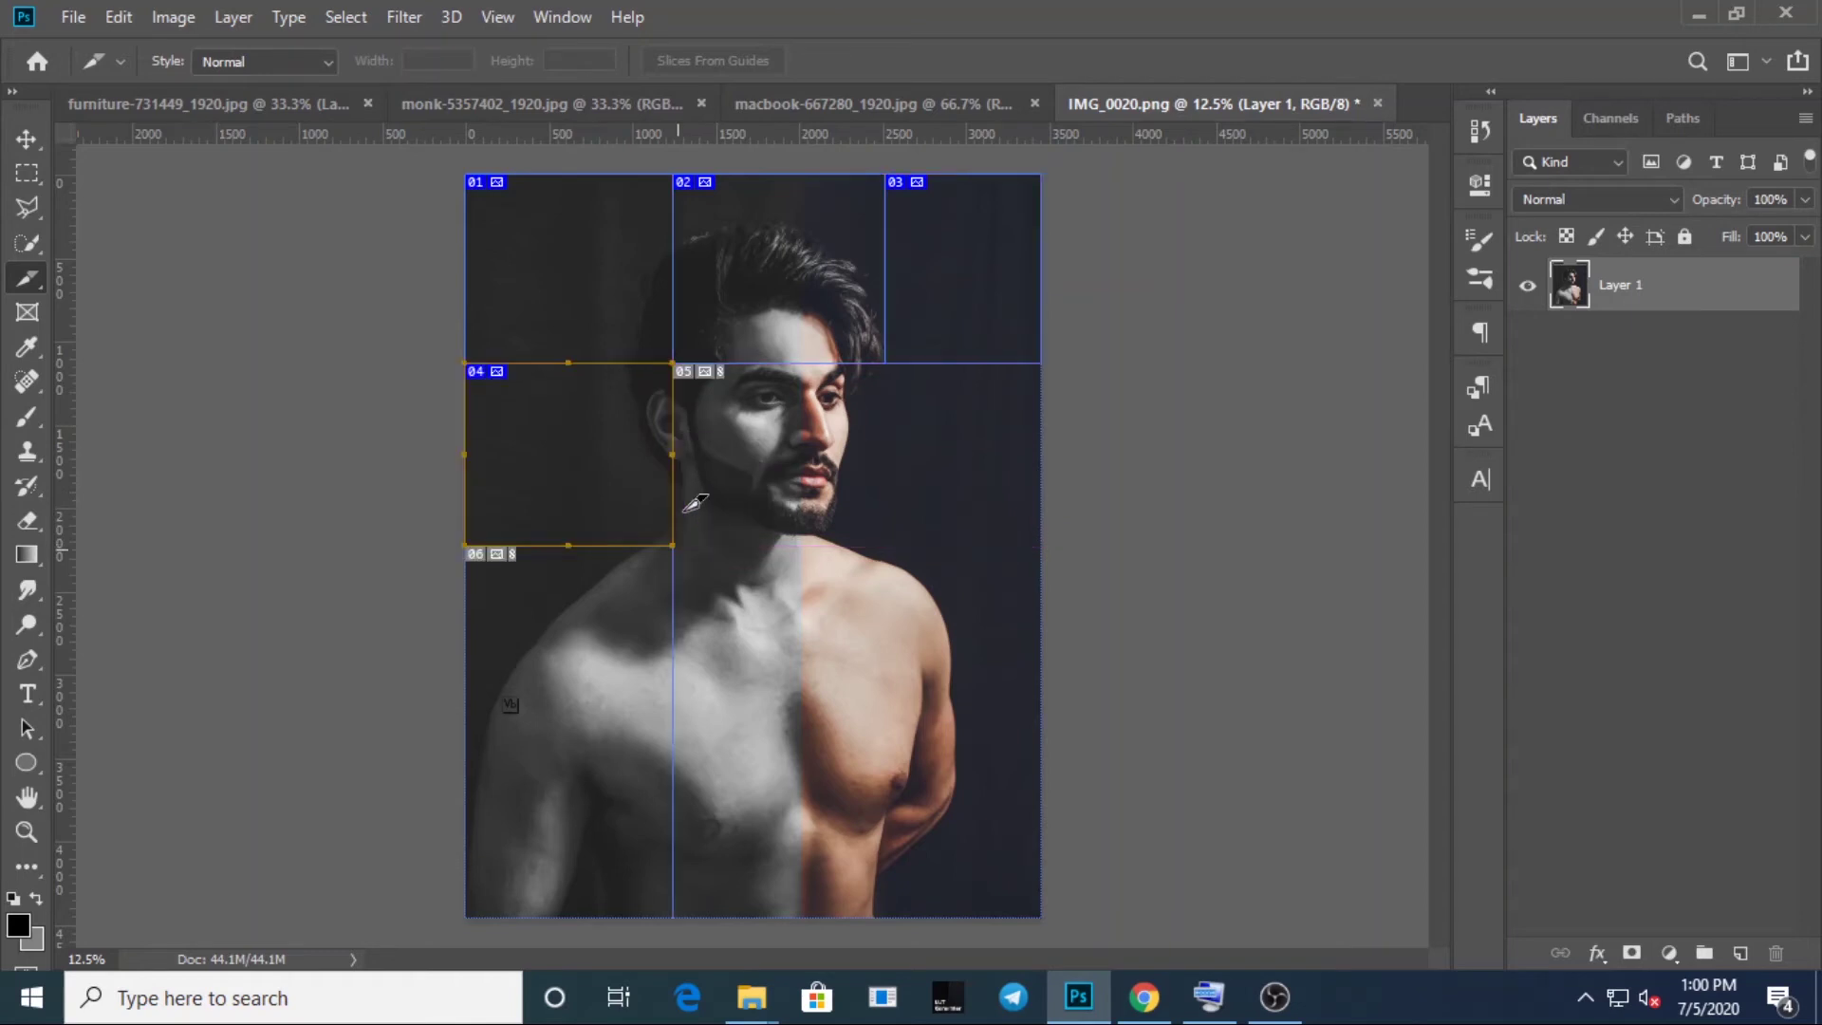
pyautogui.moveTo(674, 364); pyautogui.dragTo(885, 546)
pyautogui.moveTo(885, 364); pyautogui.dragTo(1073, 541)
pyautogui.moveTo(425, 544); pyautogui.dragTo(673, 765)
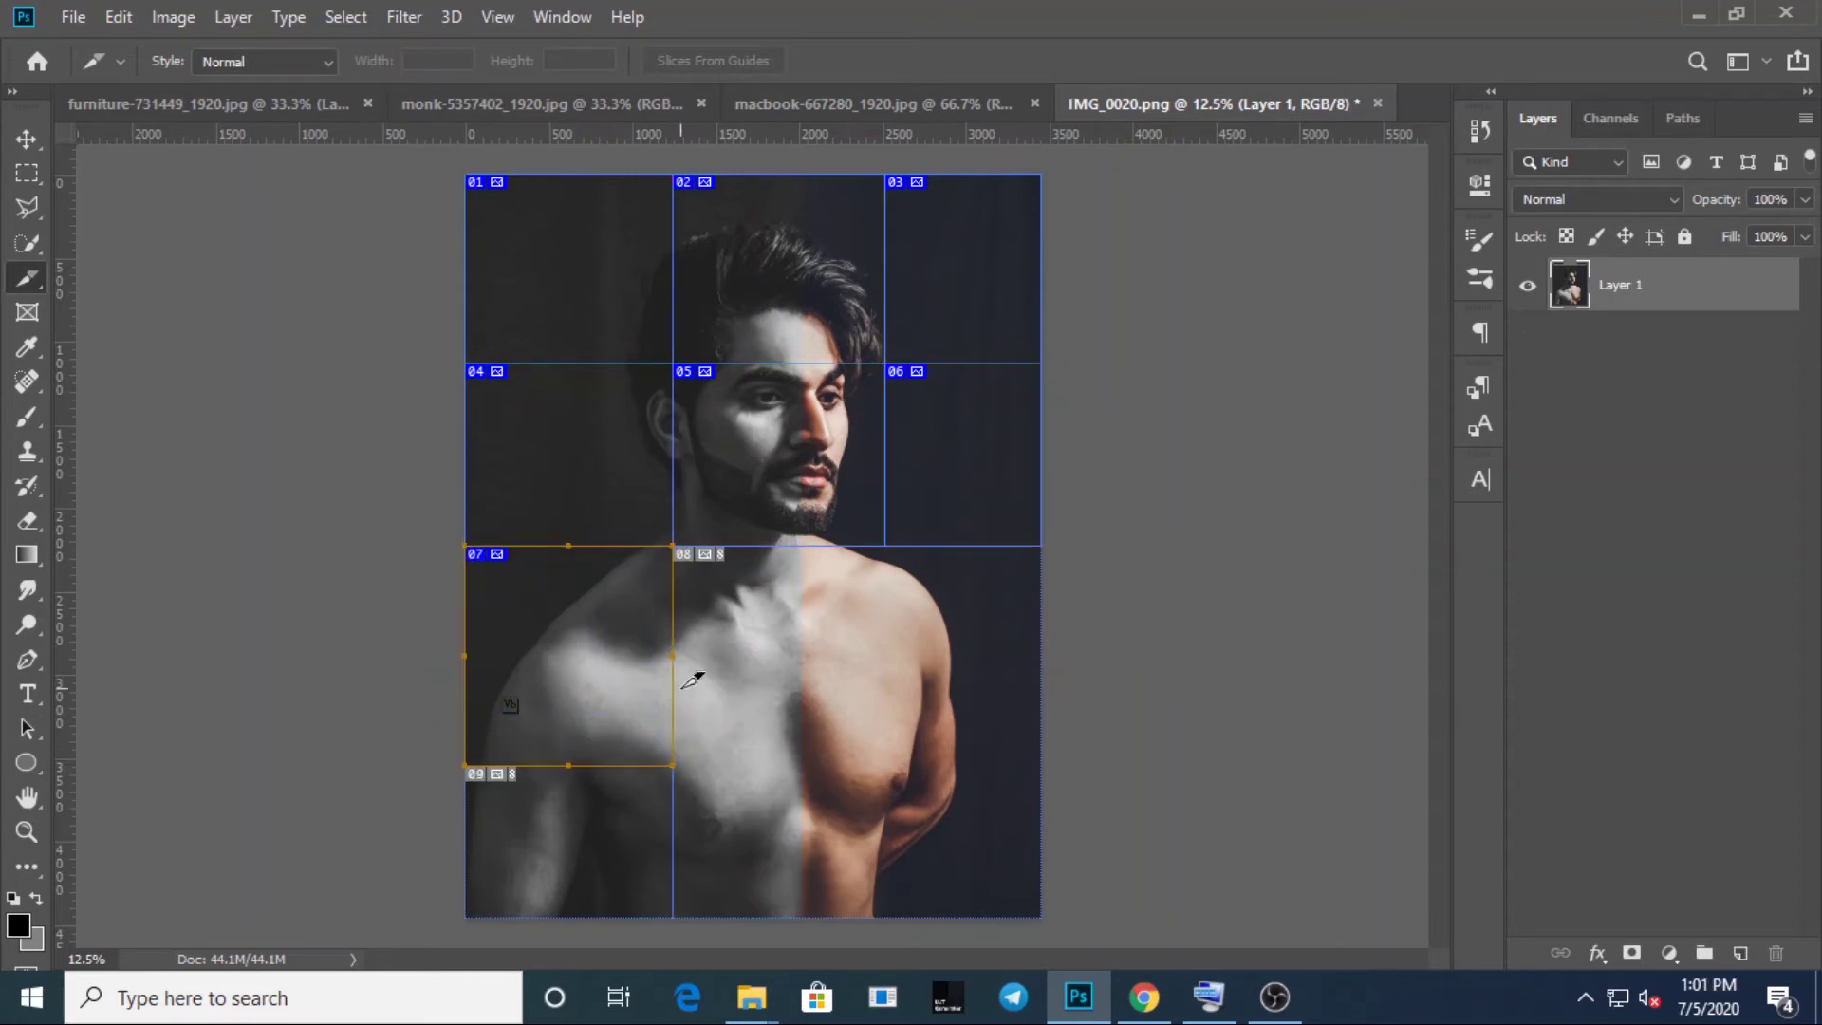
# - With the Slice Select Tool, move the lowest drawn slice into the middle column, over the chest
pyautogui.click(21, 280)
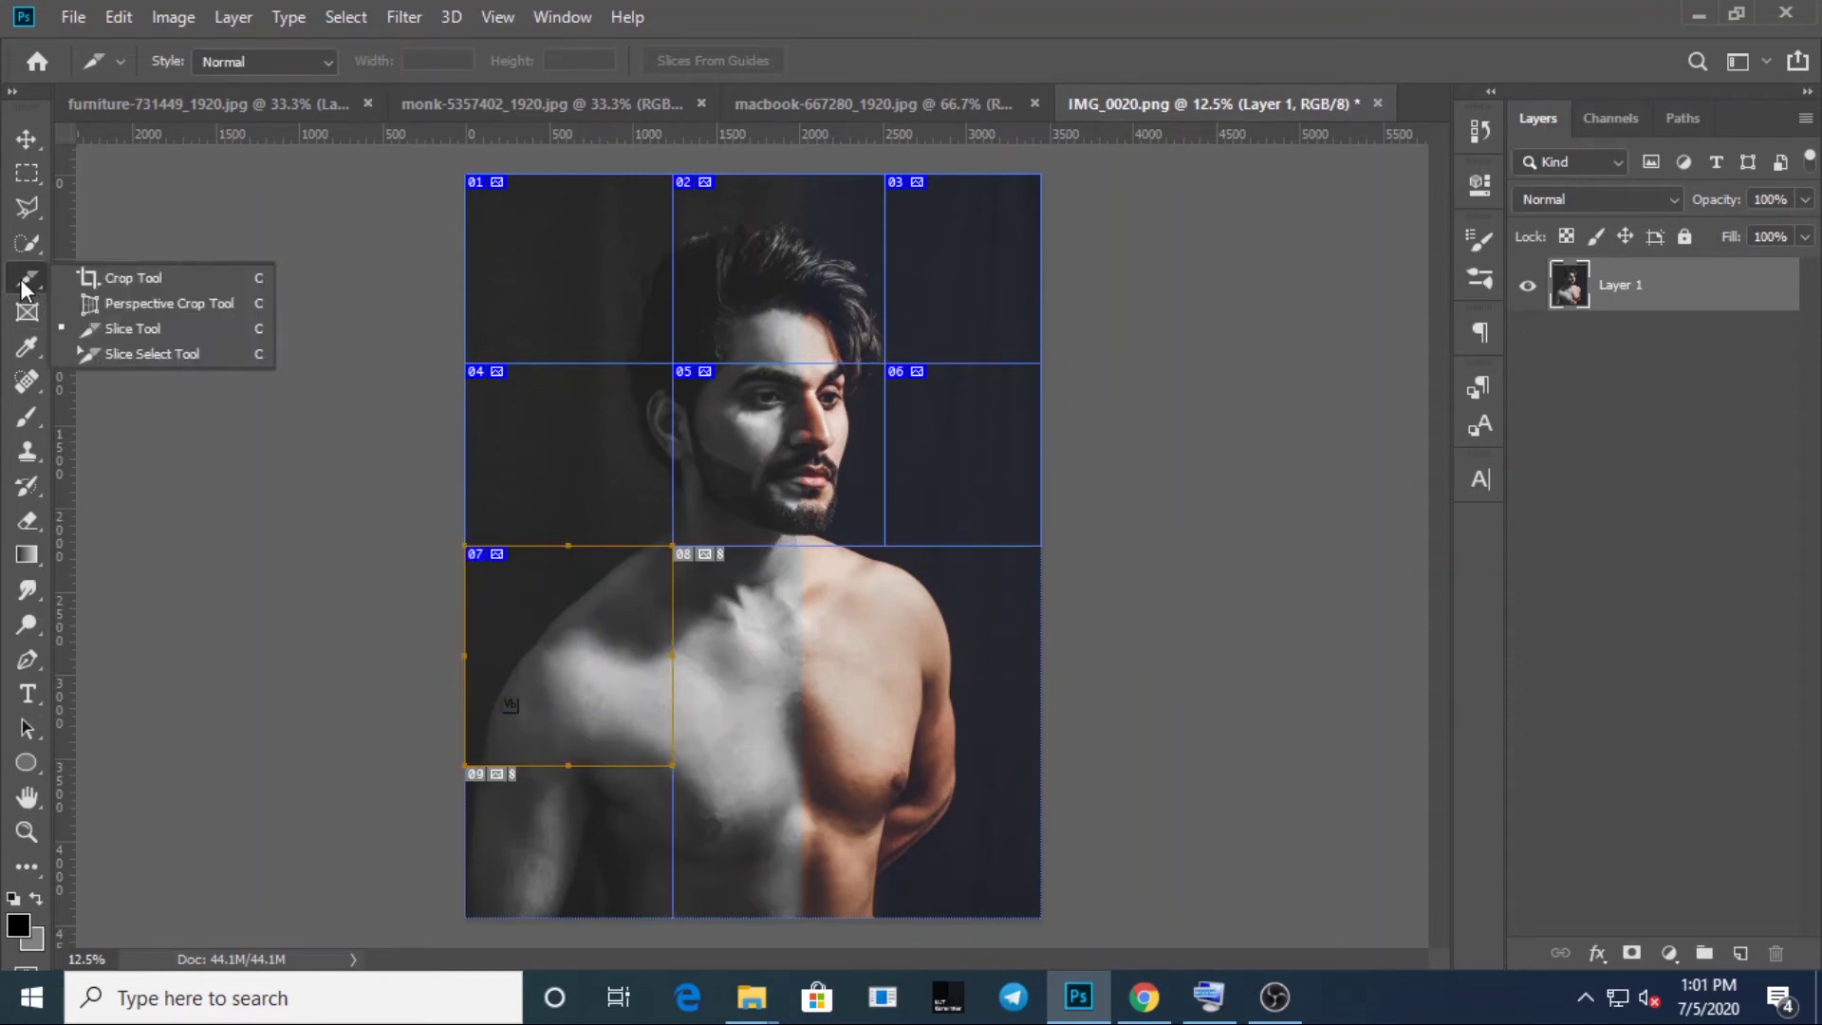
pyautogui.click(112, 355)
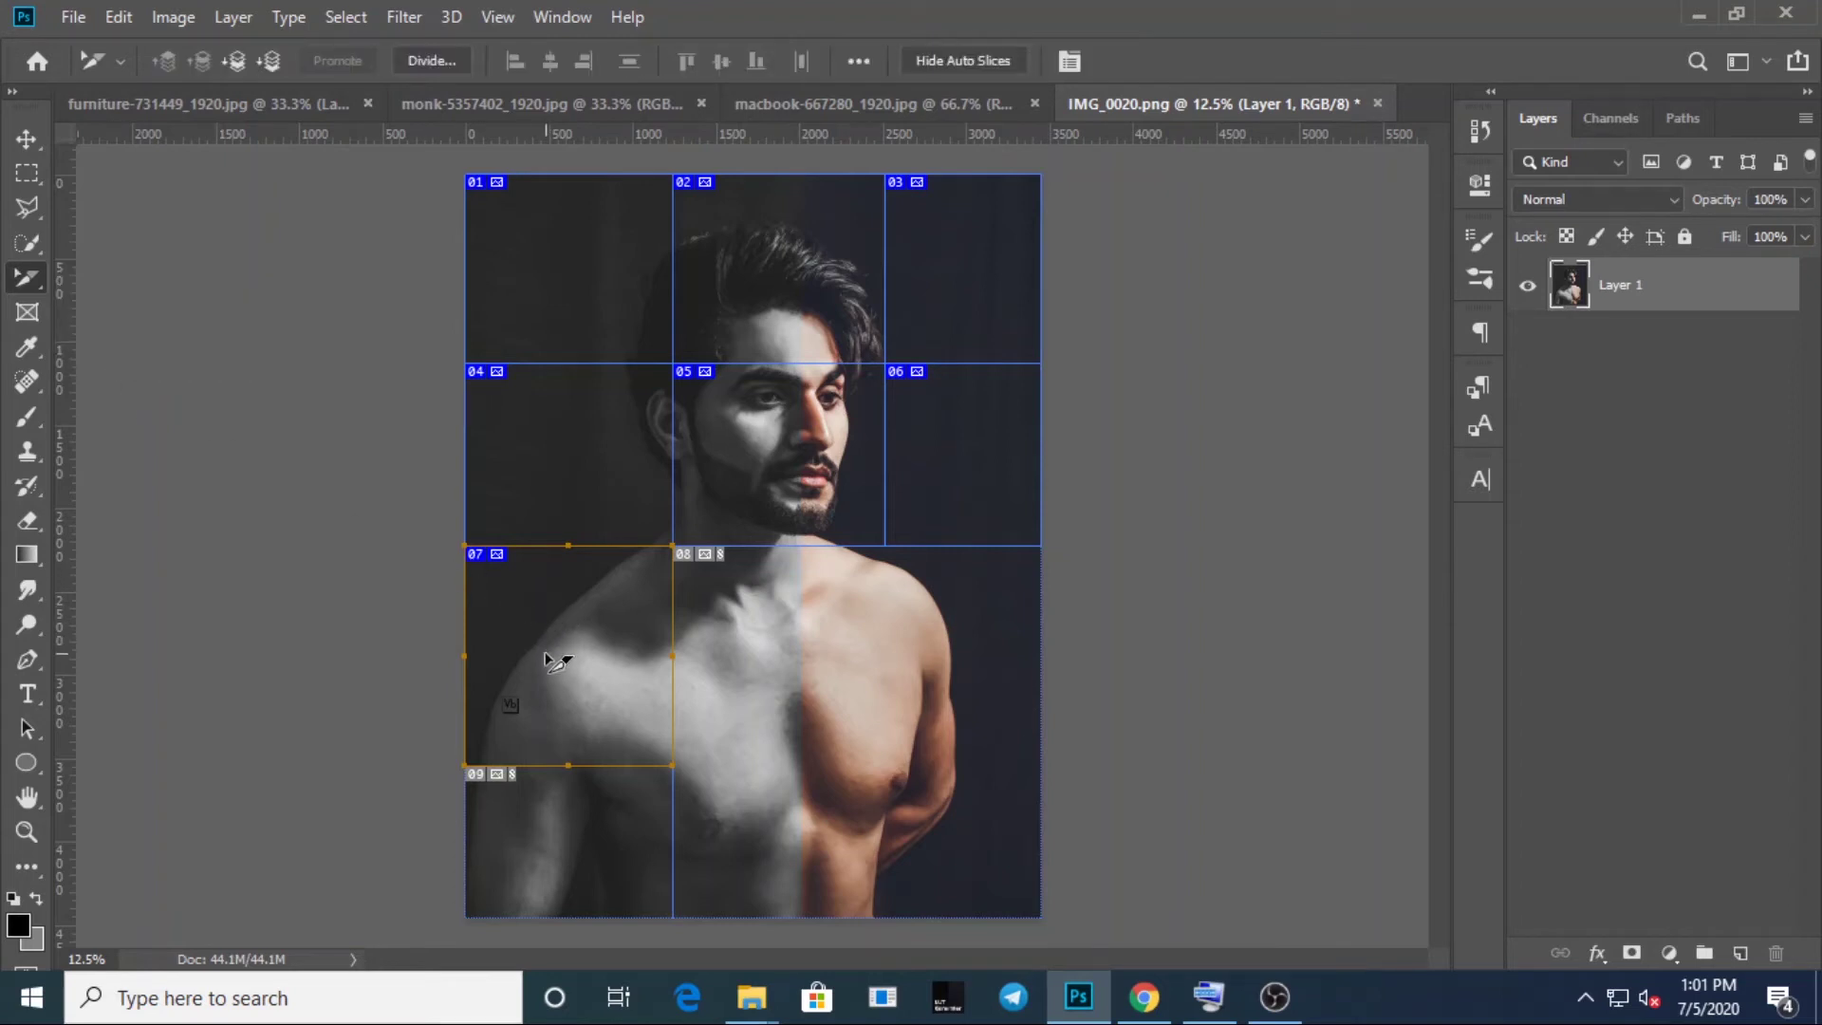
pyautogui.moveTo(560, 662); pyautogui.dragTo(754, 656)
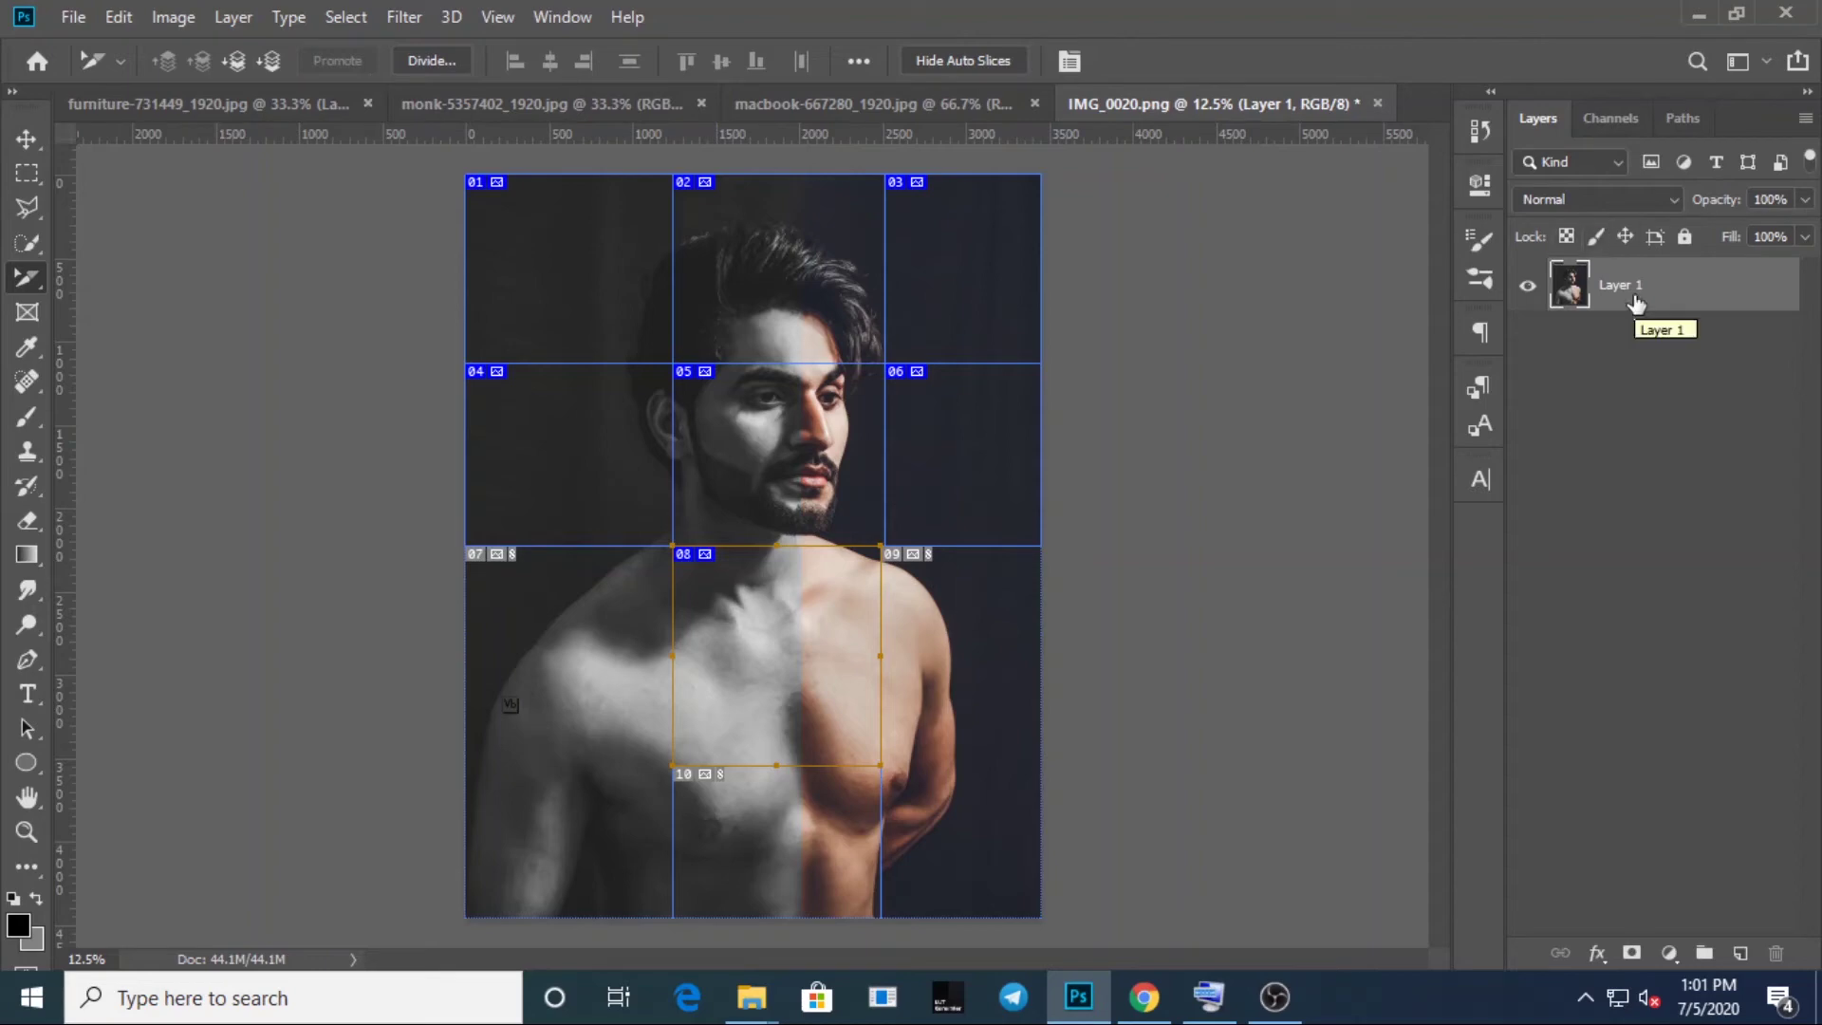
# - Open the portrait in Save for Web (Legacy) and select individual upper- and middle-row slices in the preview
pyautogui.click(76, 16)
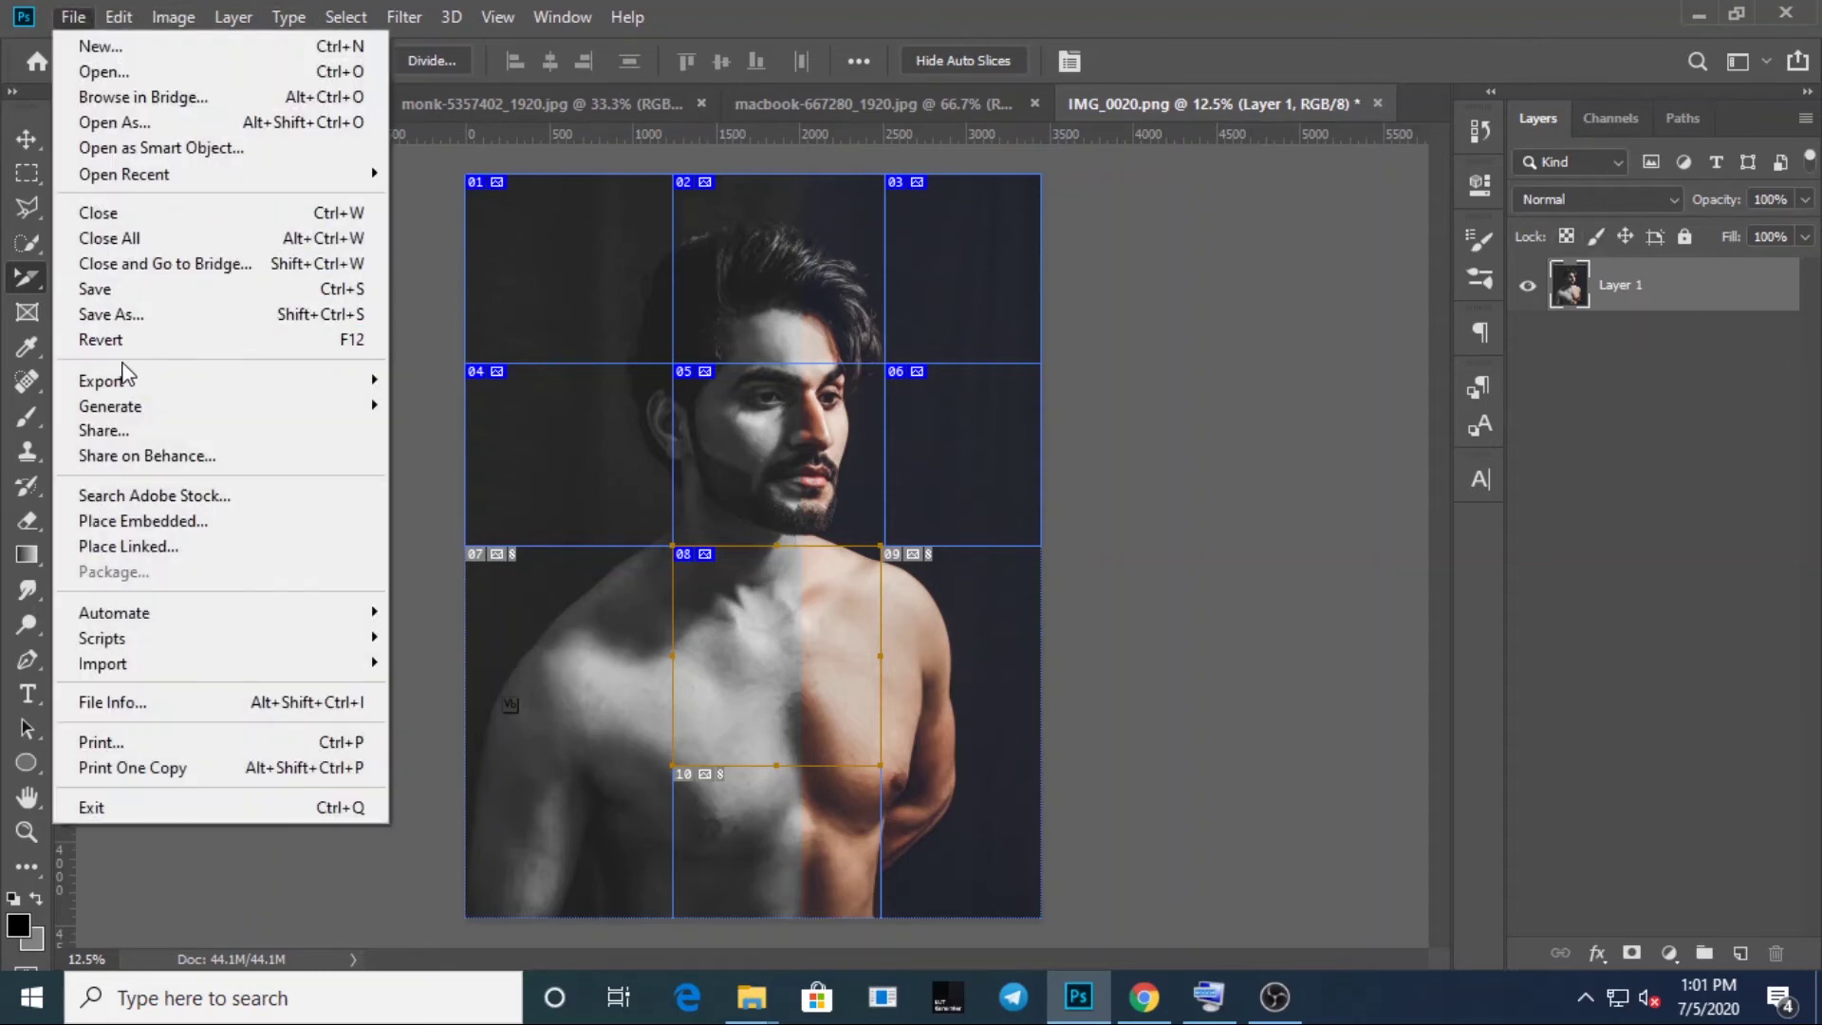
pyautogui.moveTo(193, 392)
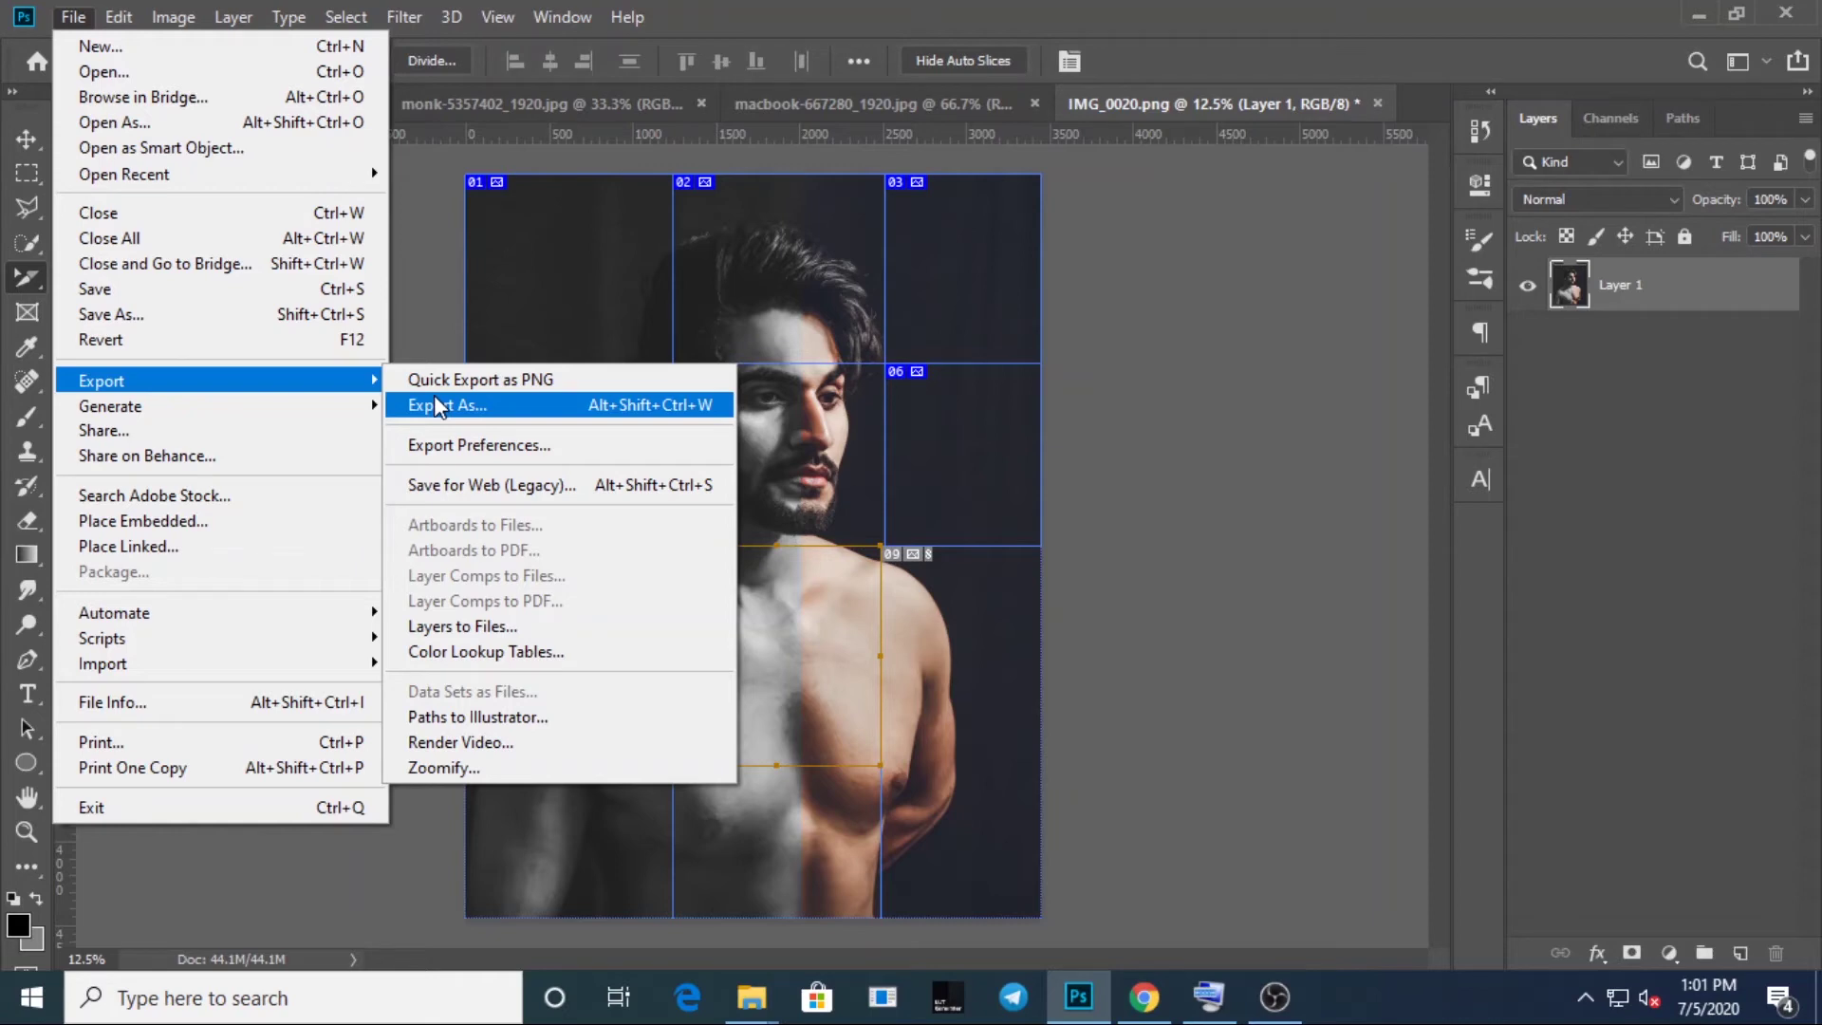
pyautogui.click(471, 481)
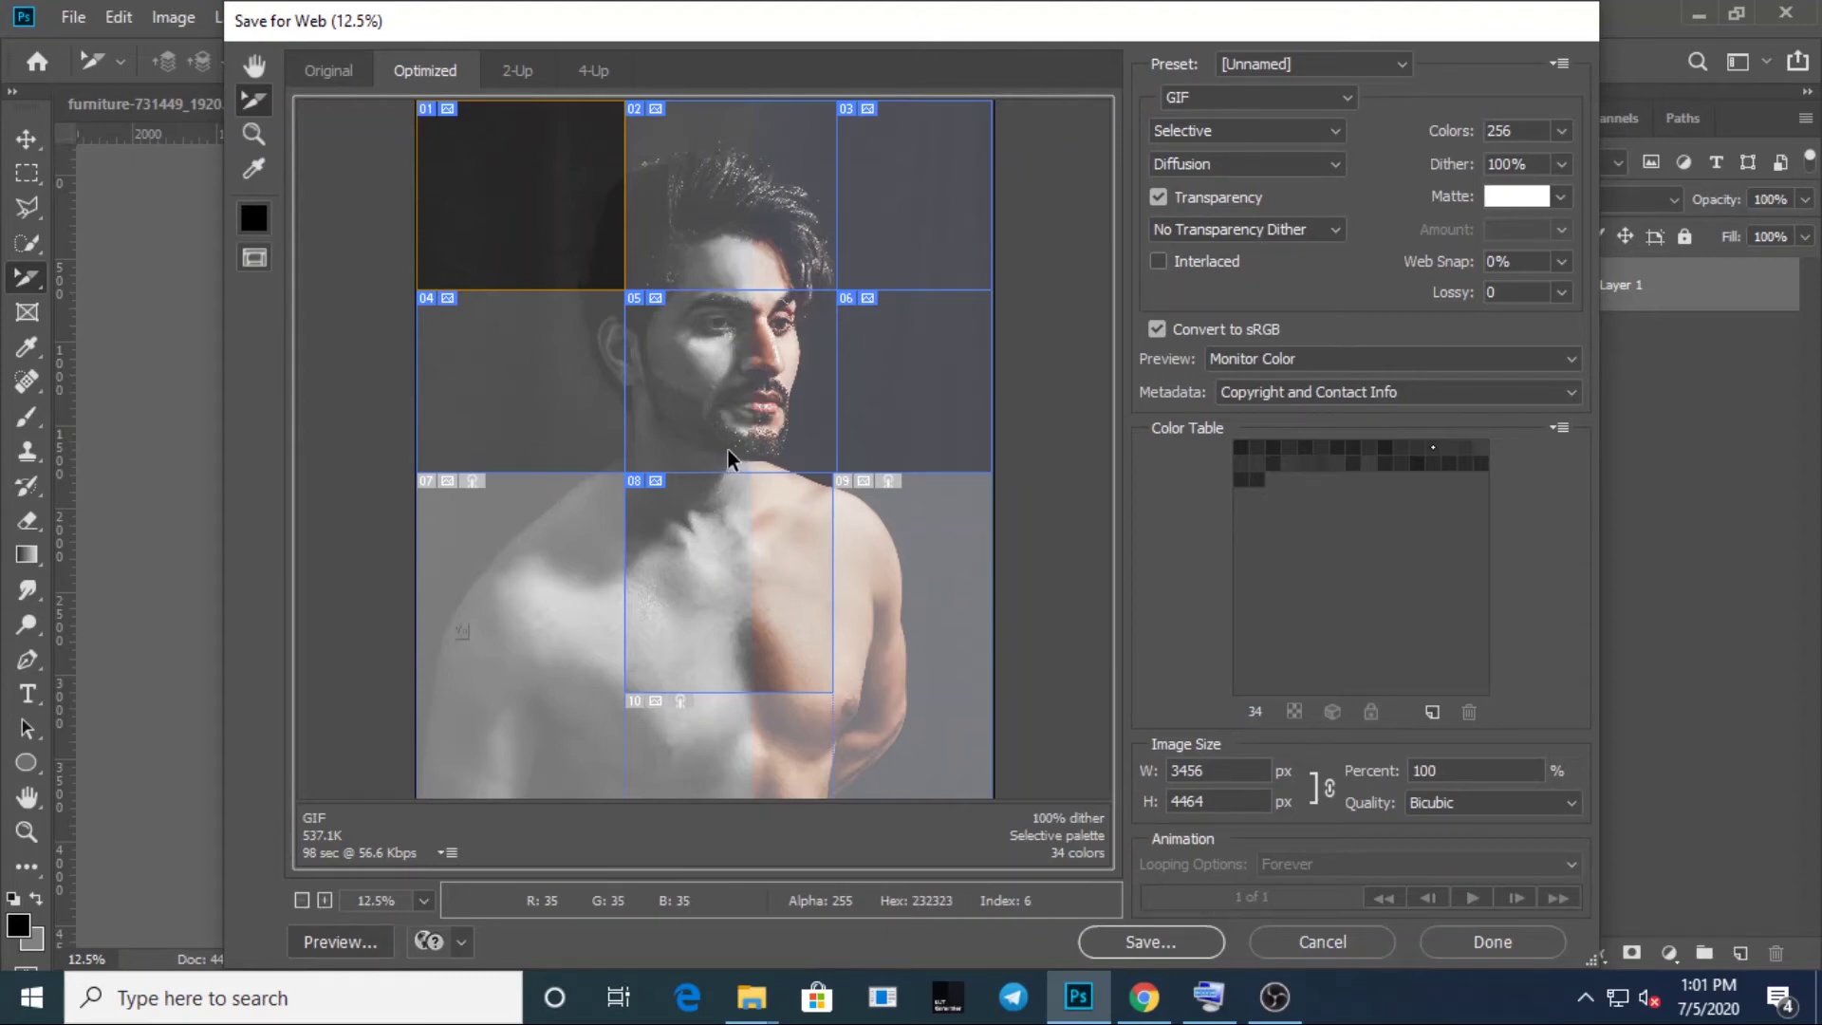
pyautogui.click(738, 236)
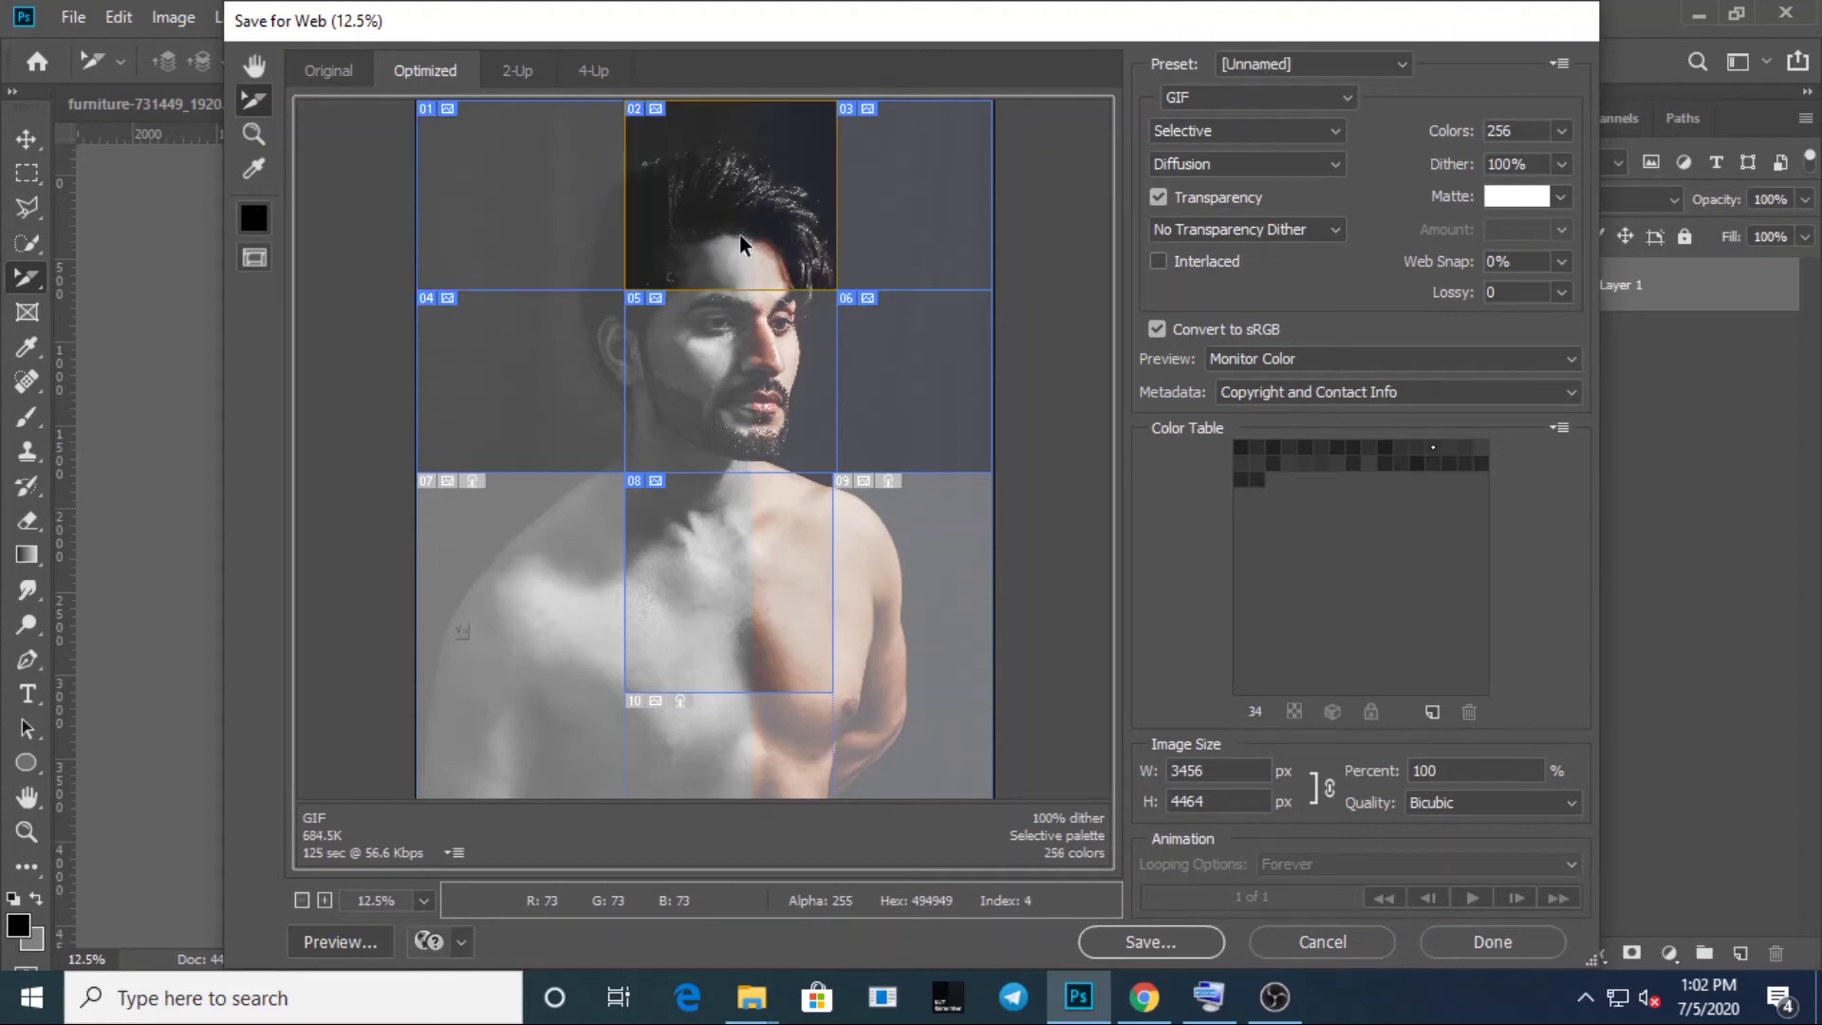
pyautogui.click(898, 225)
pyautogui.click(918, 374)
pyautogui.click(753, 353)
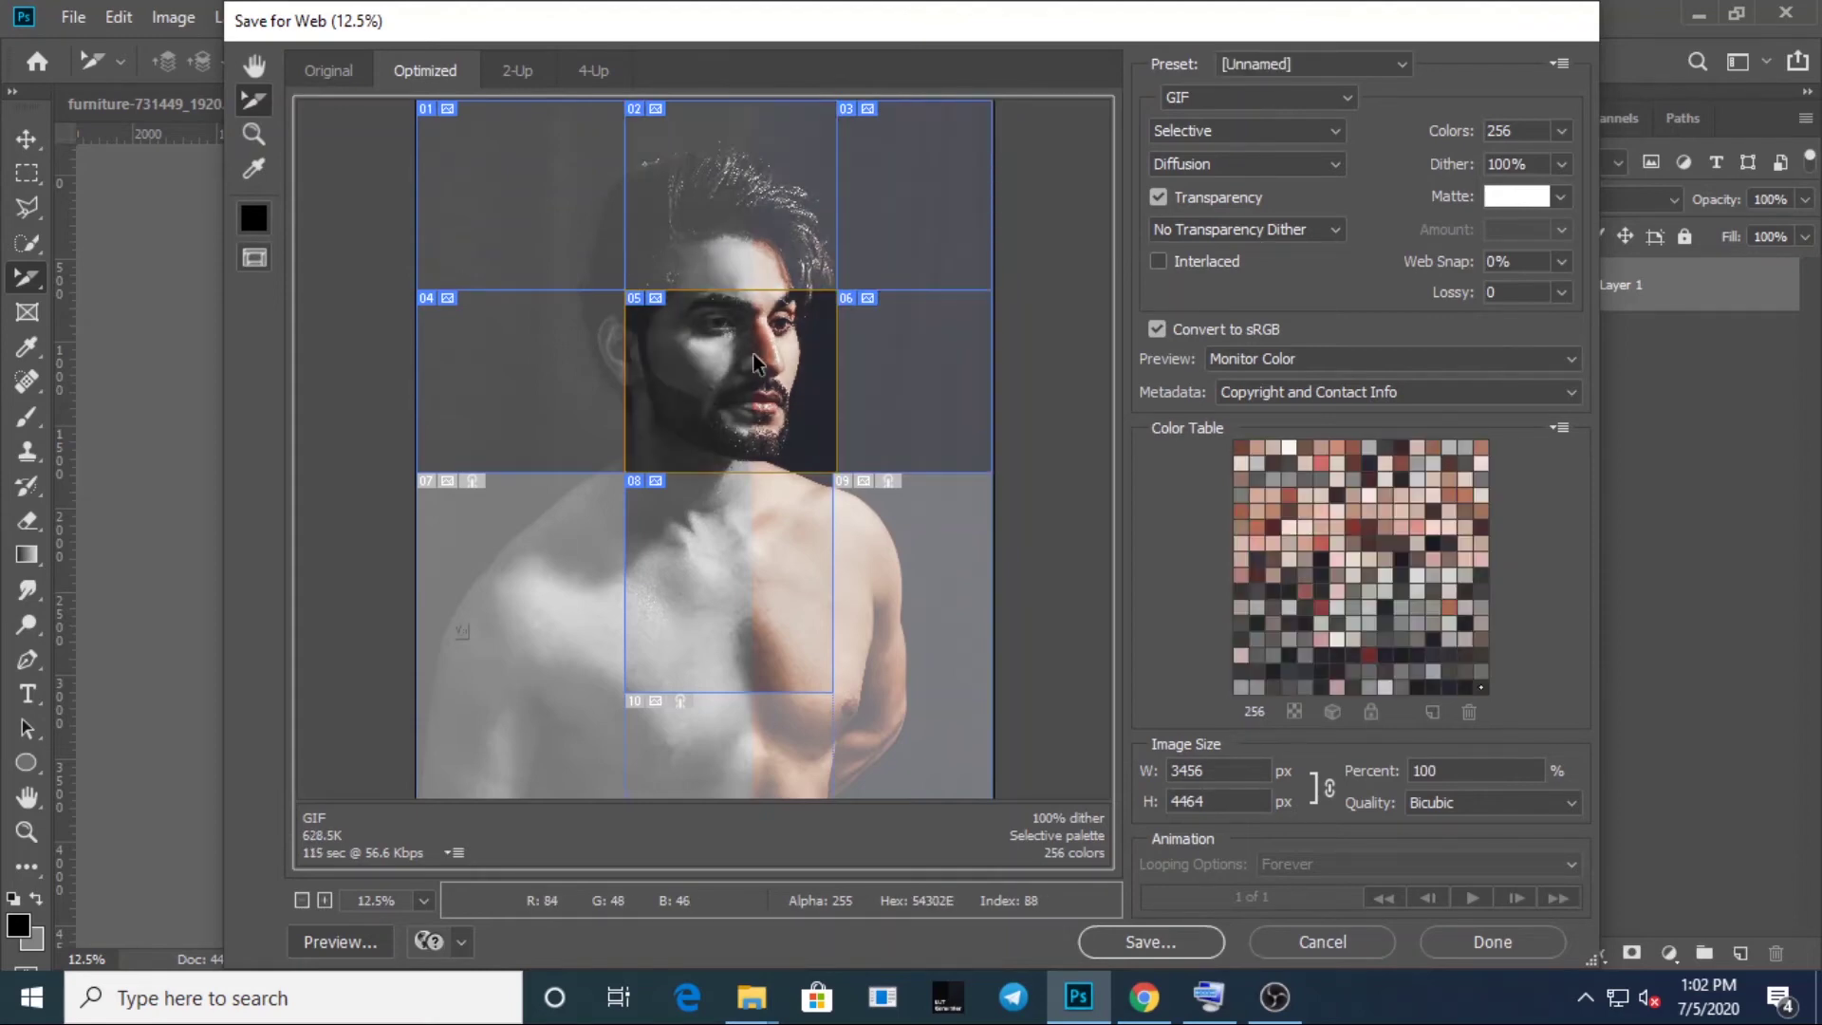
pyautogui.click(807, 271)
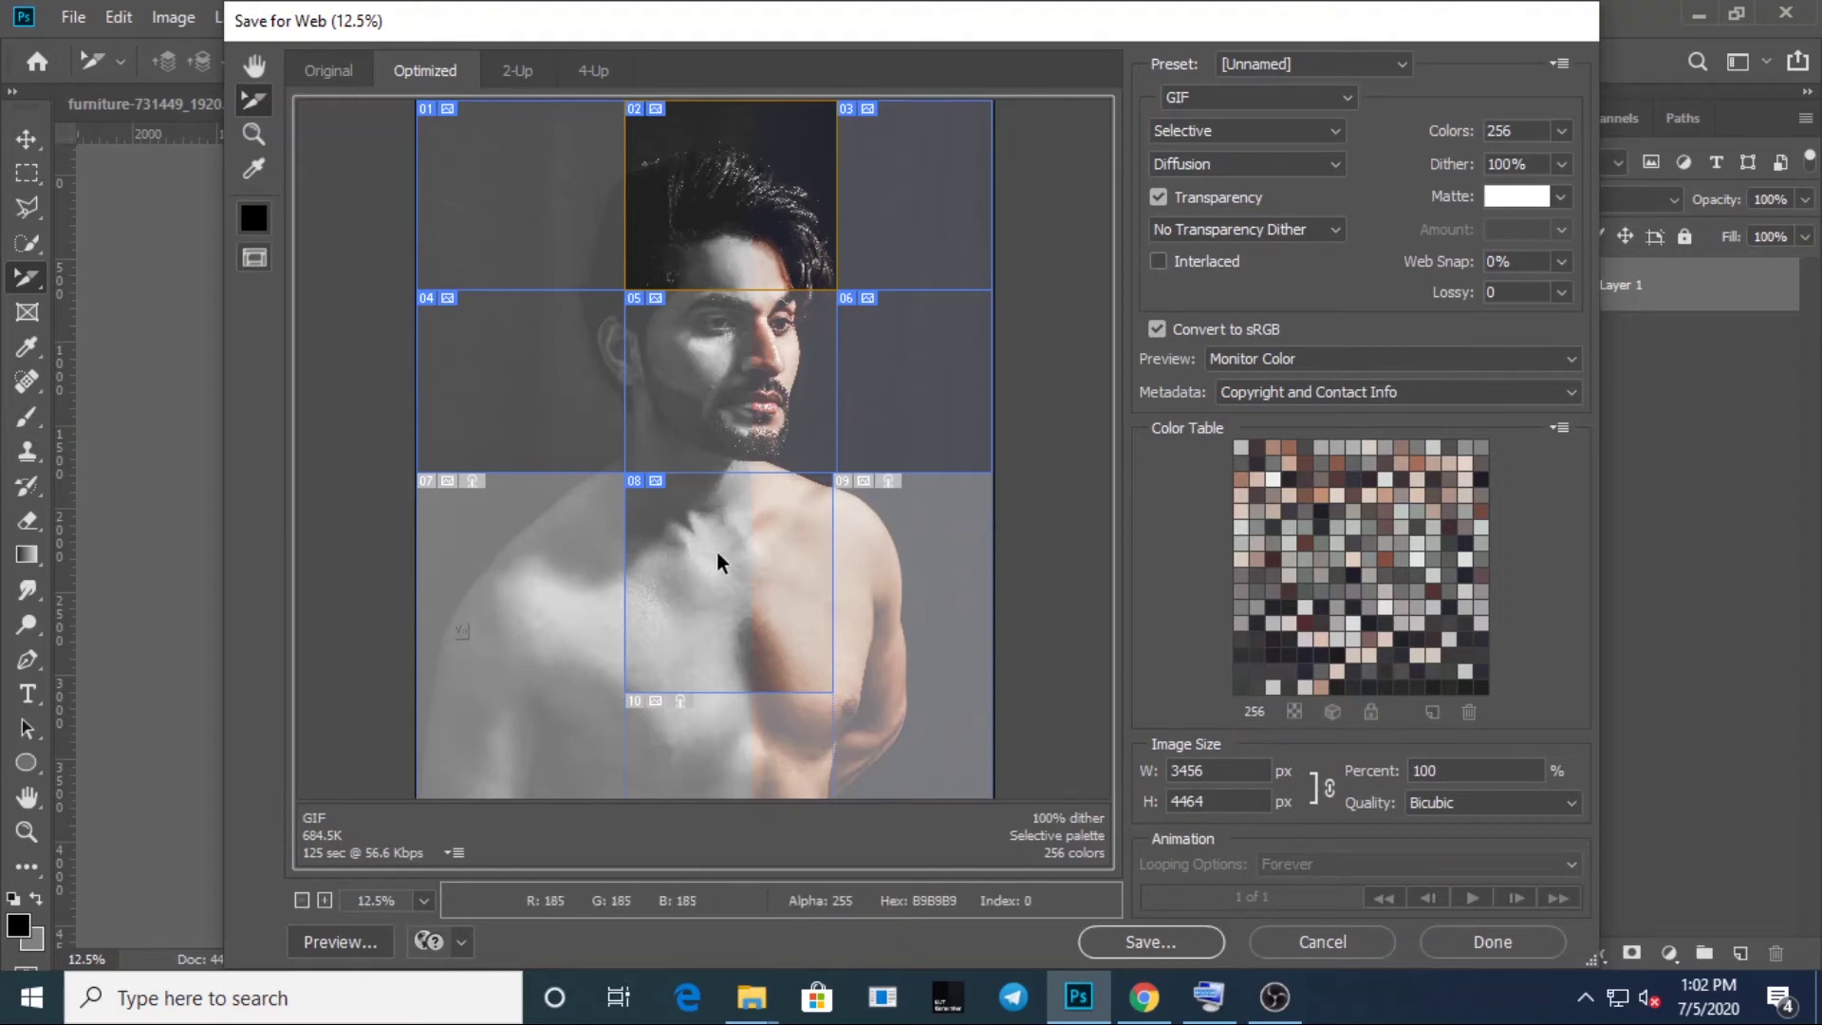
# - Select all the slices in the export preview and zoom it out to 6.3%
pyautogui.moveTo(374, 134); pyautogui.dragTo(1027, 562)
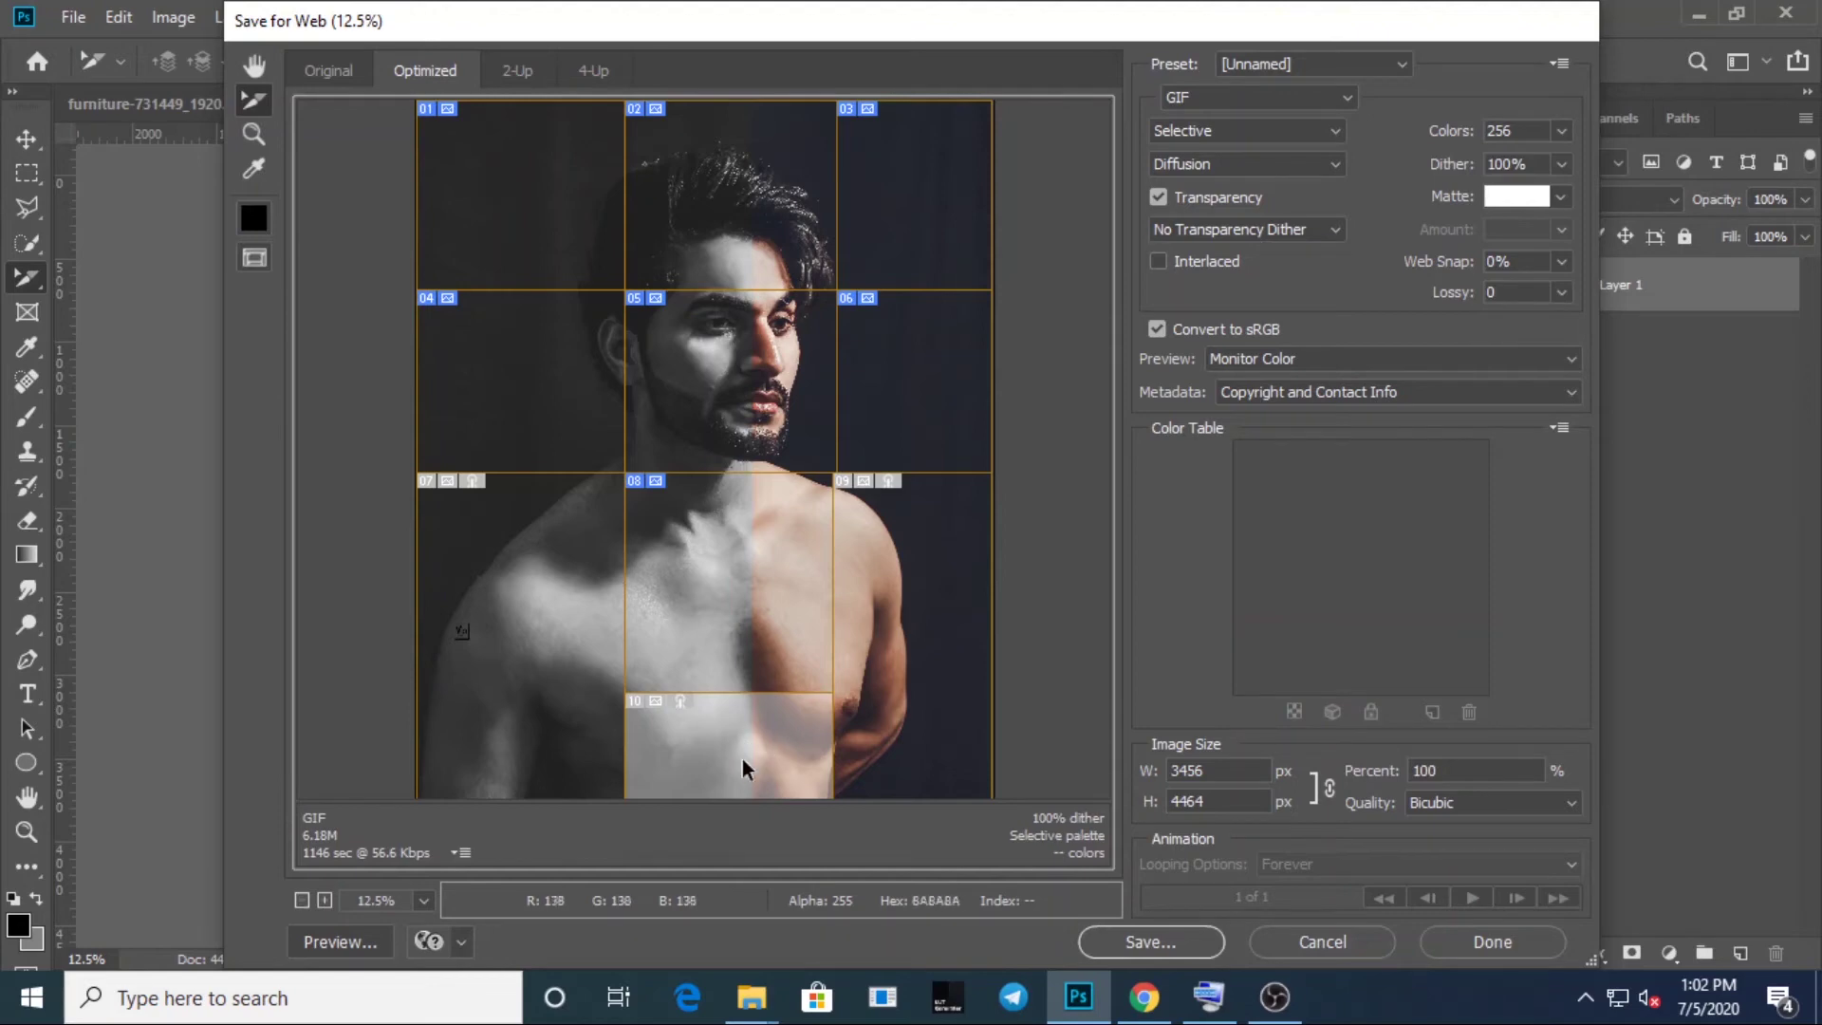
pyautogui.moveTo(402, 192); pyautogui.dragTo(1058, 755)
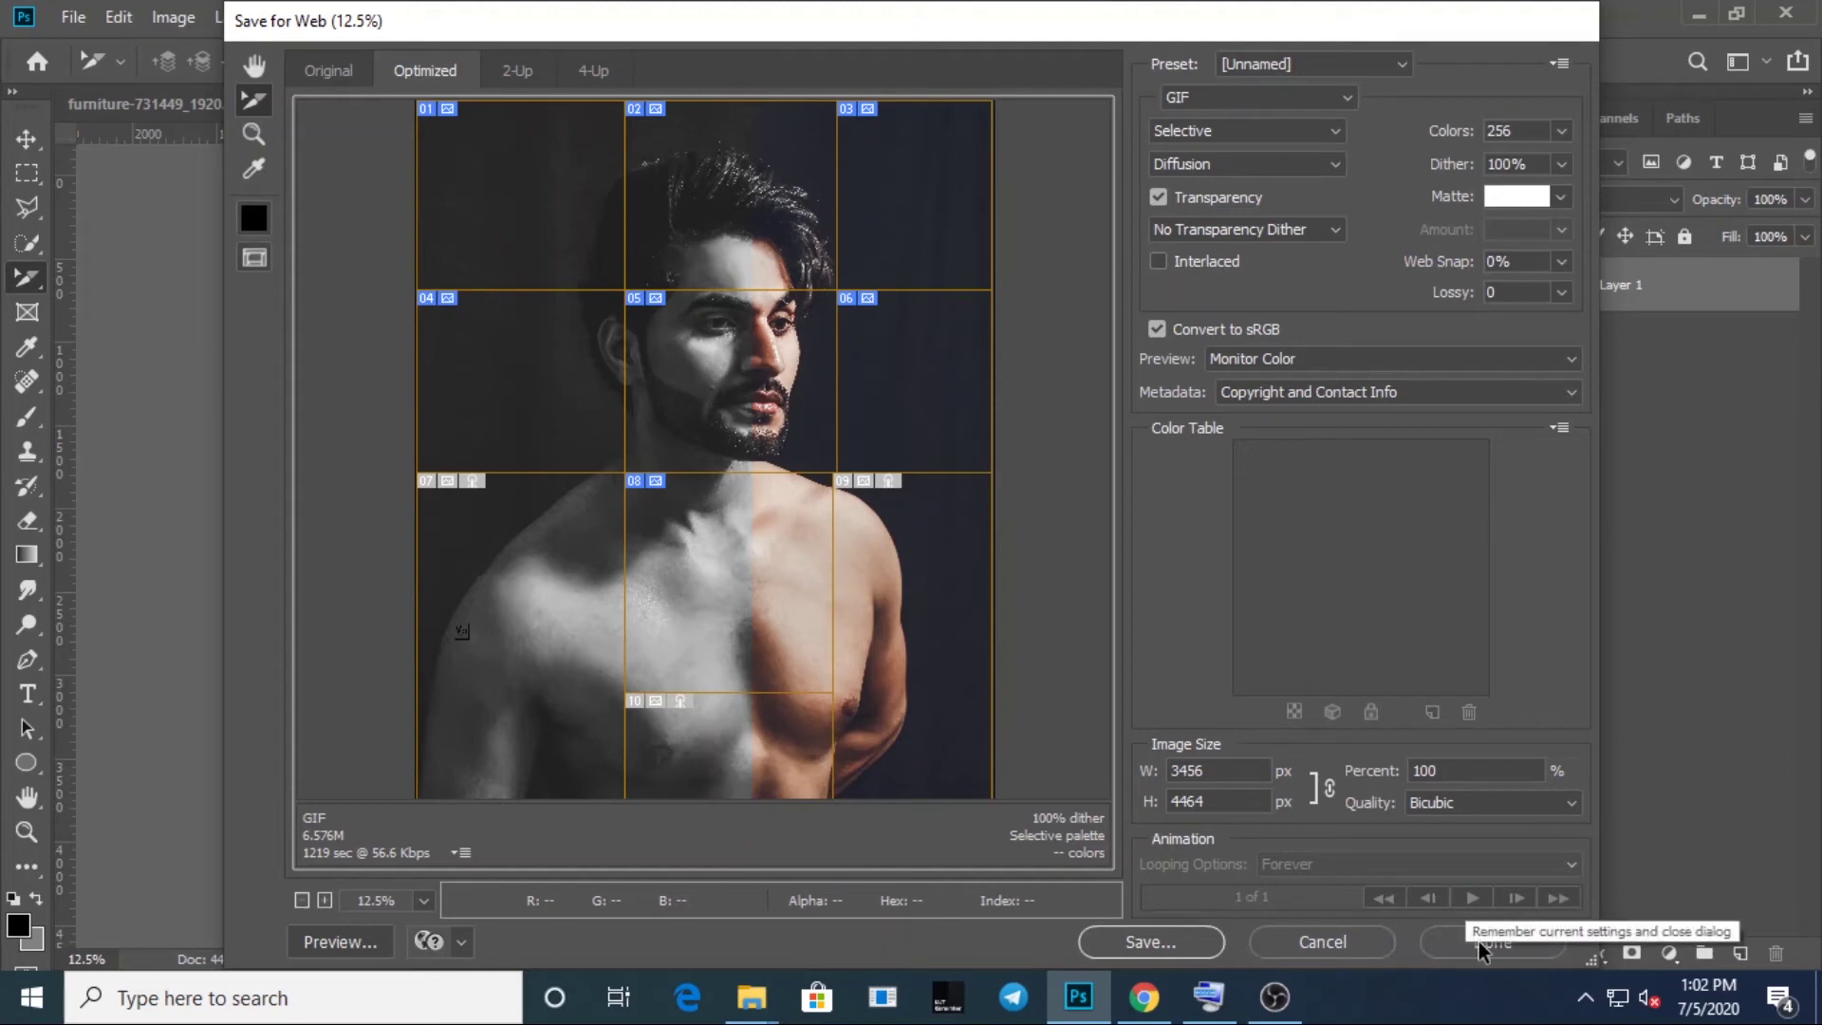
pyautogui.hotkey('ctrl', '-')
# - Save all slices as Images Only under the name IMG_0020 in the .aux folder inside Restored on the Desktop
pyautogui.click(1151, 942)
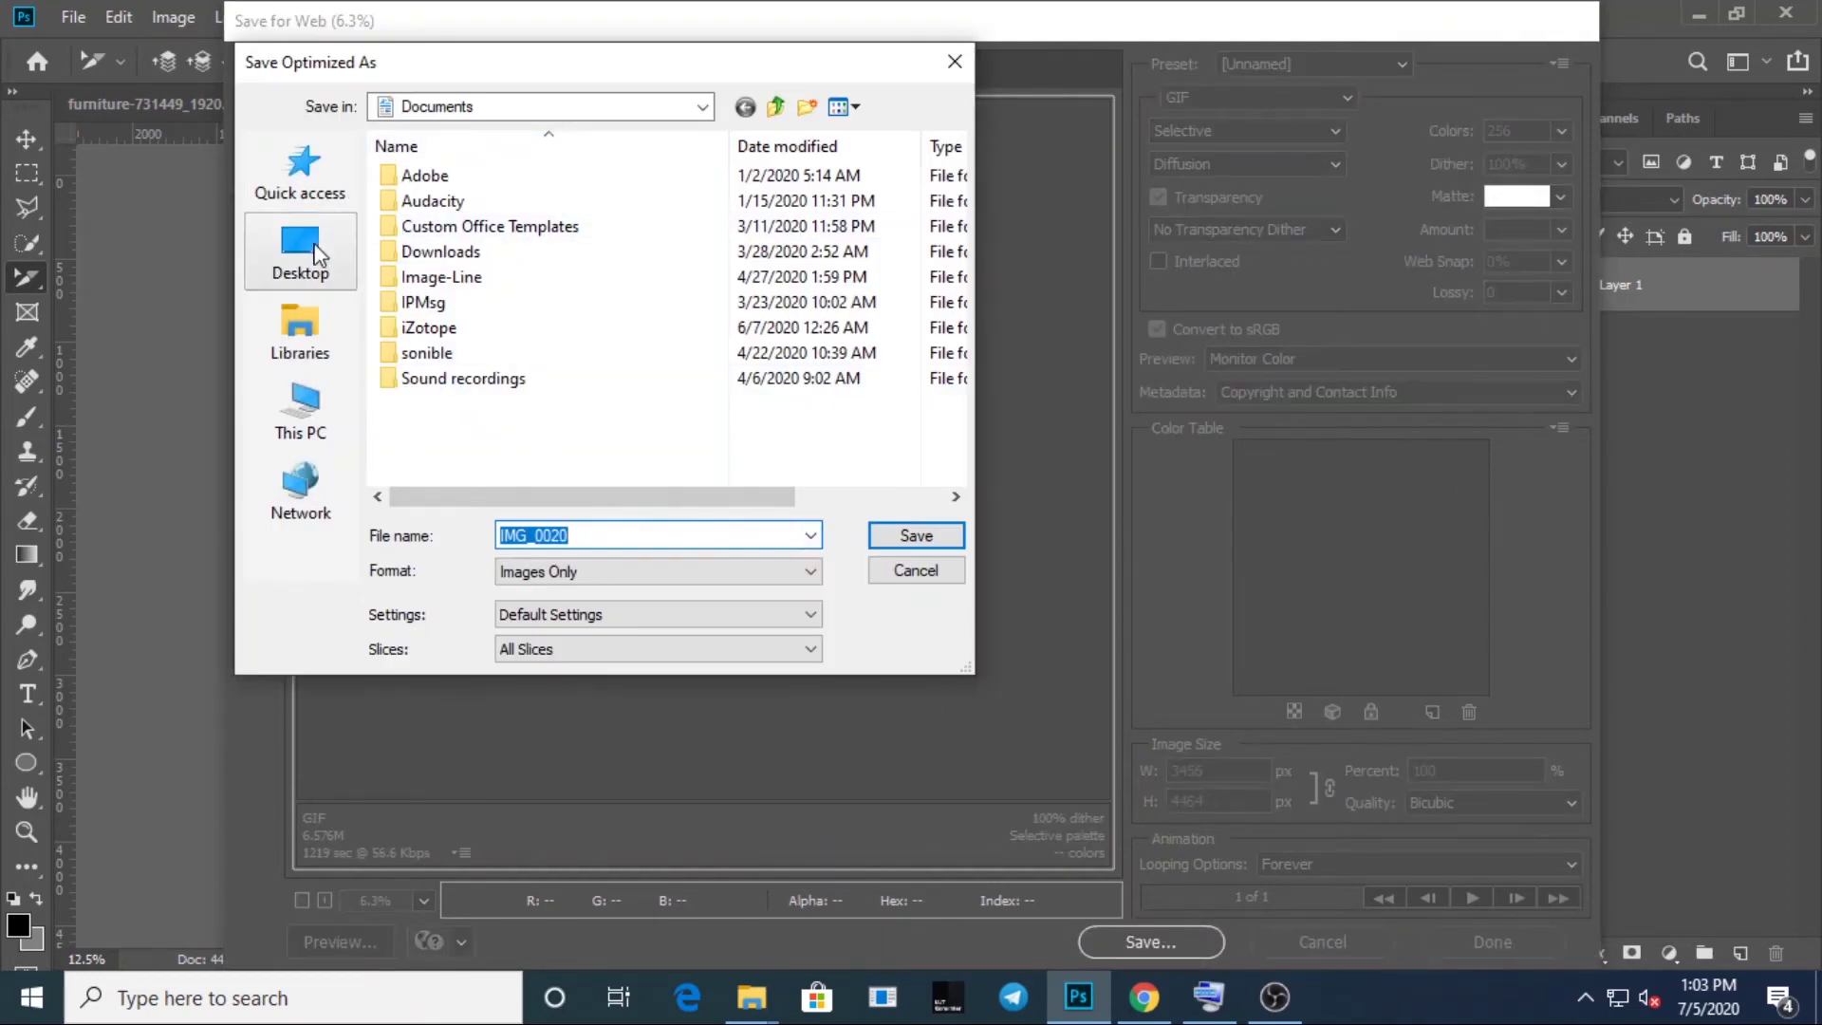
pyautogui.click(310, 253)
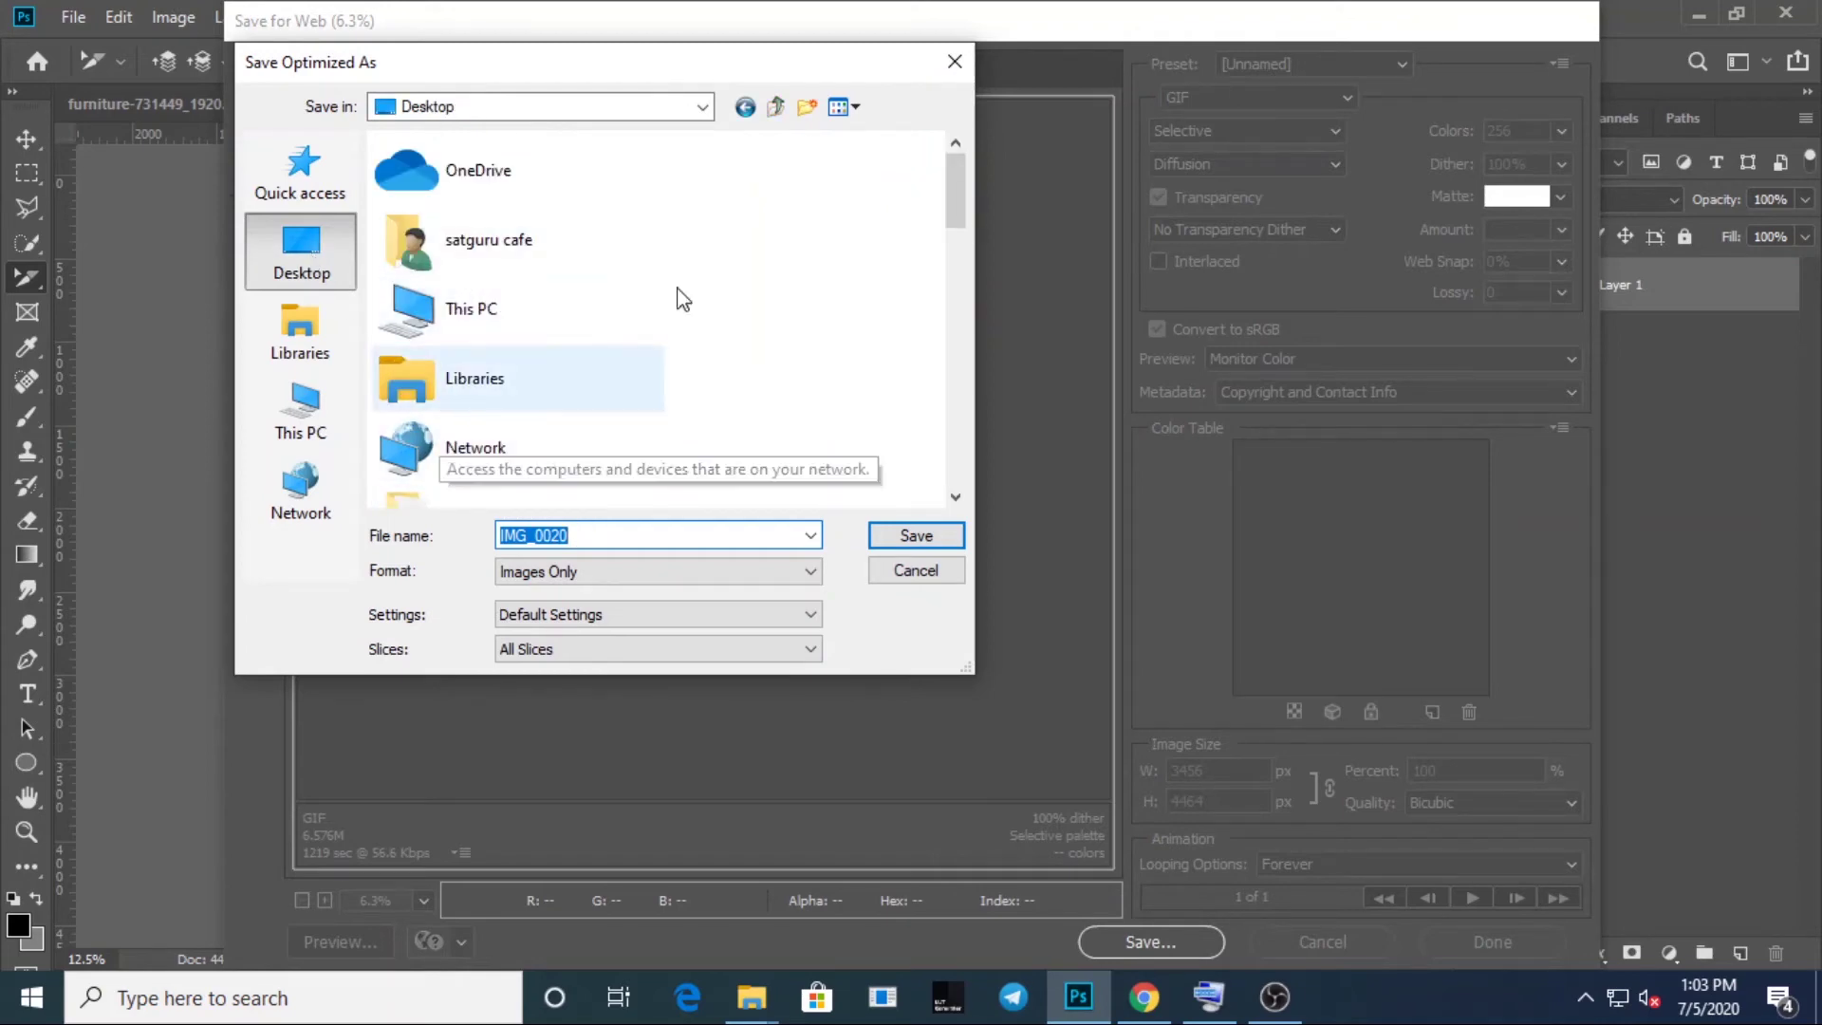
pyautogui.doubleClick(560, 276)
pyautogui.doubleClick(564, 269)
pyautogui.scroll(-3, 512, 379)
pyautogui.doubleClick(456, 431)
pyautogui.click(935, 533)
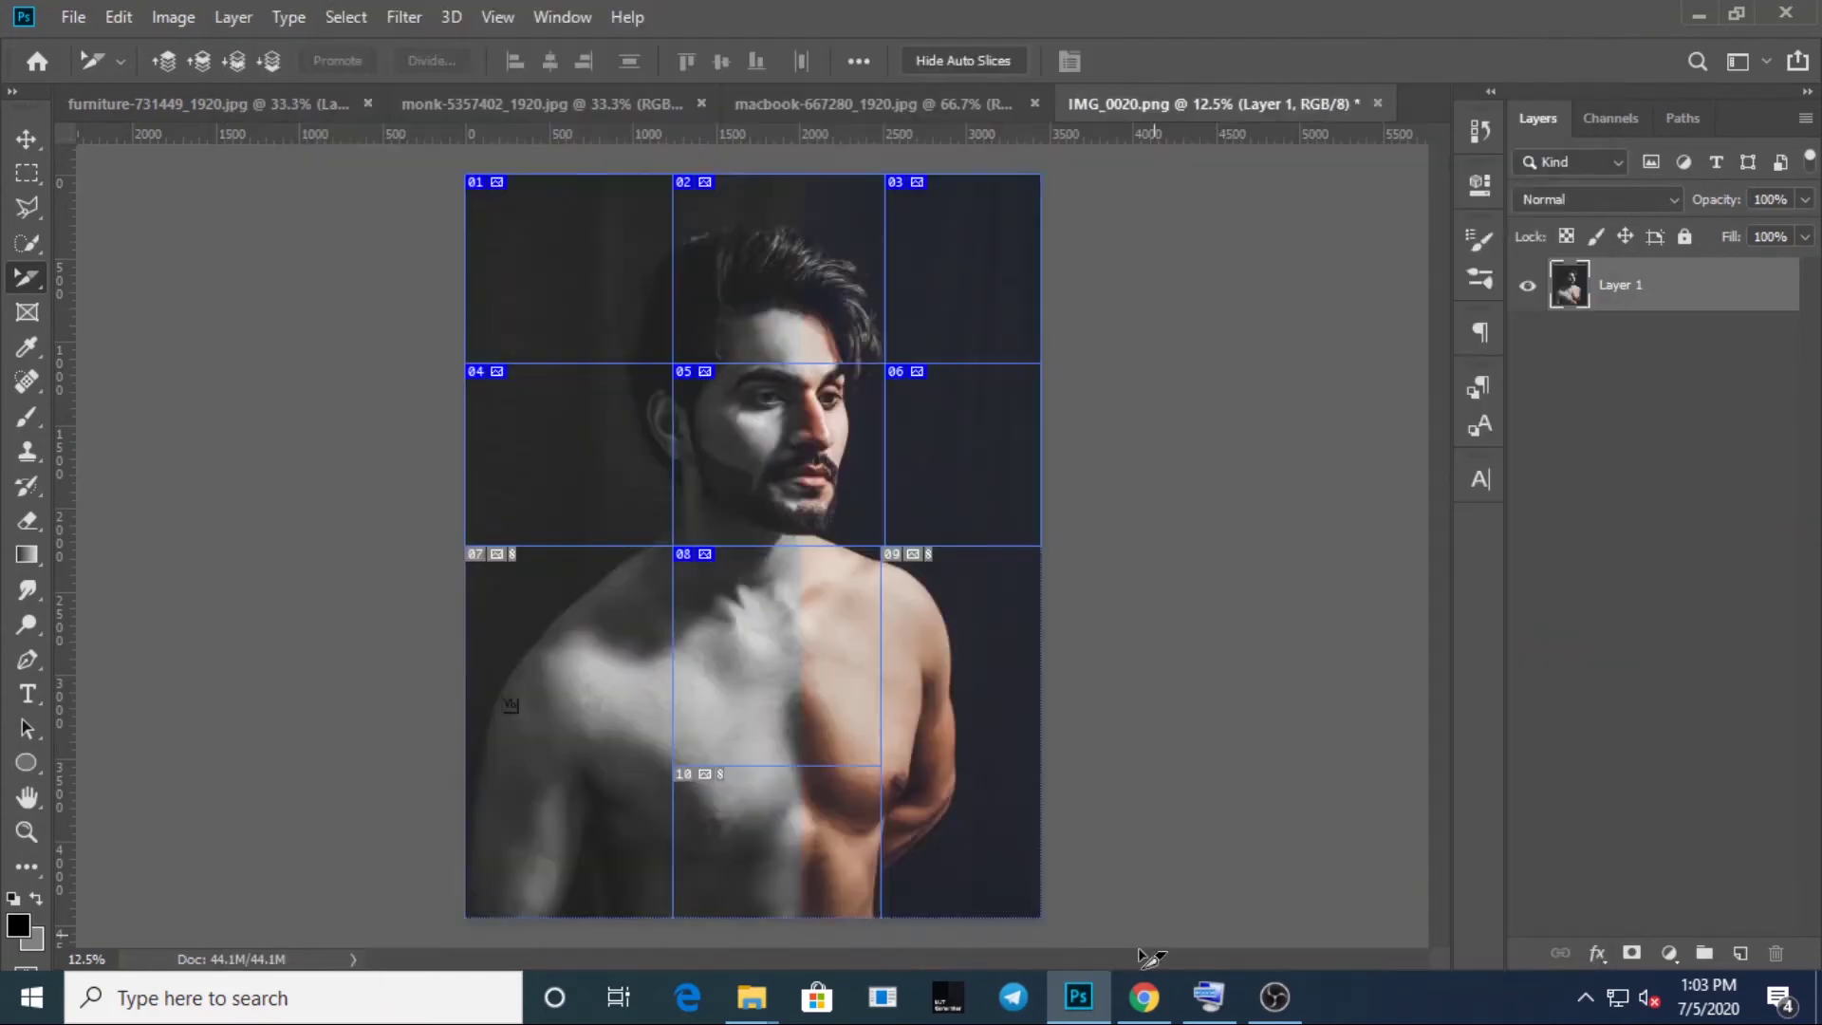
# - Switch to File Explorer and open the exported images folder under Desktop, Restored, .aux
pyautogui.click(751, 996)
pyautogui.click(572, 868)
pyautogui.click(99, 716)
pyautogui.doubleClick(305, 761)
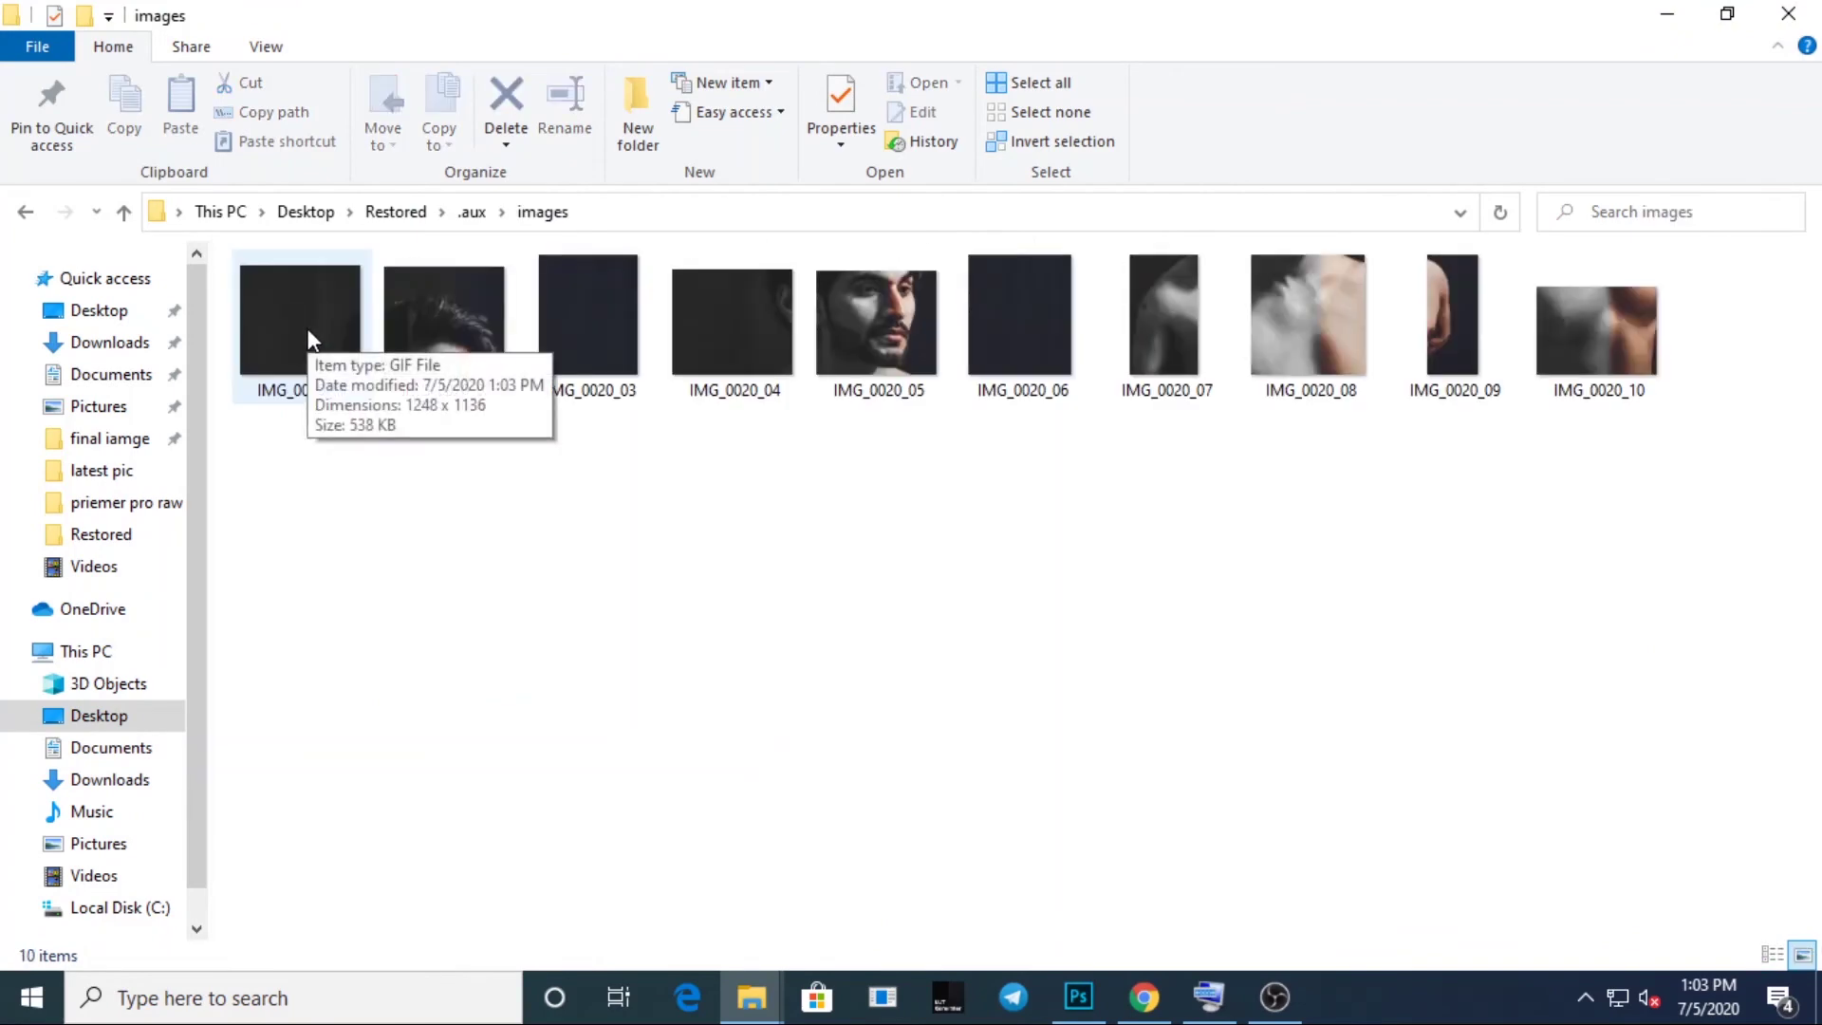
# - View the exported slices one by one from IMG_0020_01 to IMG_0020_10, and close the viewer and the folder
pyautogui.doubleClick(325, 334)
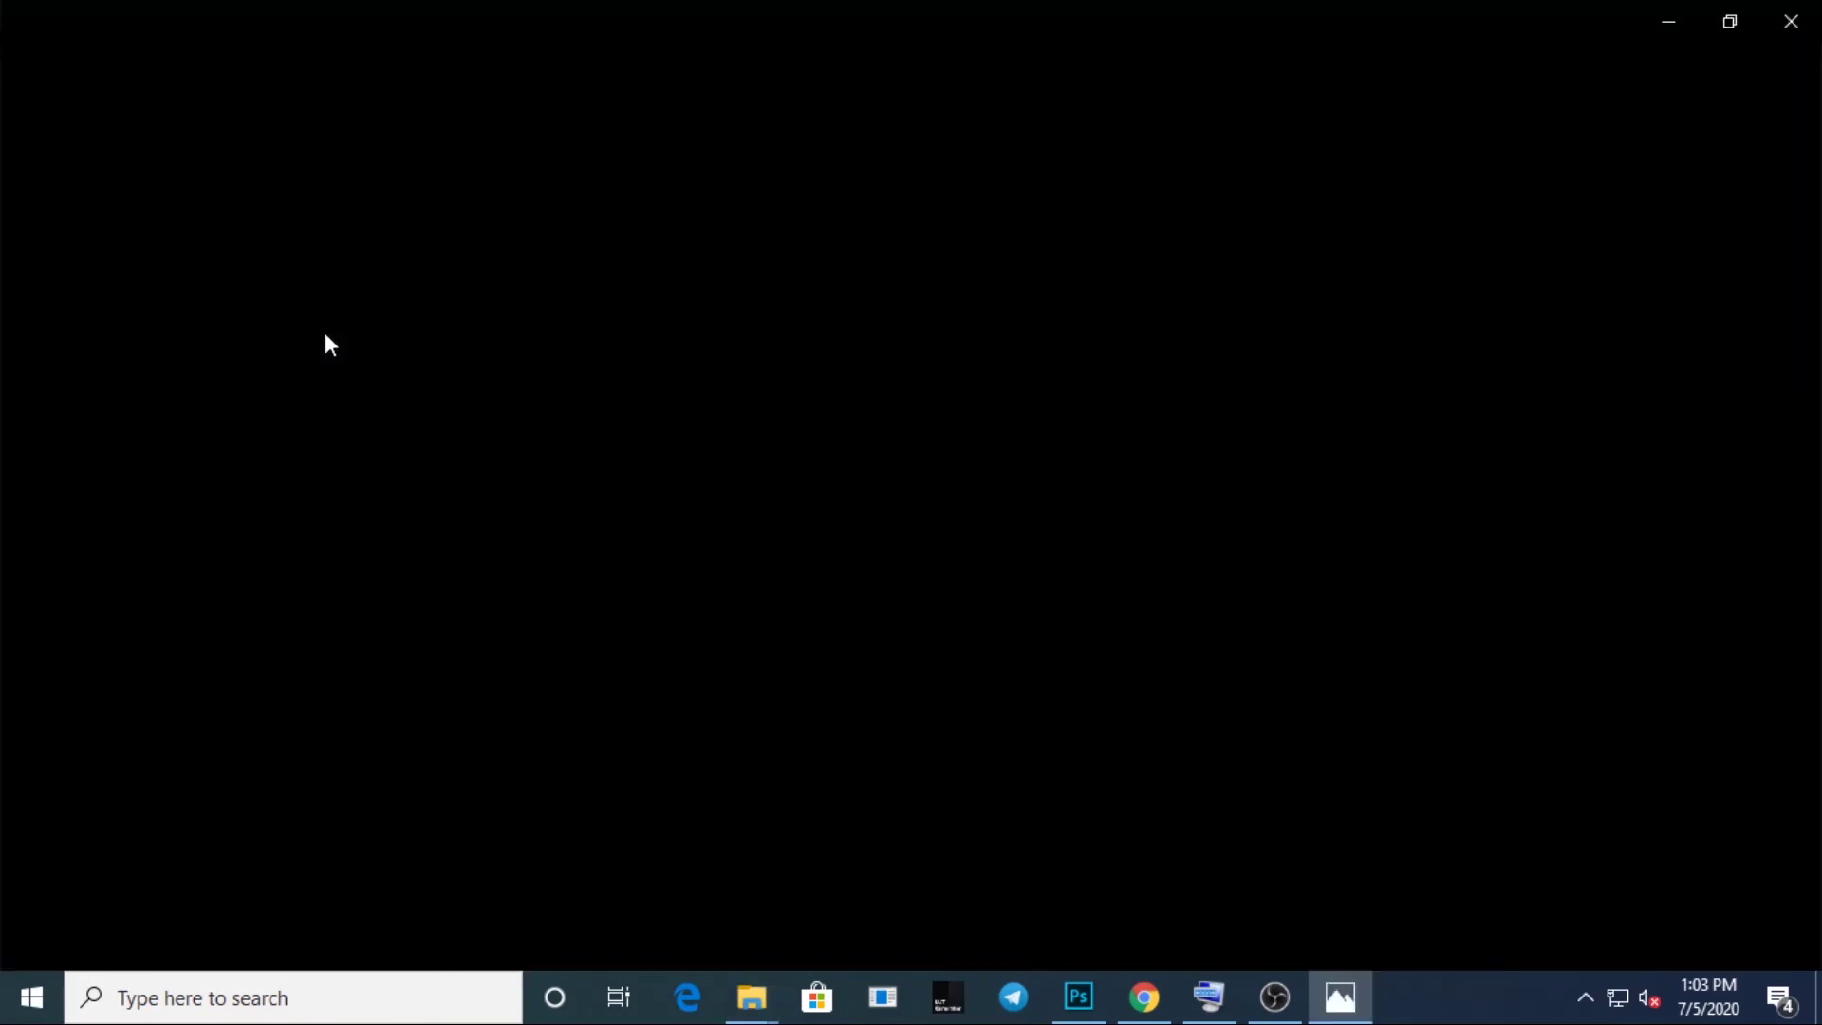
pyautogui.press('Right')
pyautogui.press('Right')
pyautogui.press('Right')
pyautogui.press('Right')
pyautogui.press('Right')
pyautogui.press('Right')
pyautogui.press('Right')
pyautogui.press('Right')
pyautogui.press('Right')
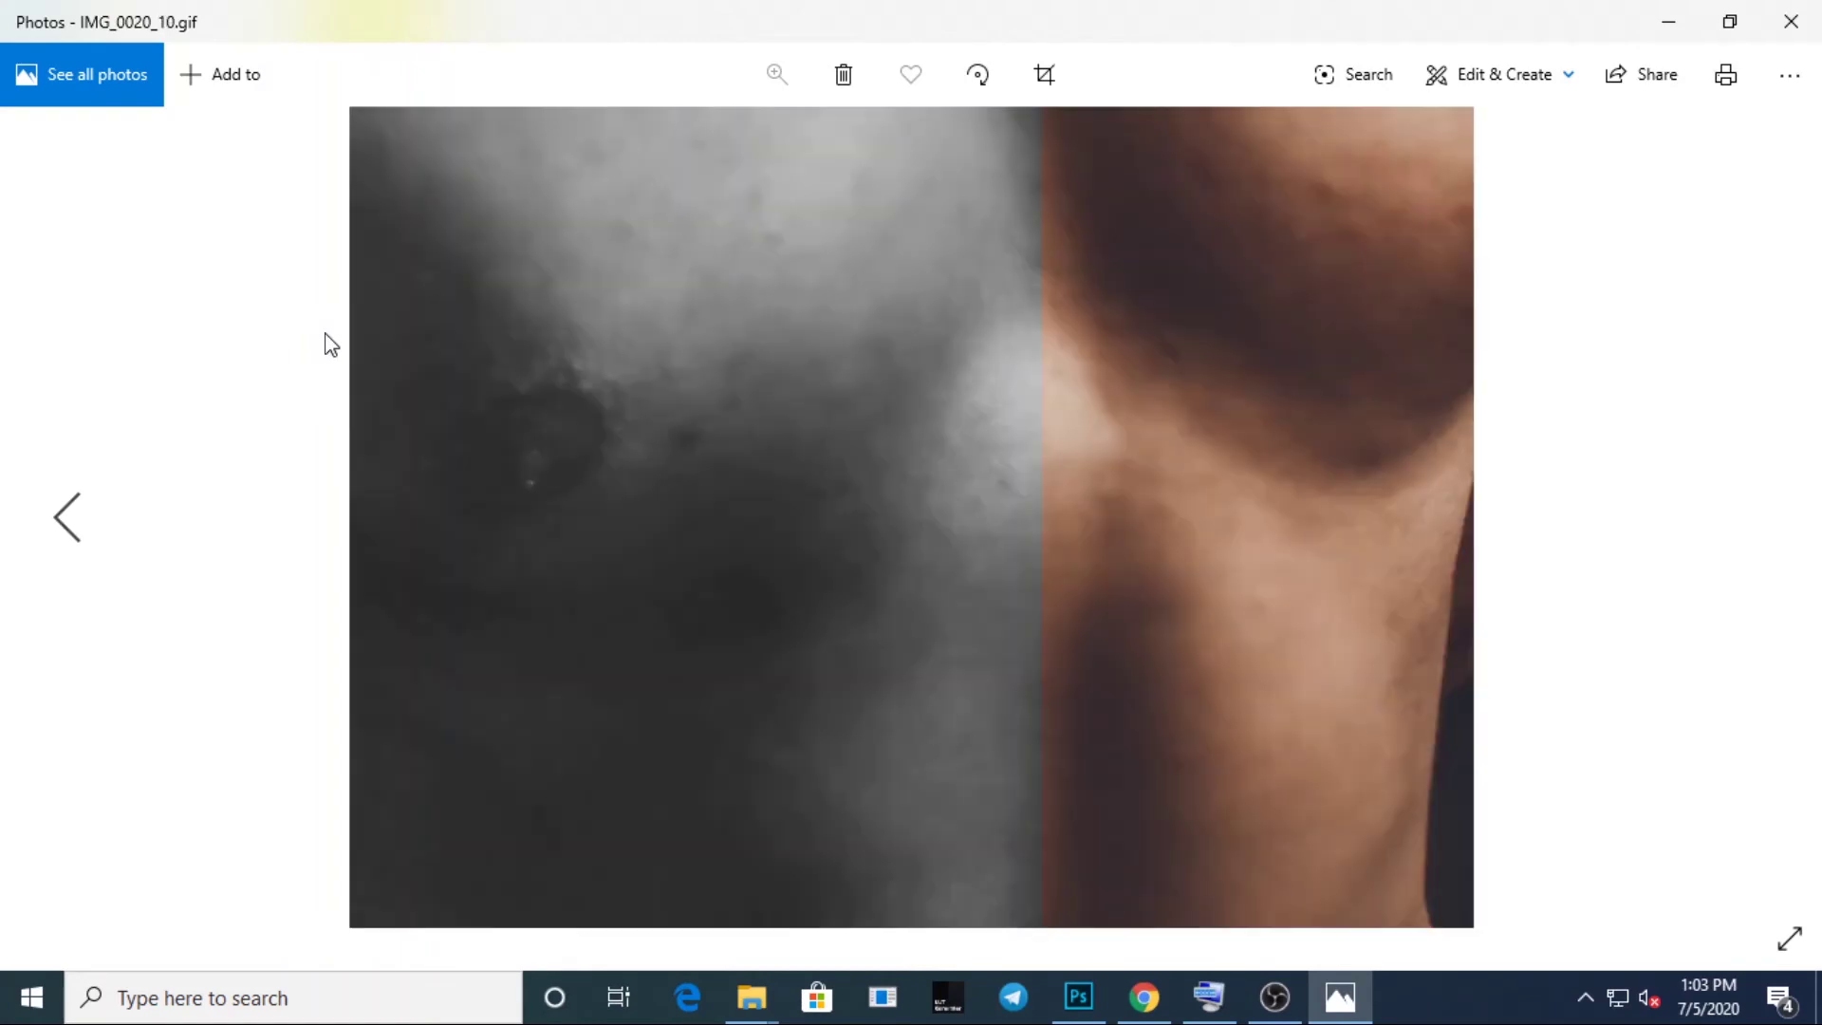
pyautogui.click(1791, 21)
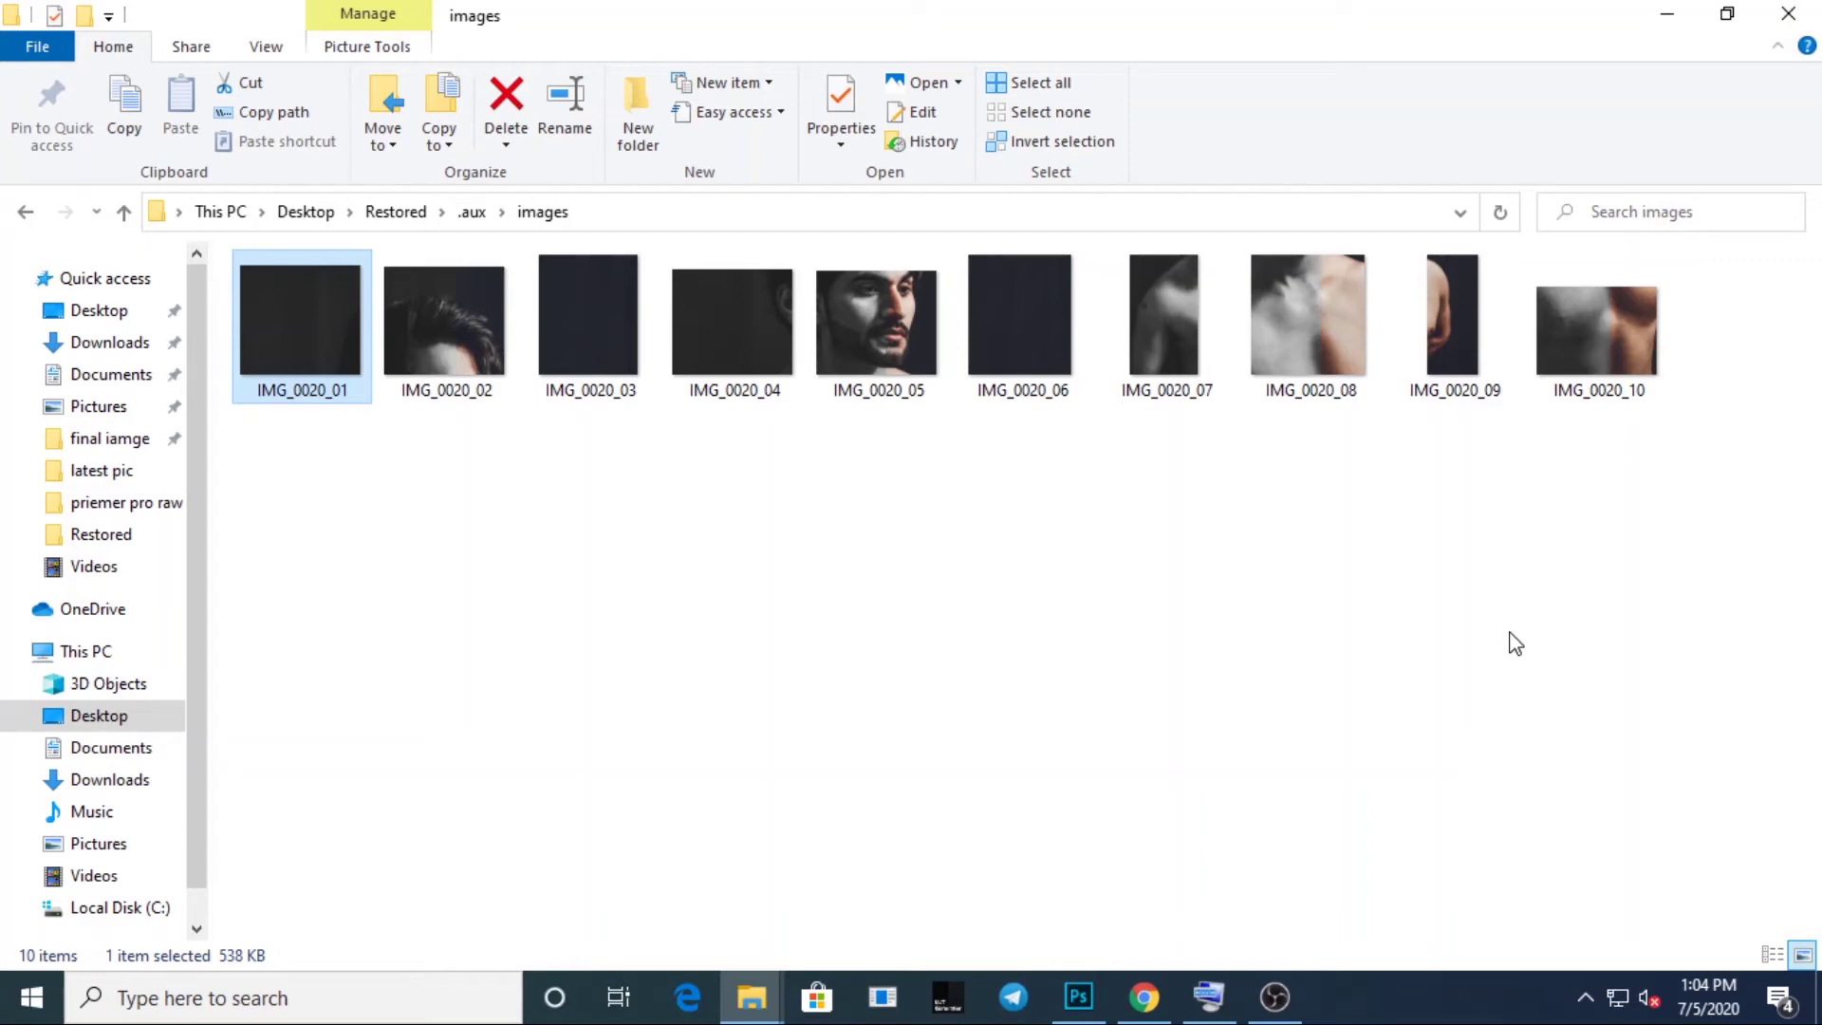
pyautogui.click(1788, 14)
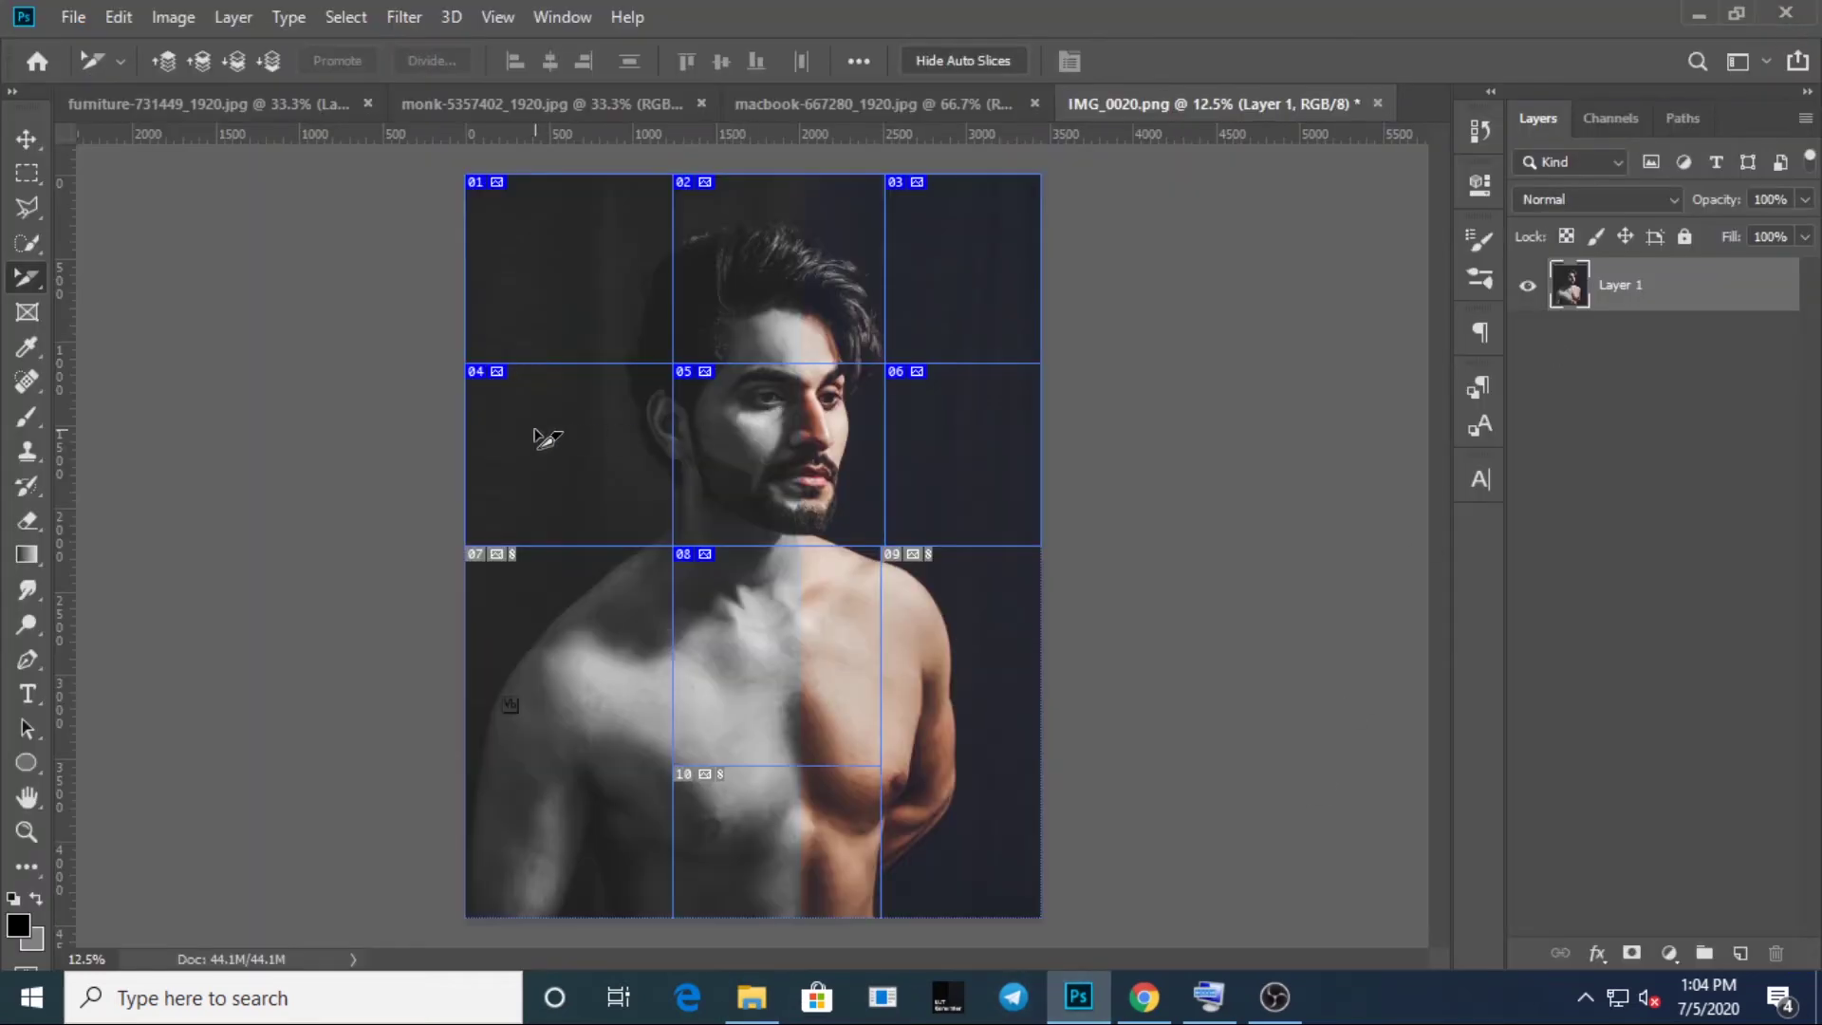
# - Switch to the Crop Tool on monk-5357402_1920.jpg, crop tightly around the monk figurine, and show it at 50%
pyautogui.rightClick(27, 277)
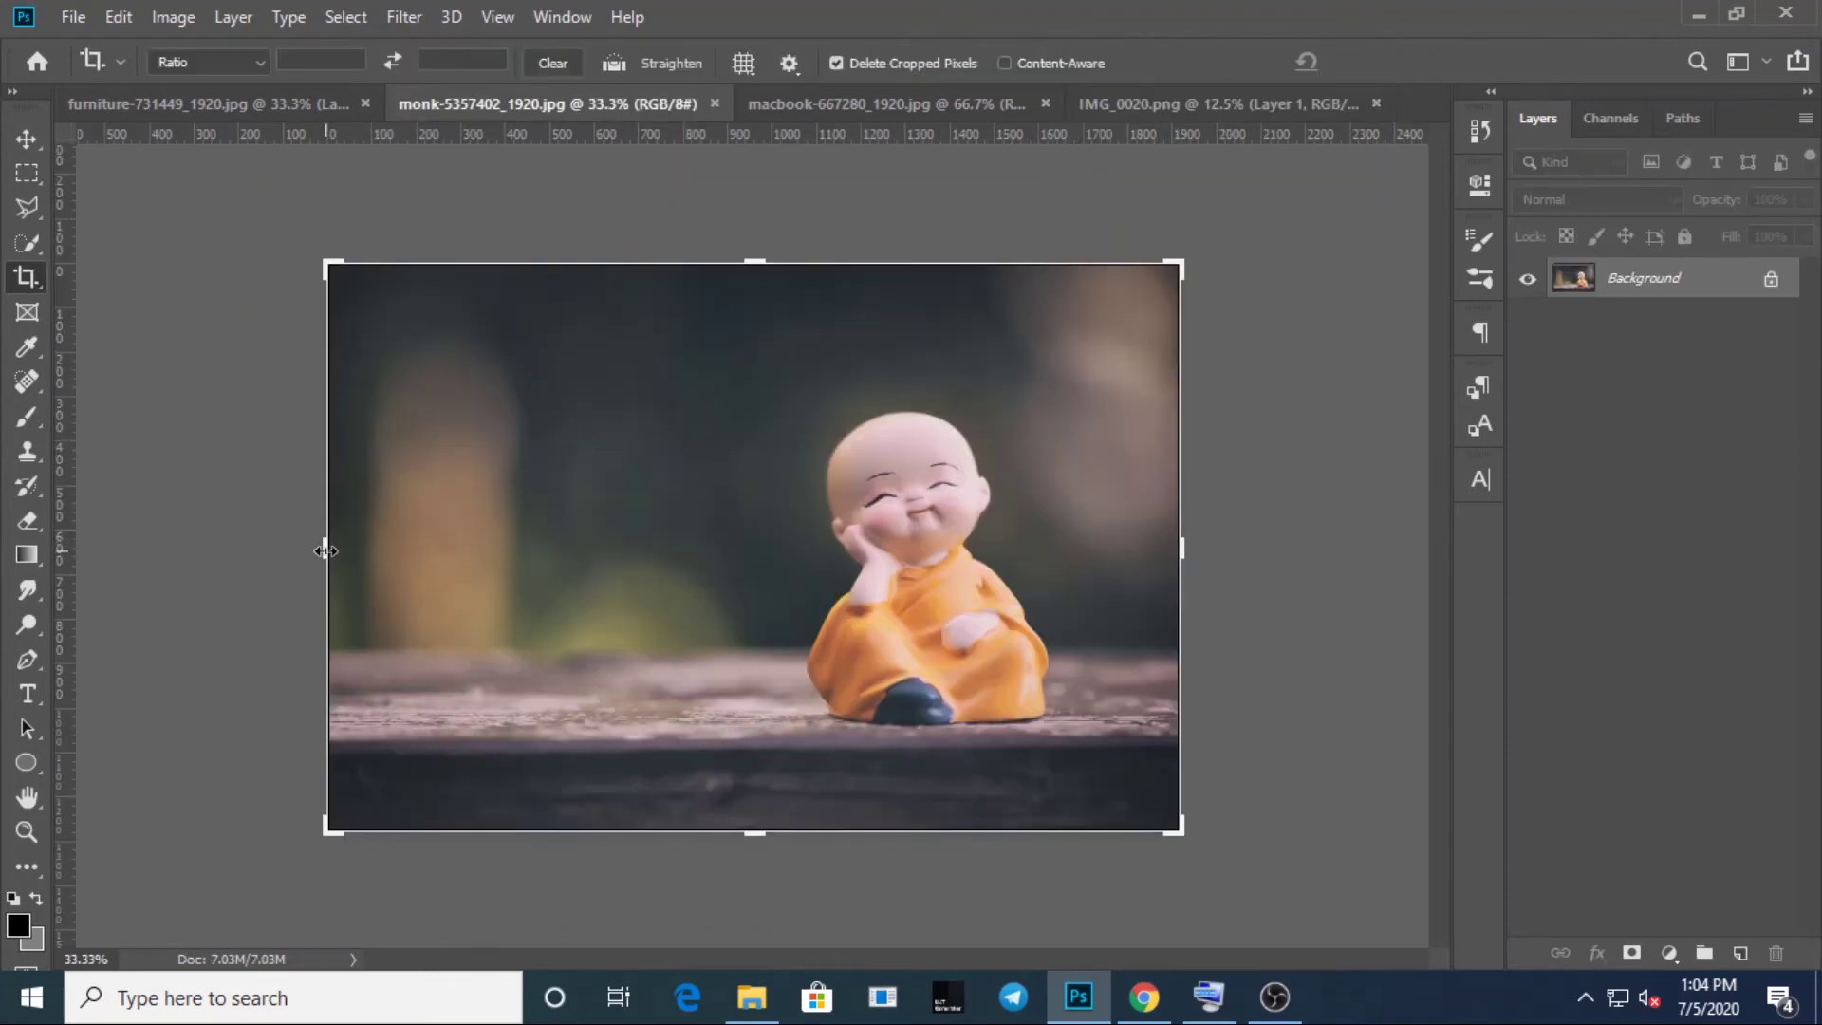
pyautogui.moveTo(325, 550); pyautogui.dragTo(523, 546)
pyautogui.moveTo(757, 256); pyautogui.dragTo(756, 289)
pyautogui.moveTo(985, 548); pyautogui.dragTo(945, 548)
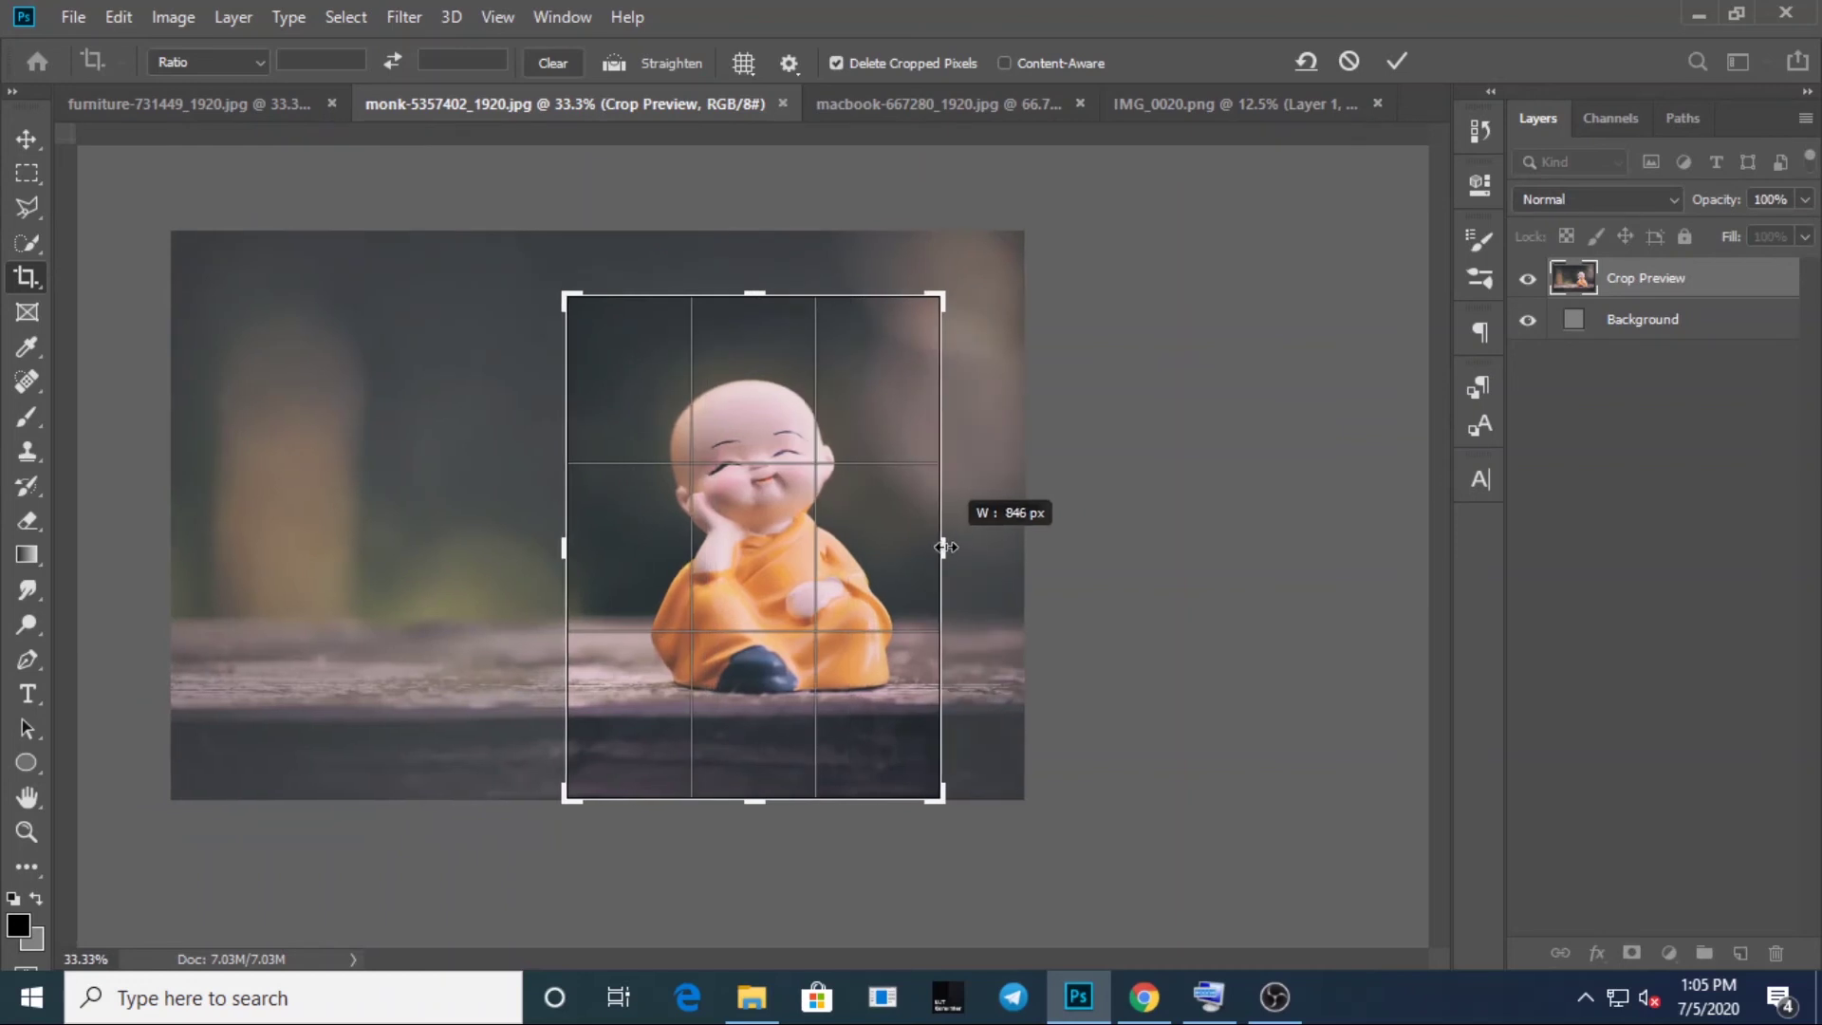
pyautogui.moveTo(745, 809); pyautogui.dragTo(752, 760)
pyautogui.moveTo(754, 319); pyautogui.dragTo(759, 351)
pyautogui.moveTo(565, 547); pyautogui.dragTo(590, 548)
pyautogui.moveTo(930, 540); pyautogui.dragTo(901, 531)
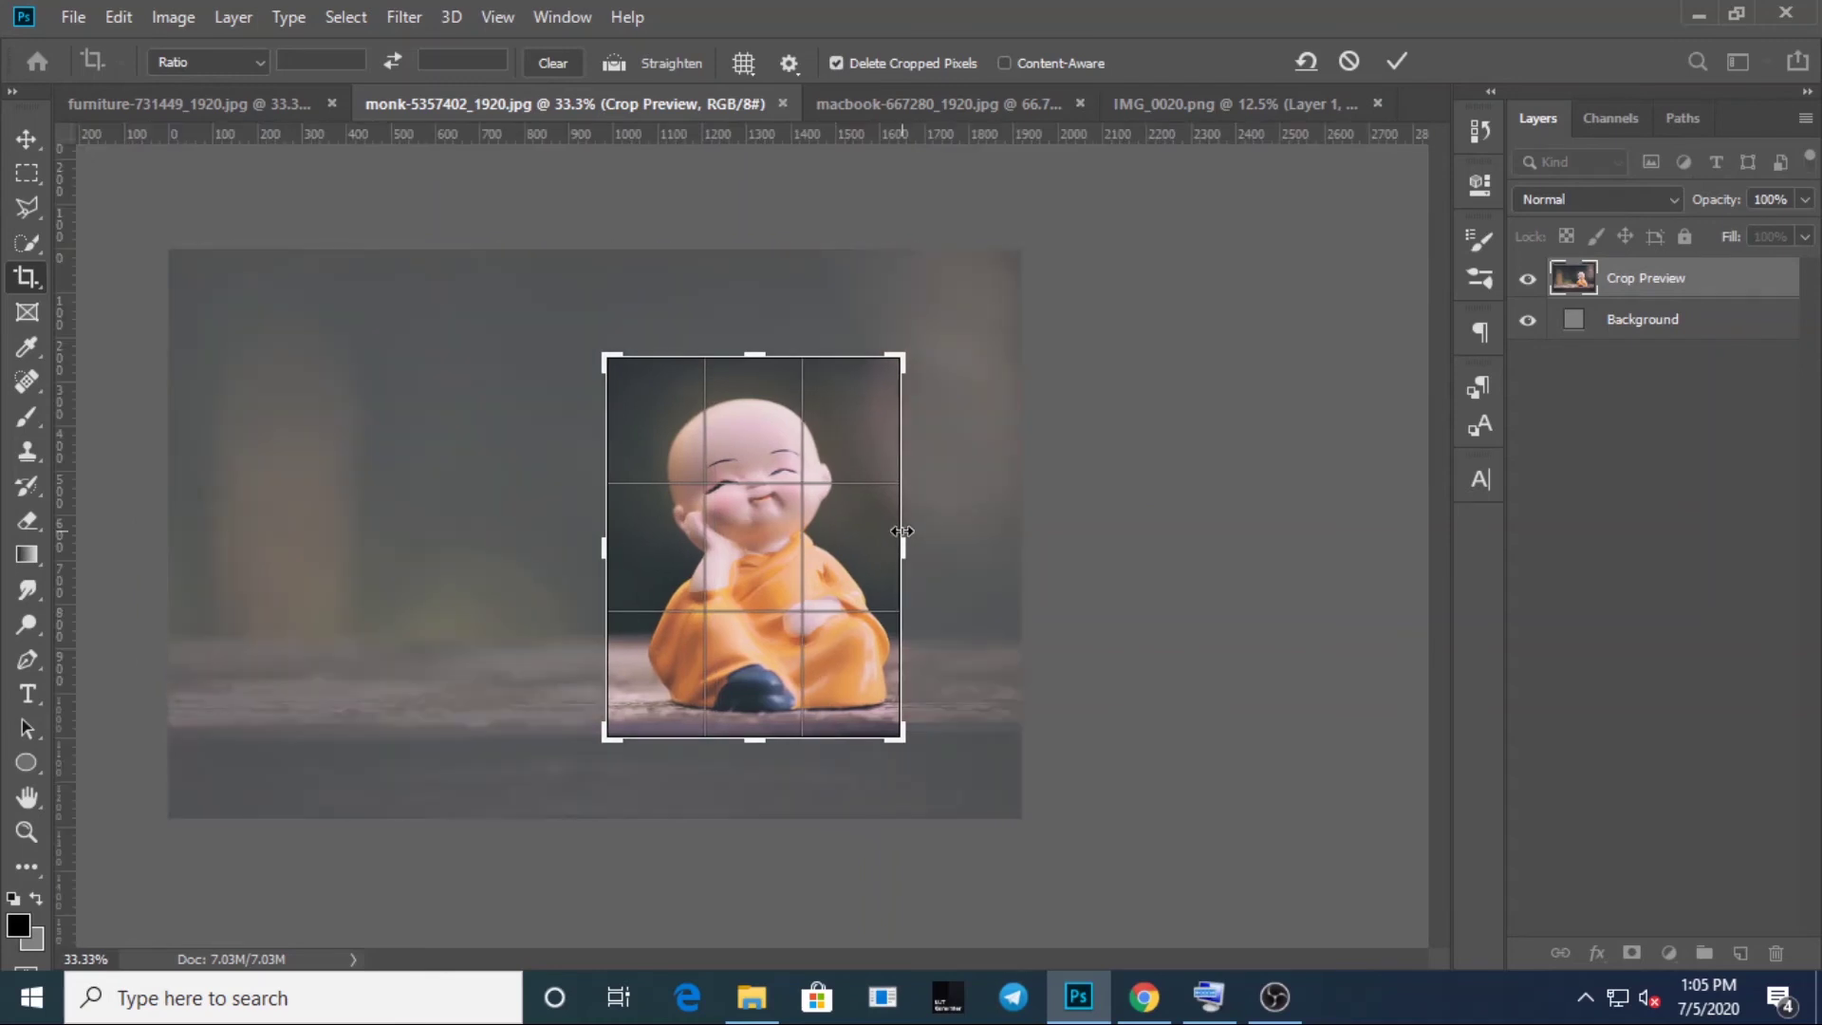
pyautogui.press('Return')
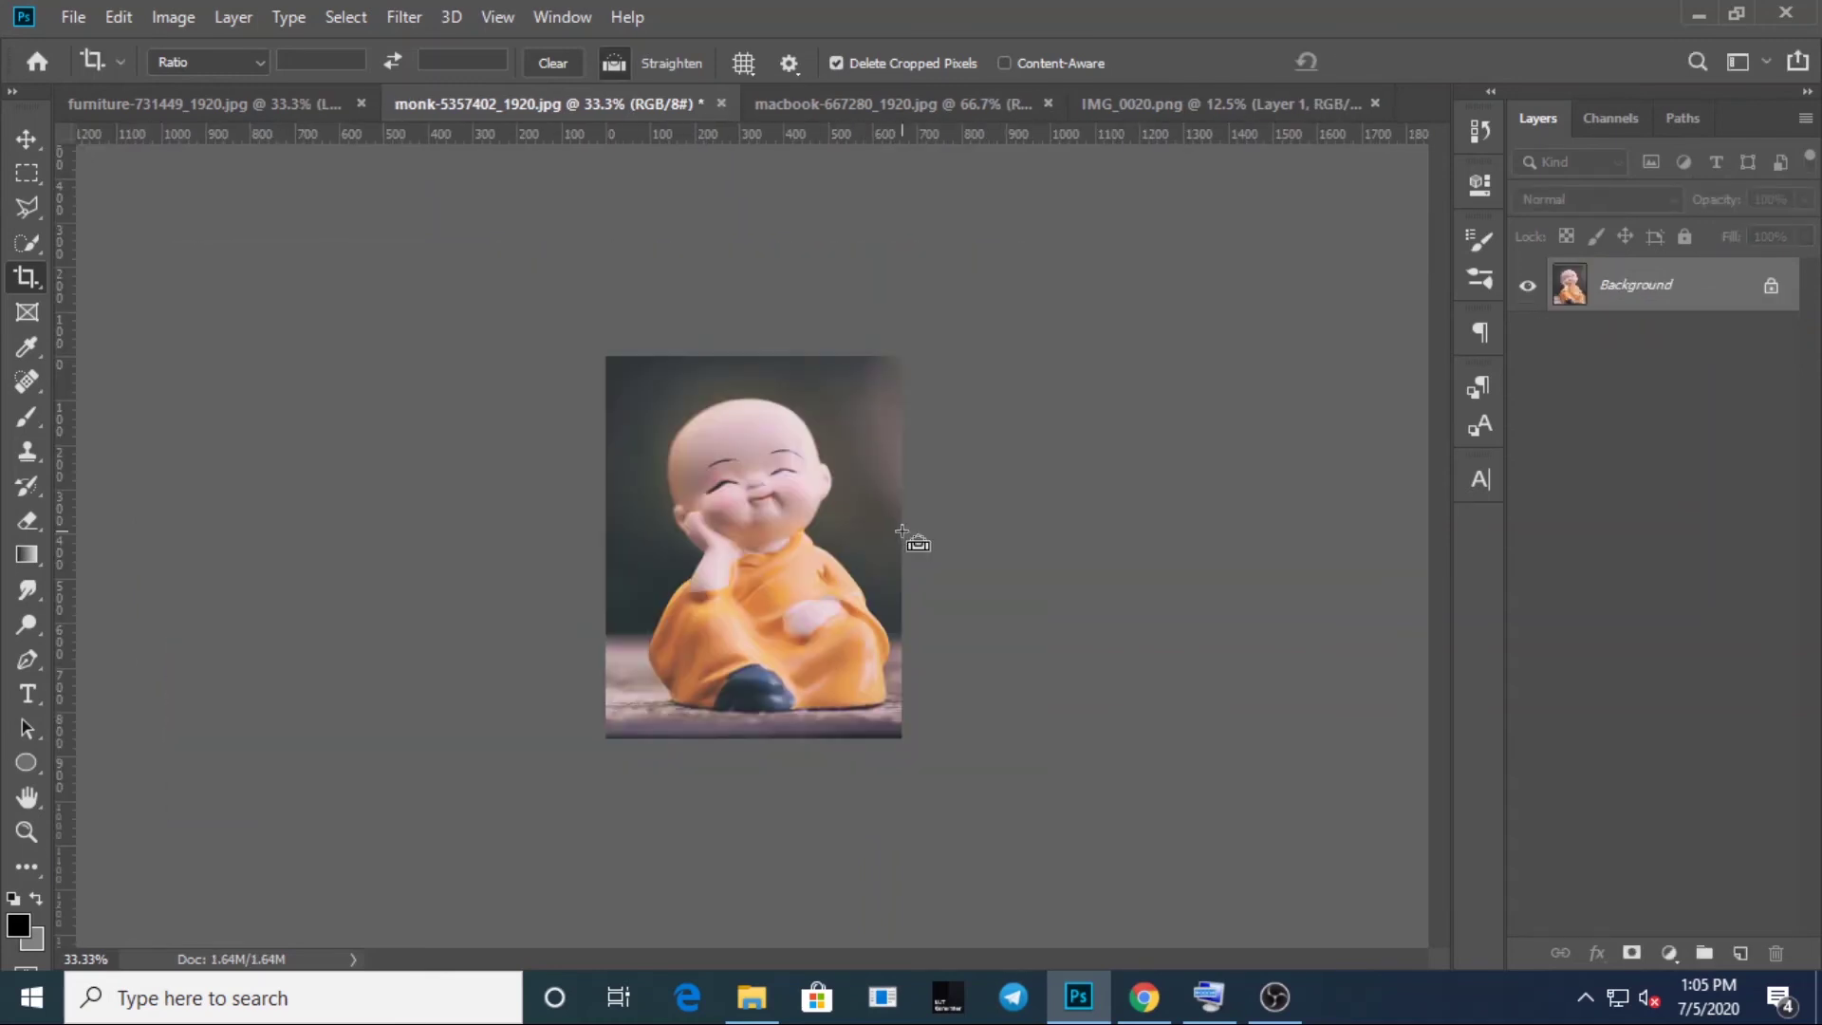
pyautogui.hotkey('ctrl', '1')
pyautogui.hotkey('ctrl', '-')
pyautogui.hotkey('ctrl', '-')
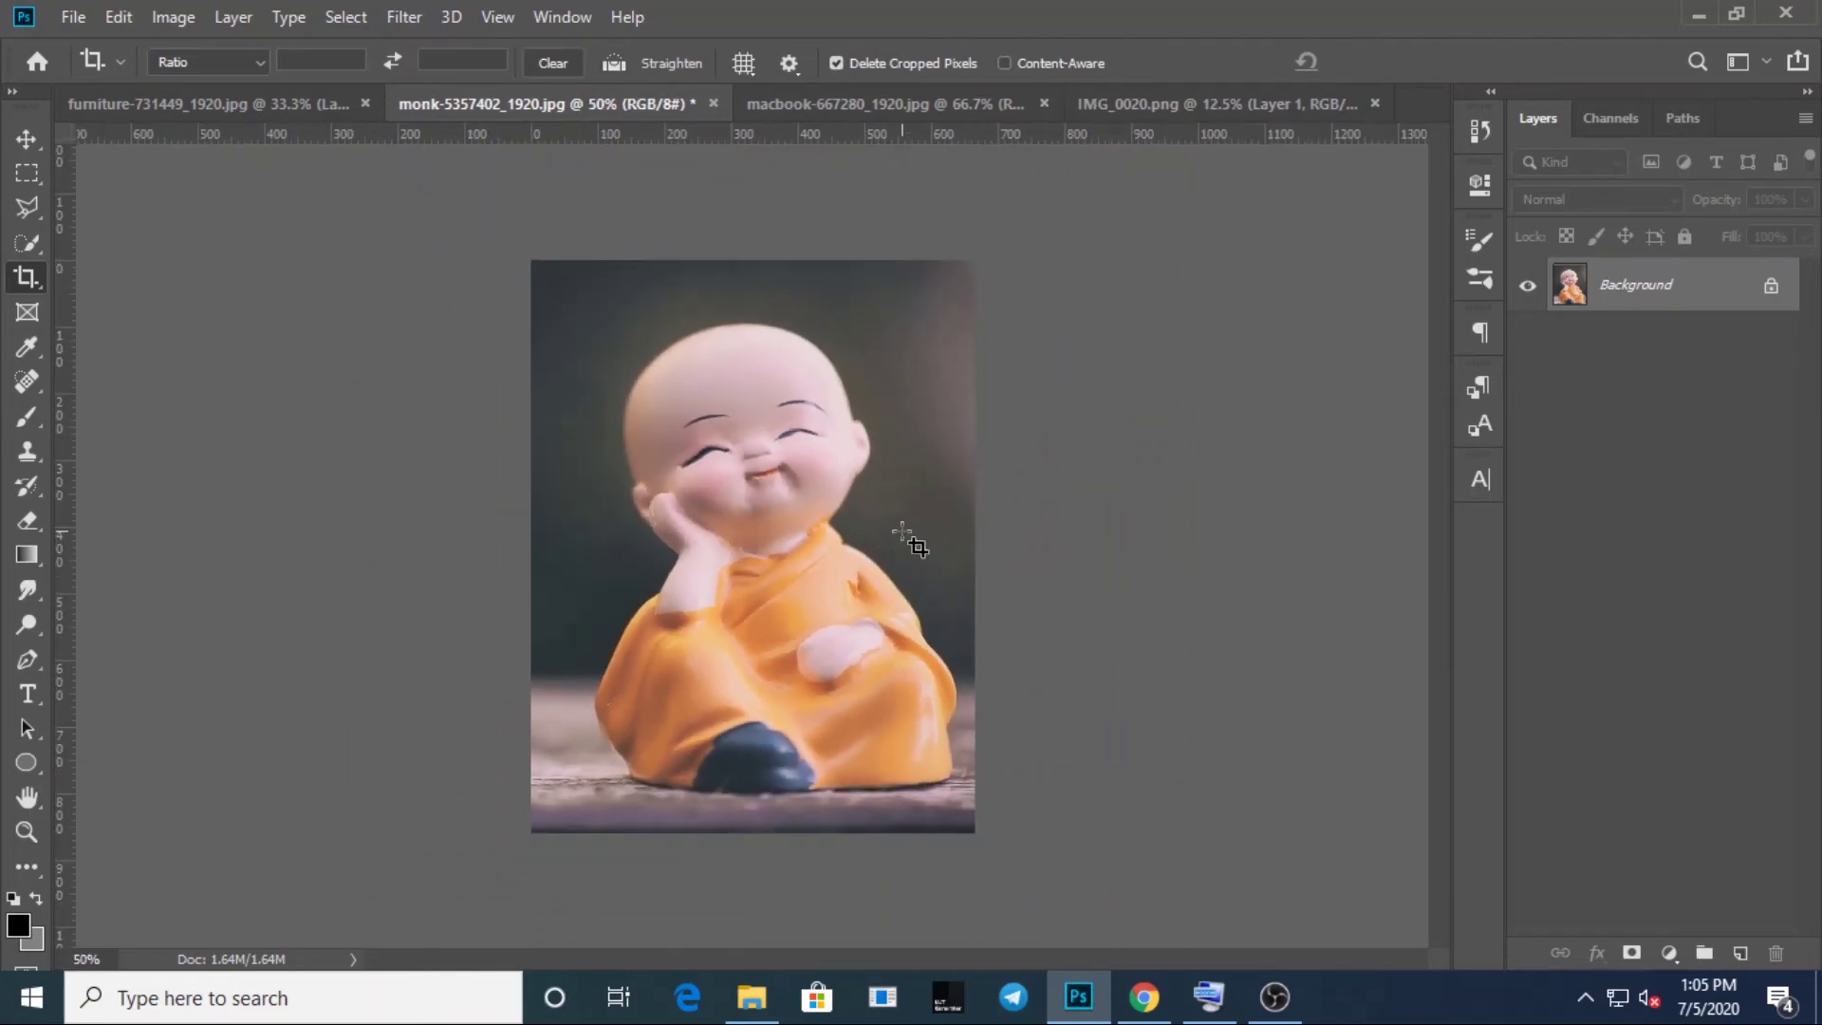